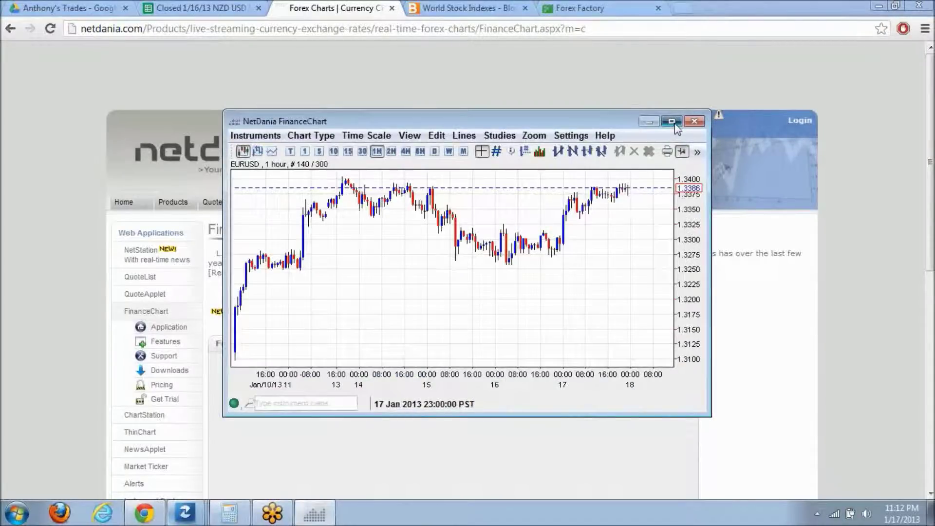
# - Display the US Dollar Index chart on the daily time scale
pyautogui.click(26, 20)
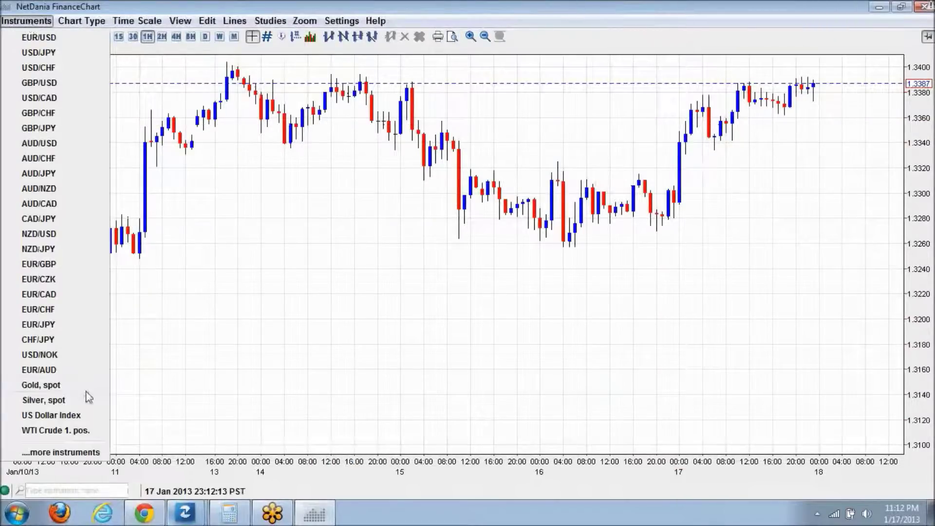
pyautogui.click(79, 415)
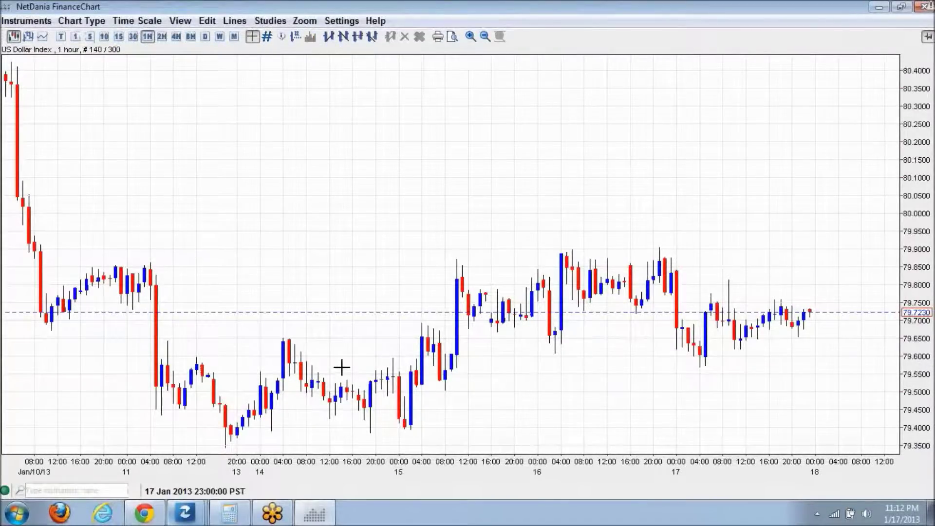
pyautogui.click(205, 36)
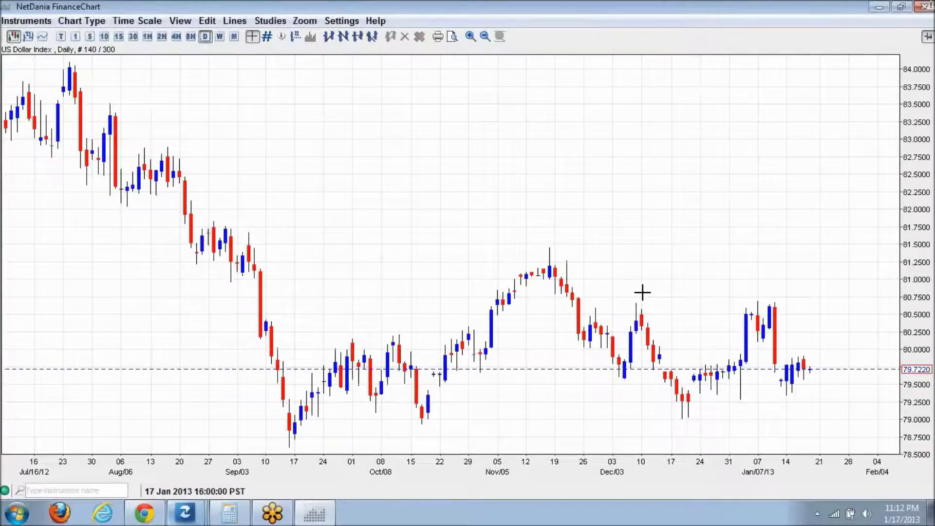
pyautogui.click(642, 292)
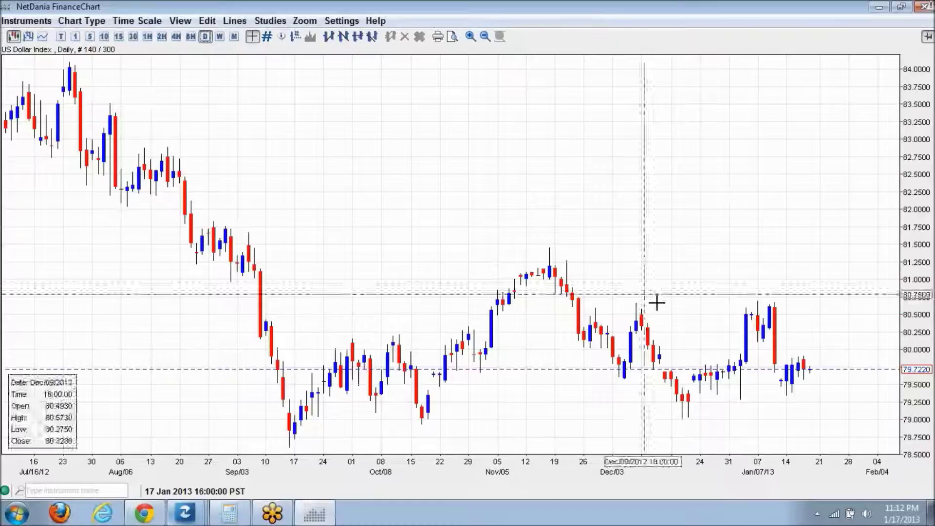
pyautogui.press('Delete')
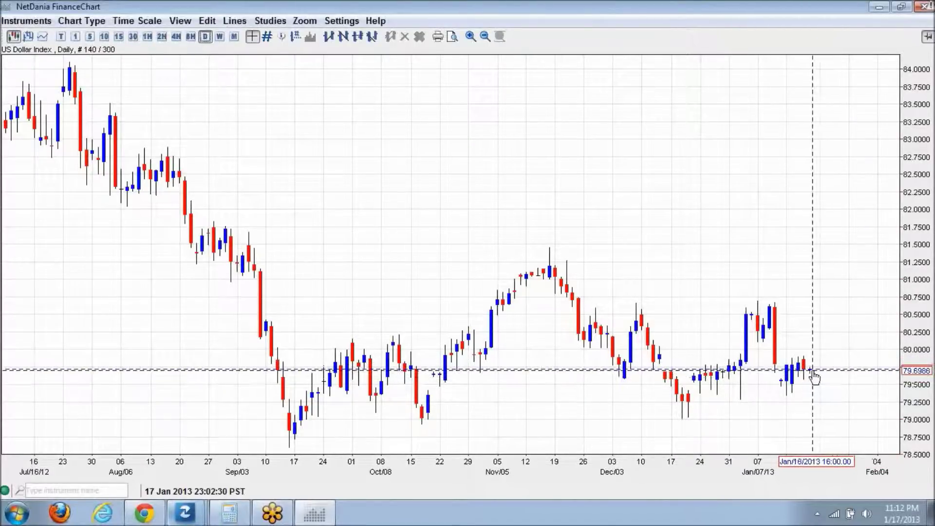
pyautogui.moveTo(810, 376)
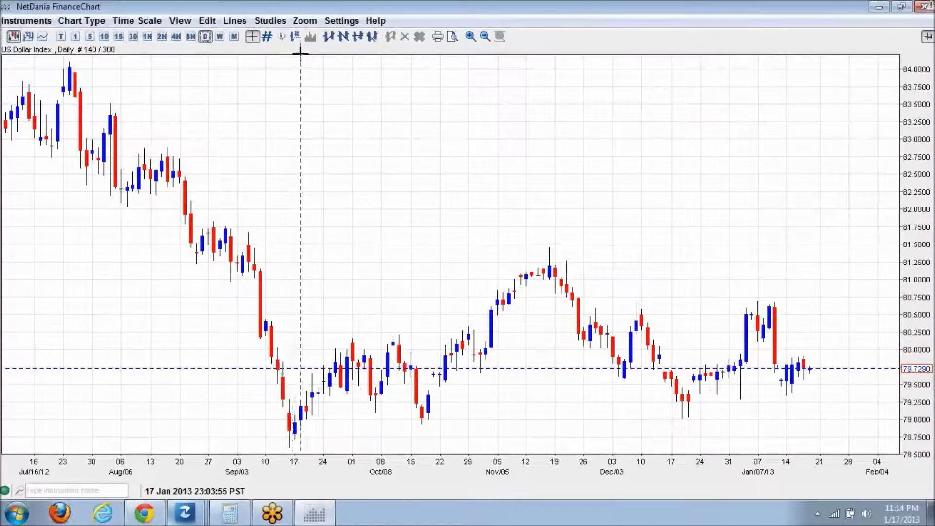
pyautogui.click(275, 23)
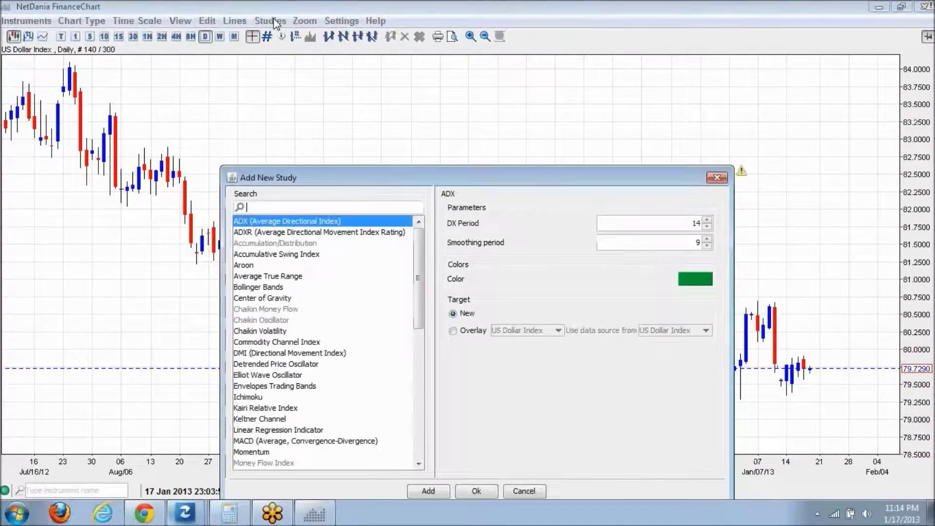
pyautogui.click(716, 177)
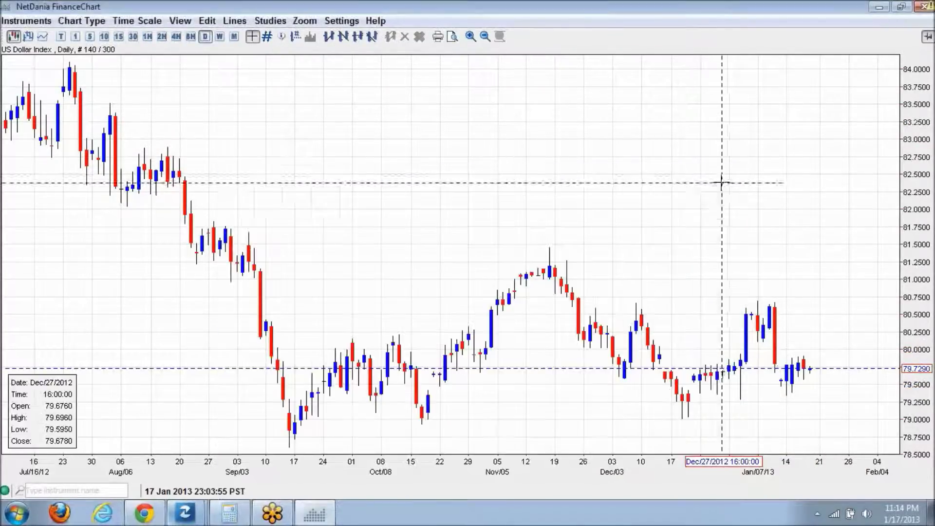
pyautogui.click(272, 21)
pyautogui.click(716, 177)
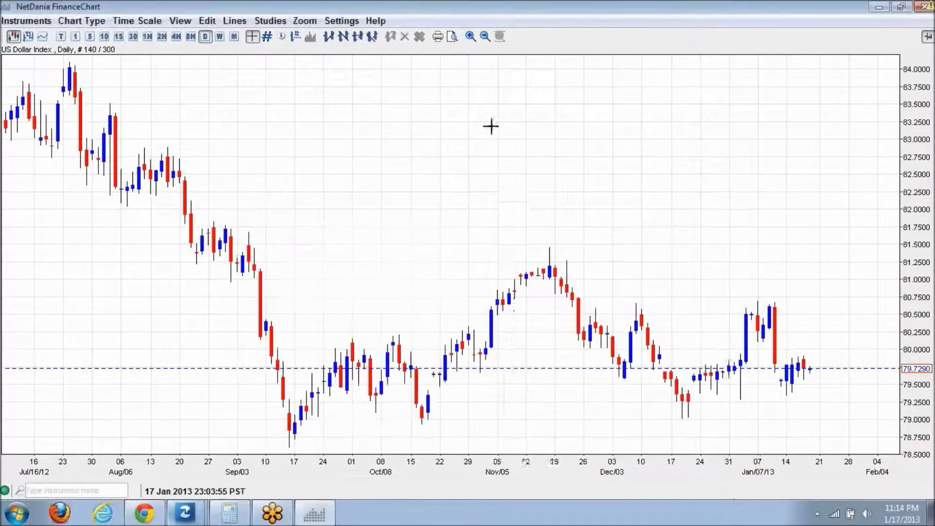
pyautogui.click(340, 21)
pyautogui.moveTo(314, 26)
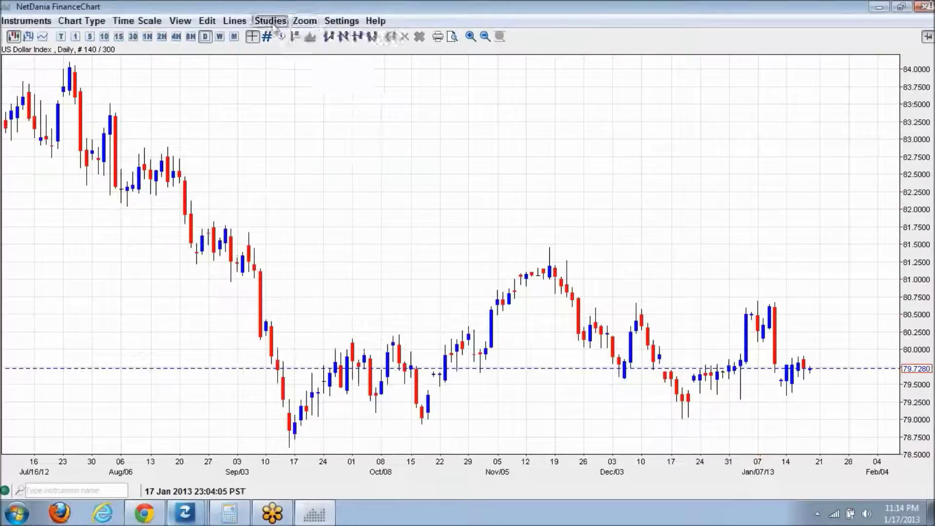
# - Draw two descending FreeHand trendlines from the July 2012 peak, the lower one passing through the November 2012 high
pyautogui.moveTo(235, 22)
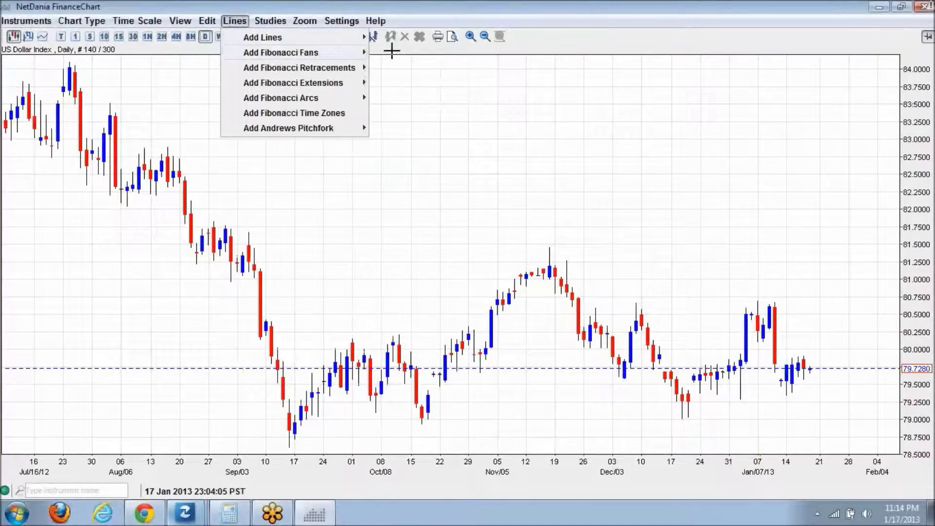
pyautogui.moveTo(292, 37)
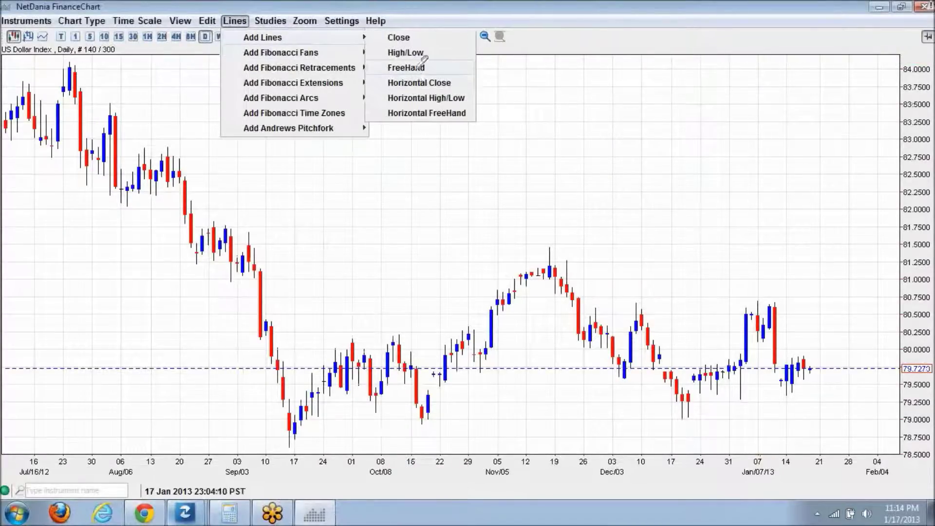
pyautogui.click(418, 65)
pyautogui.click(73, 63)
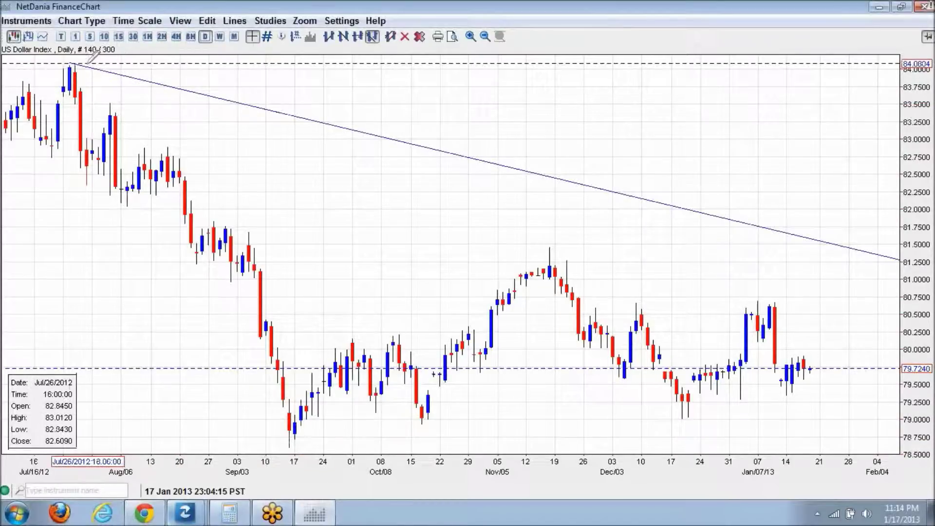
pyautogui.moveTo(91, 68)
pyautogui.mouseDown()
pyautogui.moveTo(309, 117)
pyautogui.moveTo(444, 189)
pyautogui.moveTo(611, 252)
pyautogui.moveTo(550, 248)
pyautogui.mouseUp()
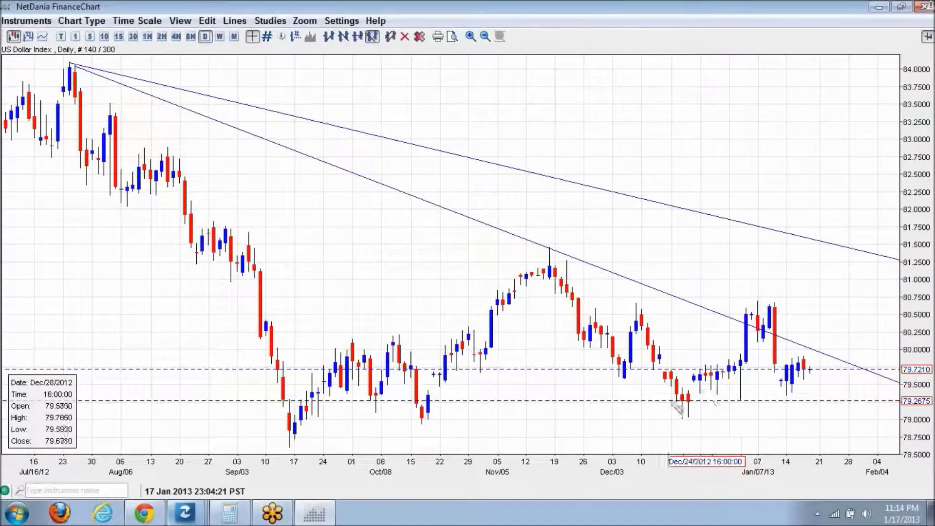
# - Draw a rising support trendline from the September 2012 low and fit its other end to the late December 2012 low
pyautogui.moveTo(289, 447); pyautogui.dragTo(422, 425)
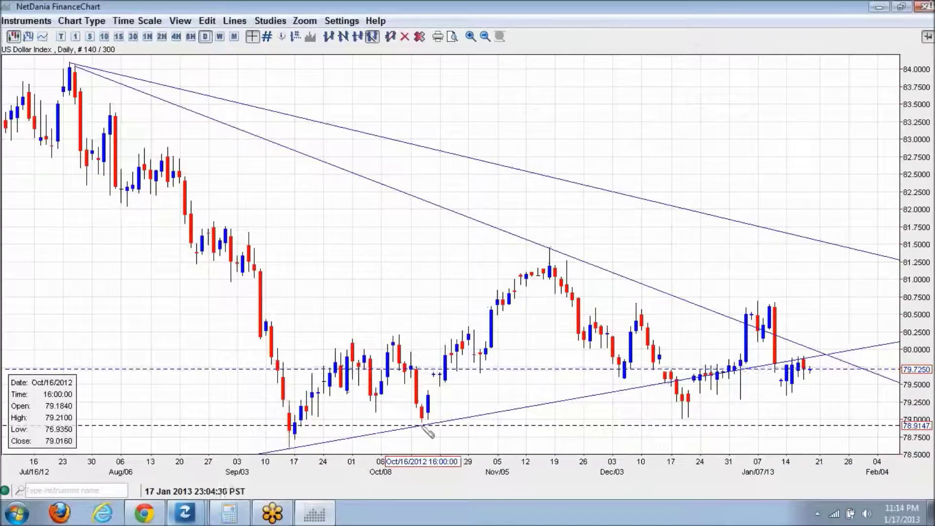
pyautogui.moveTo(422, 425); pyautogui.dragTo(699, 403)
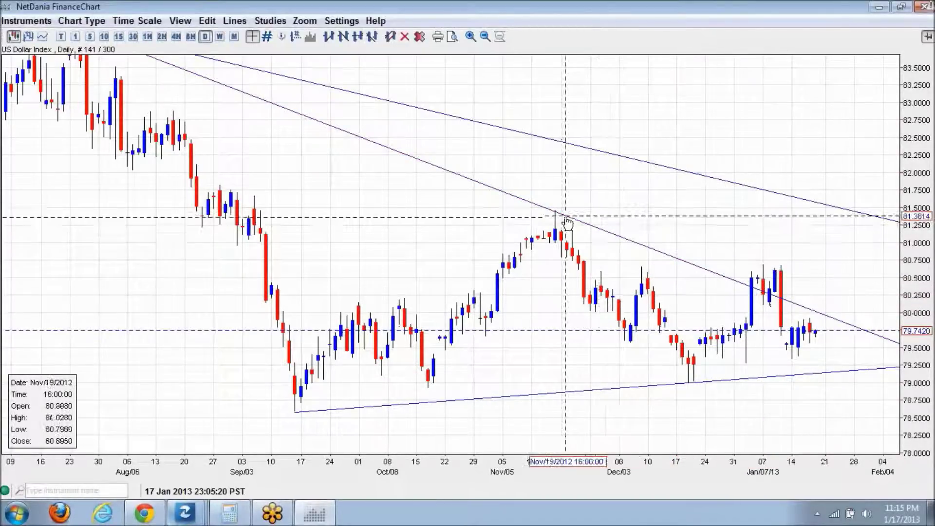
# - Draw a descending High/Low trendline from the July 2012 peak to the January 2013 high
pyautogui.scroll(2, 576, 192)
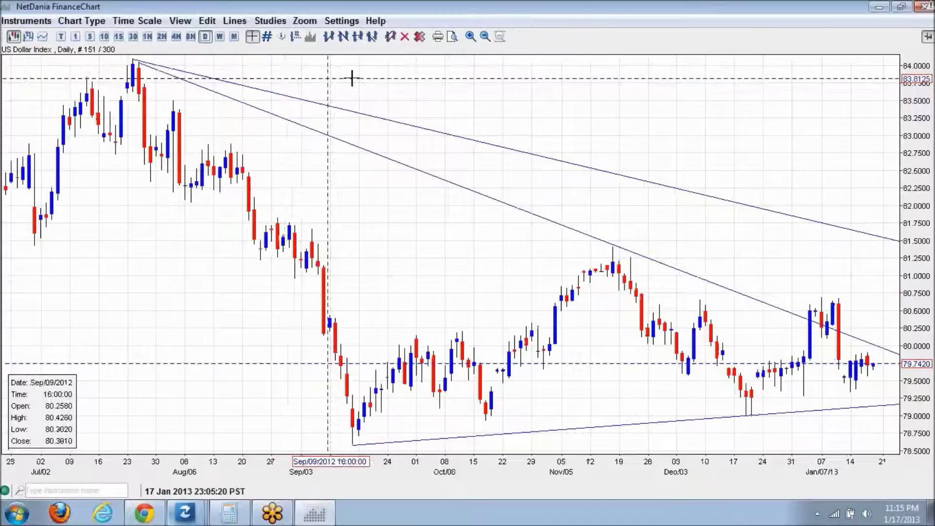
pyautogui.click(235, 20)
pyautogui.moveTo(253, 46)
pyautogui.click(441, 77)
pyautogui.click(235, 20)
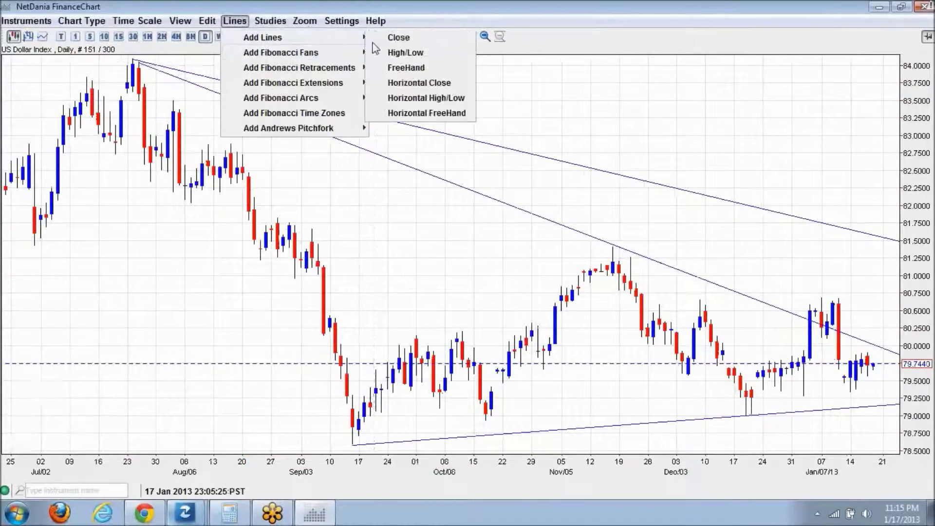
pyautogui.click(411, 53)
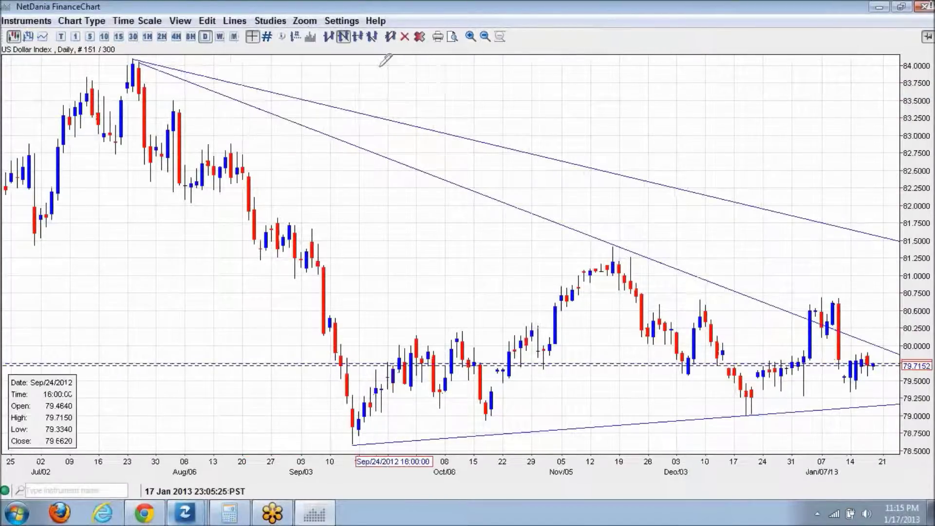
pyautogui.moveTo(157, 59)
pyautogui.mouseDown()
pyautogui.moveTo(708, 209)
pyautogui.moveTo(630, 224)
pyautogui.moveTo(621, 237)
pyautogui.moveTo(826, 271)
pyautogui.moveTo(830, 290)
pyautogui.moveTo(846, 288)
pyautogui.mouseUp()
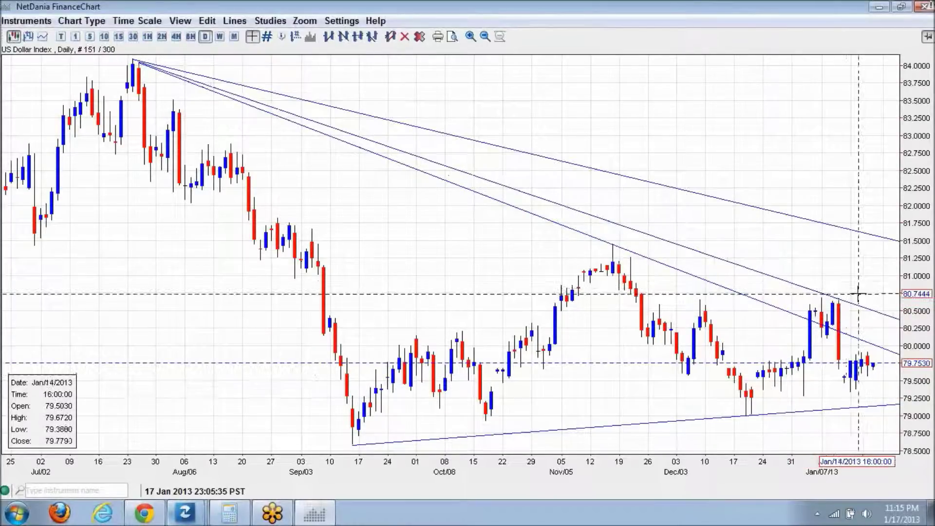
# - Delete the descending trendline that passes through the November 2012 high
pyautogui.scroll(-3, 832, 308)
pyautogui.scroll(-2, 831, 308)
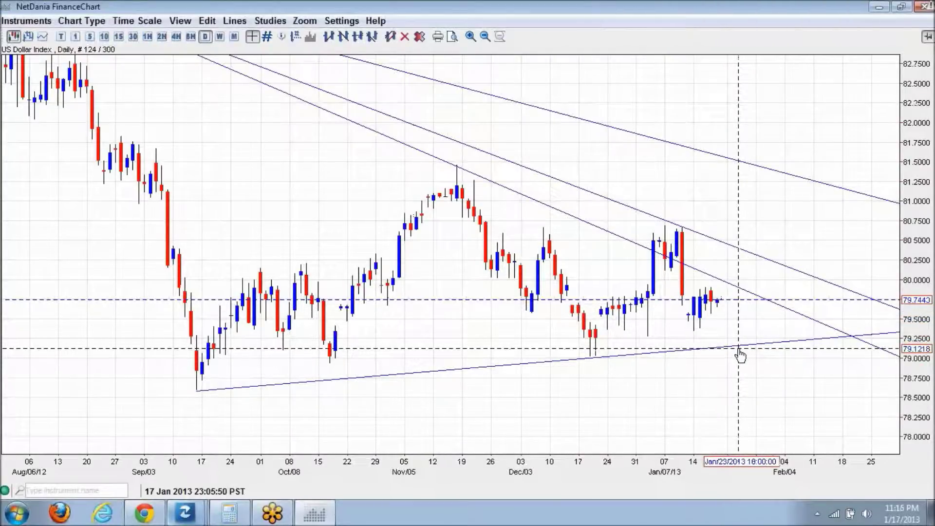
pyautogui.click(750, 291)
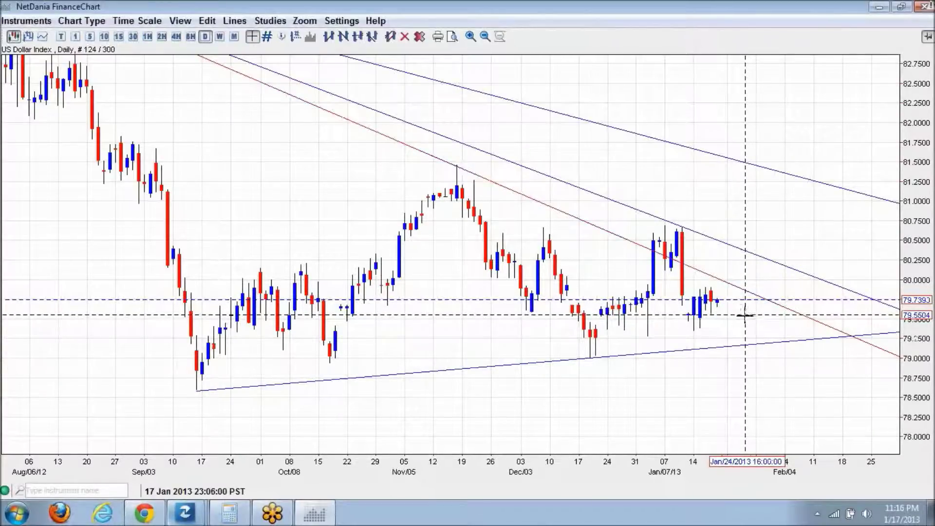
pyautogui.click(713, 306)
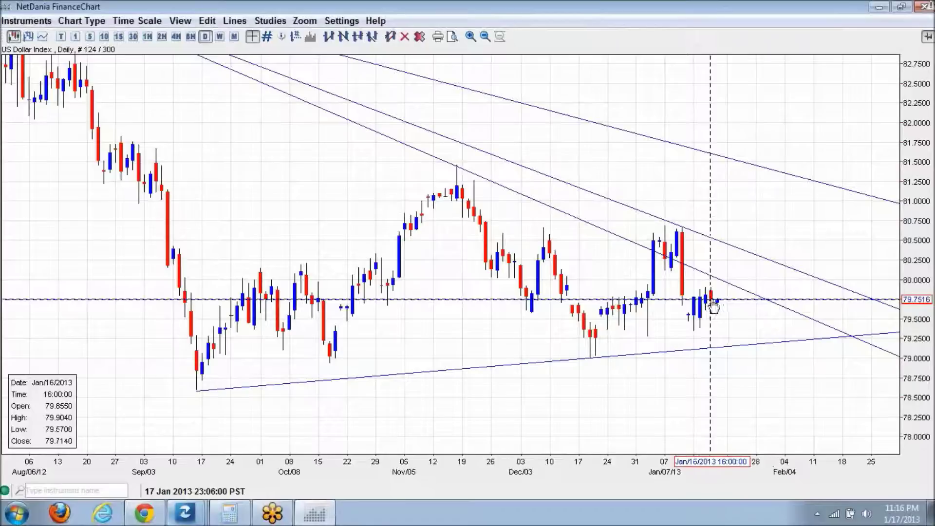
pyautogui.click(736, 287)
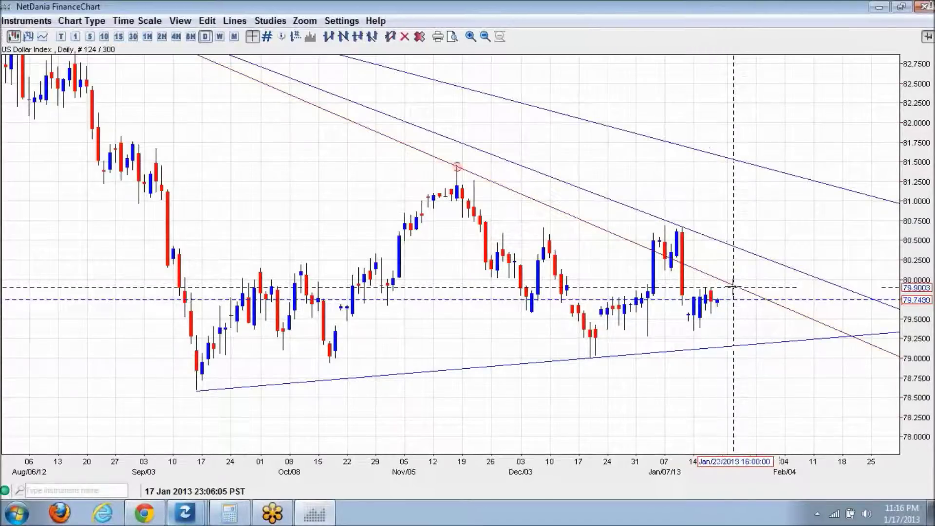
pyautogui.rightClick(458, 171)
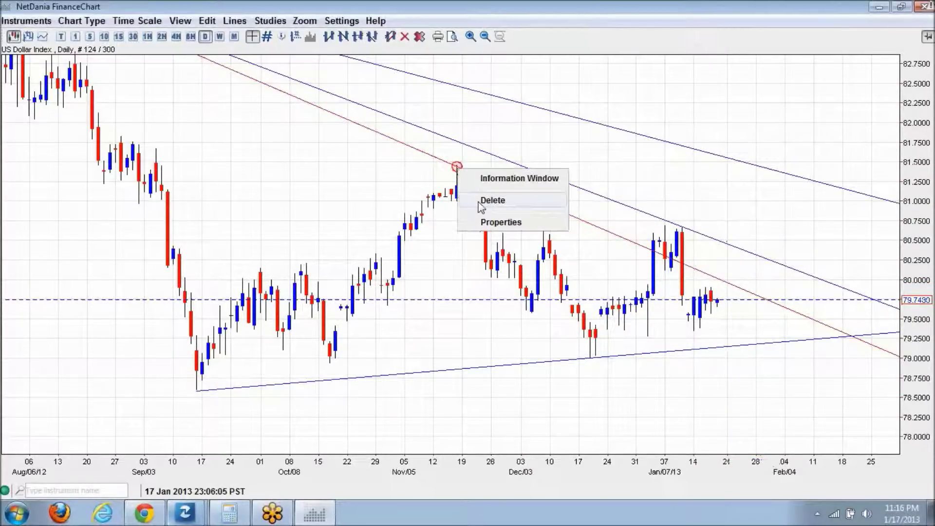
pyautogui.click(476, 200)
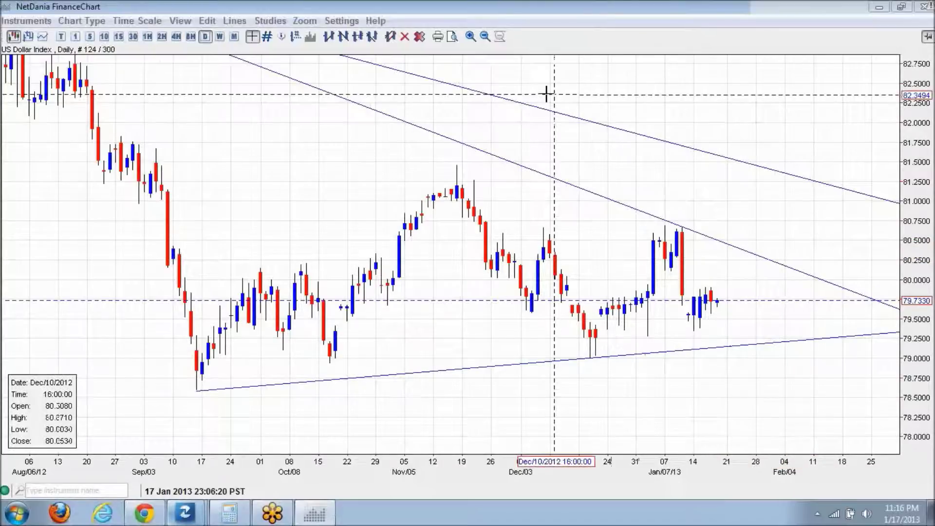
# - Add Horizontal High/Low lines at the January 2013 highs, 80.6740 and 80.6940, and at the mid-January low, 79.3450
pyautogui.click(245, 23)
pyautogui.click(247, 25)
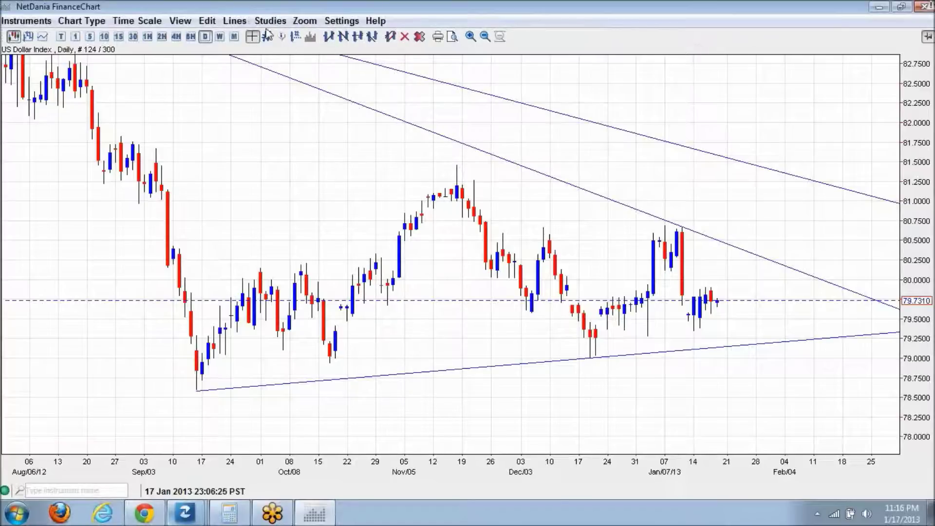
pyautogui.click(243, 23)
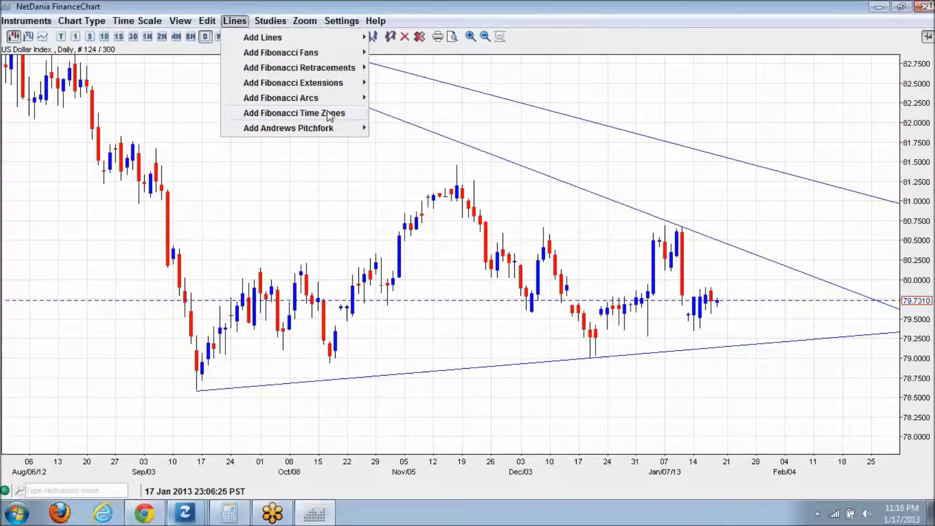
pyautogui.moveTo(330, 99)
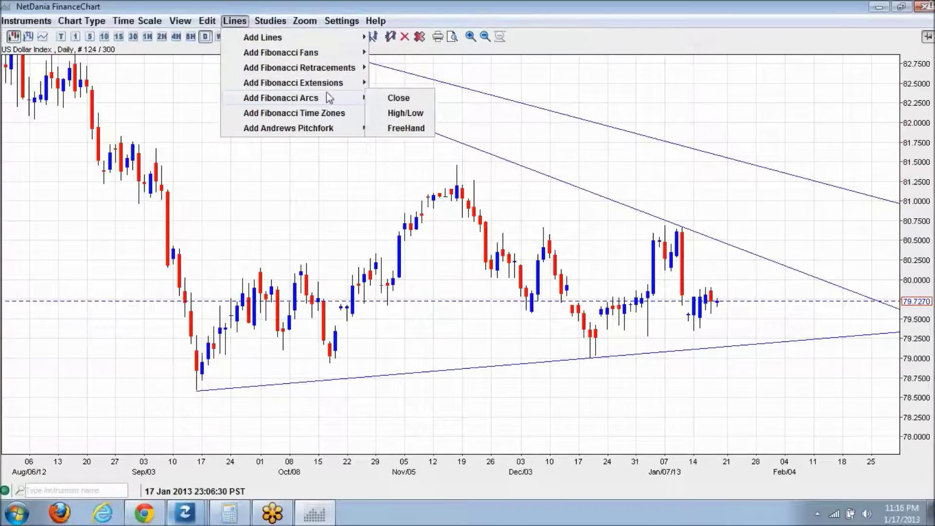
pyautogui.moveTo(339, 71)
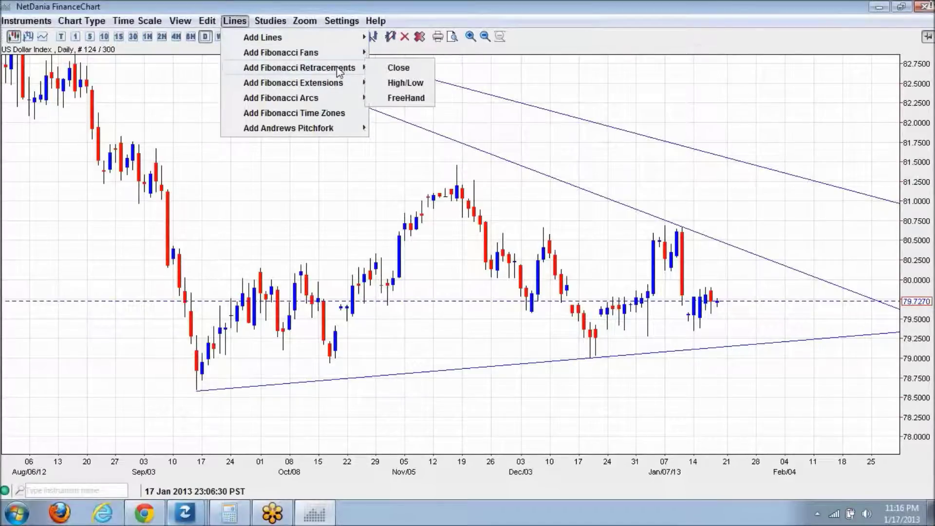
pyautogui.moveTo(338, 43)
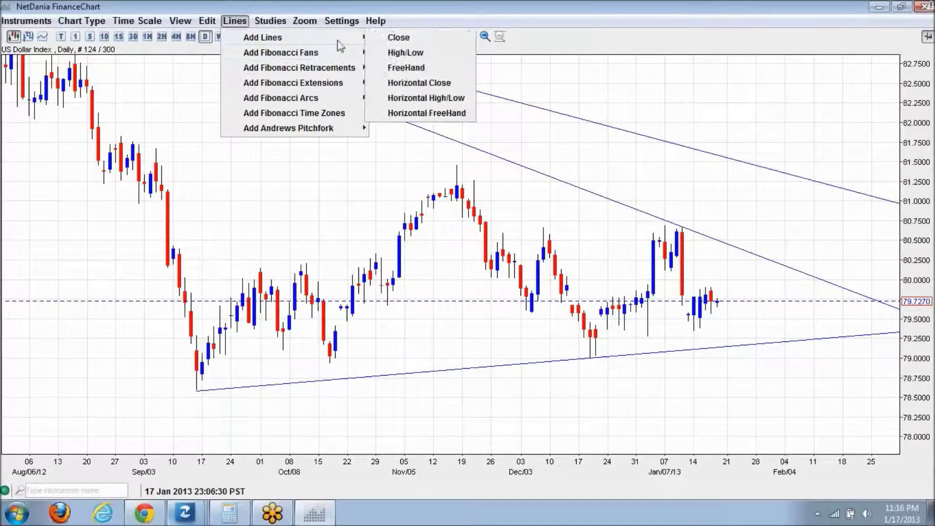
pyautogui.click(441, 95)
pyautogui.click(682, 210)
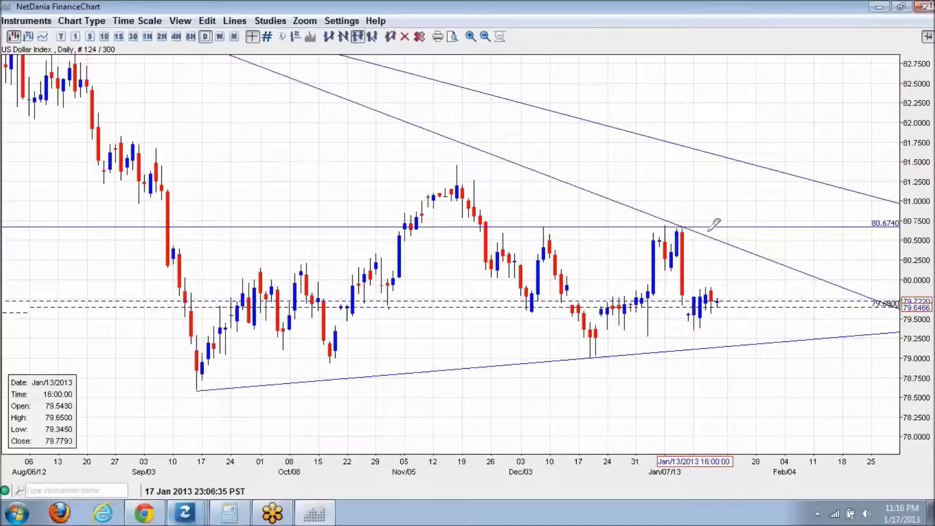
pyautogui.click(713, 225)
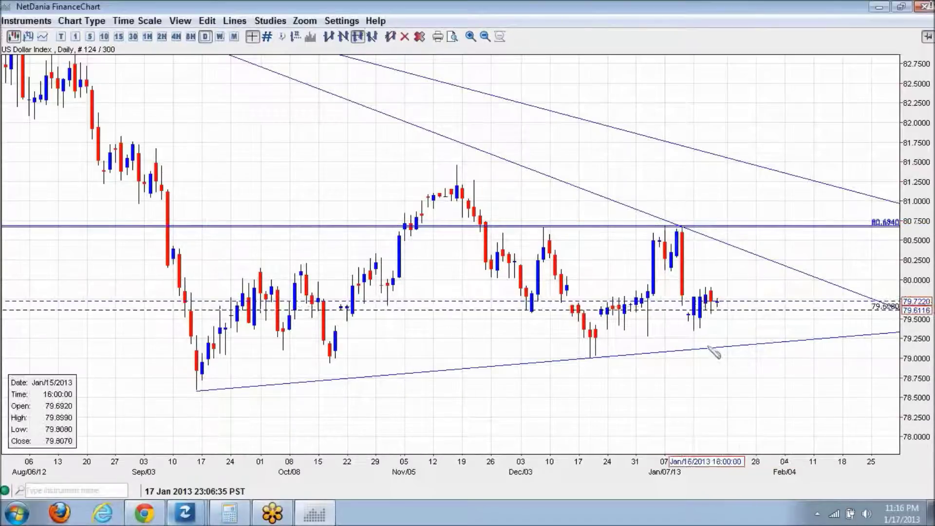
pyautogui.click(691, 331)
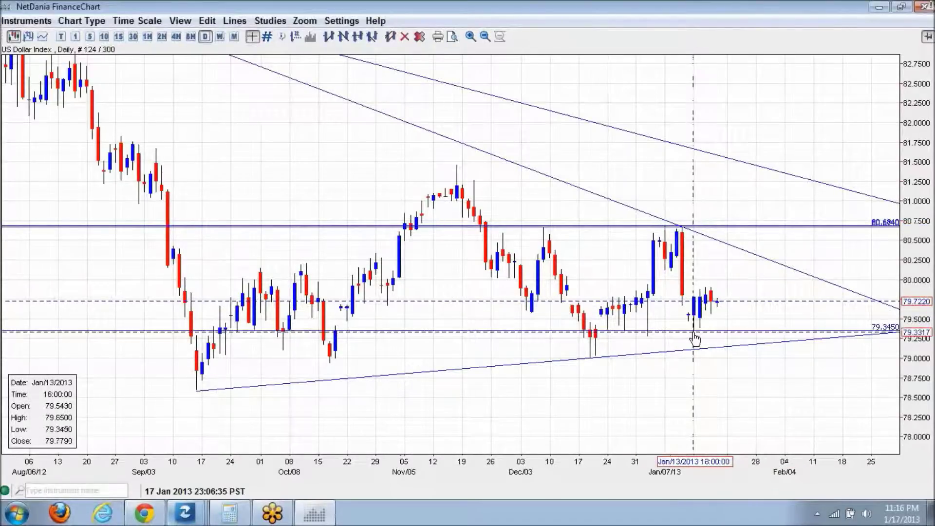
# - Switch the US Dollar Index chart to the weekly time scale
pyautogui.click(220, 36)
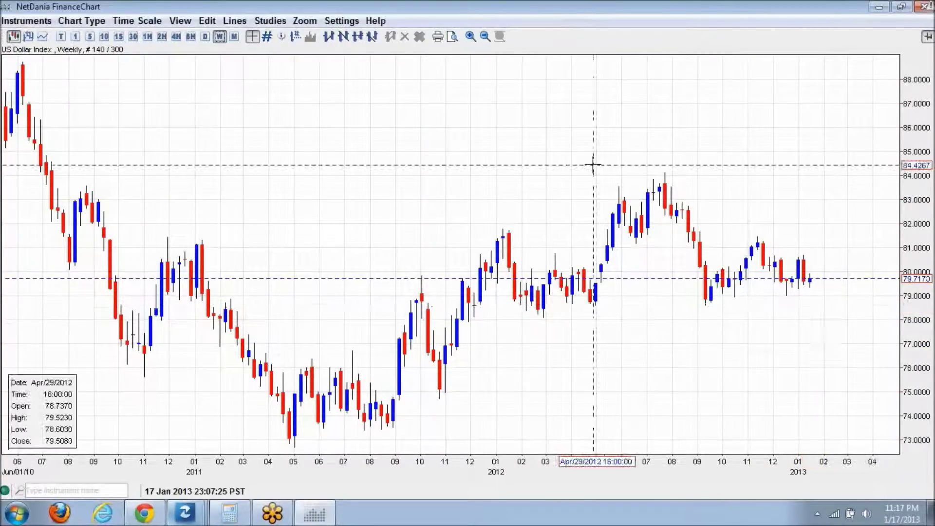
# - Draw descending High/Low trendlines from the June 2010 peak to the July 2012 peak, and from there to the November 2012 high
pyautogui.click(262, 22)
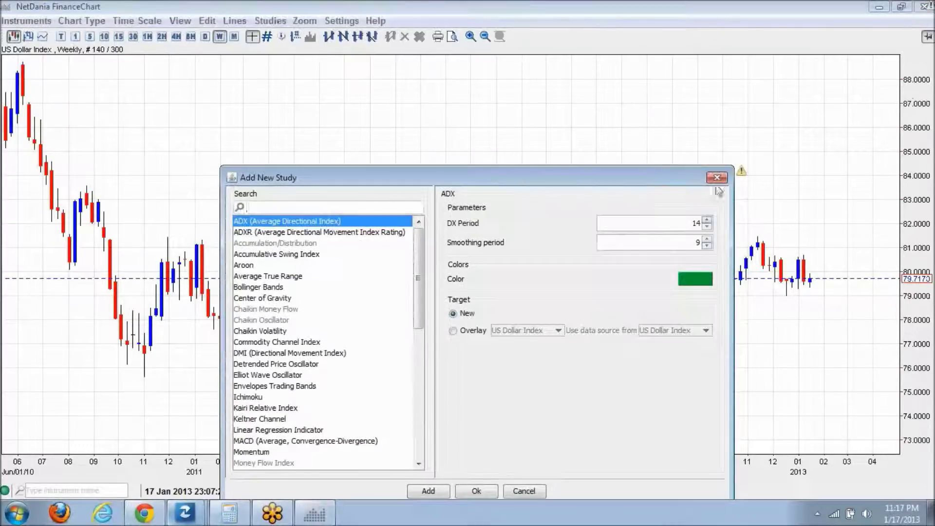
pyautogui.press('Escape')
pyautogui.click(235, 20)
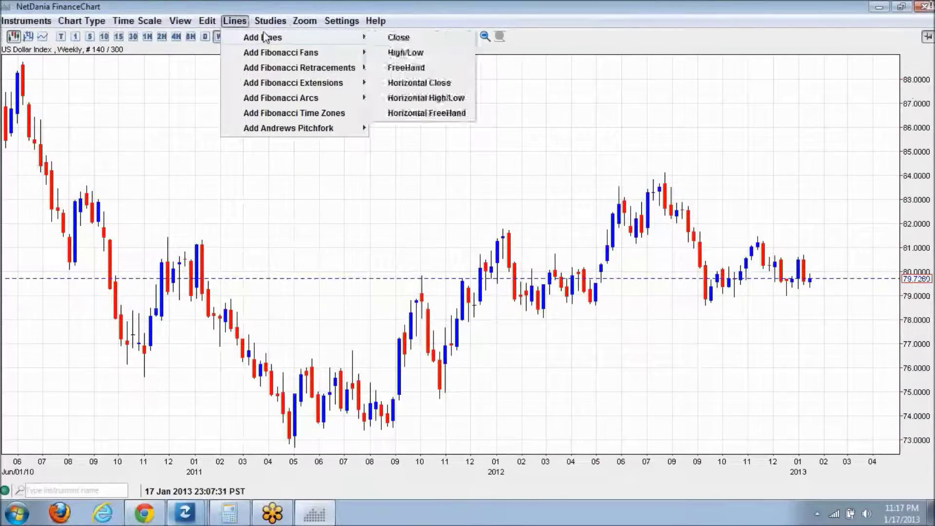
pyautogui.moveTo(310, 41)
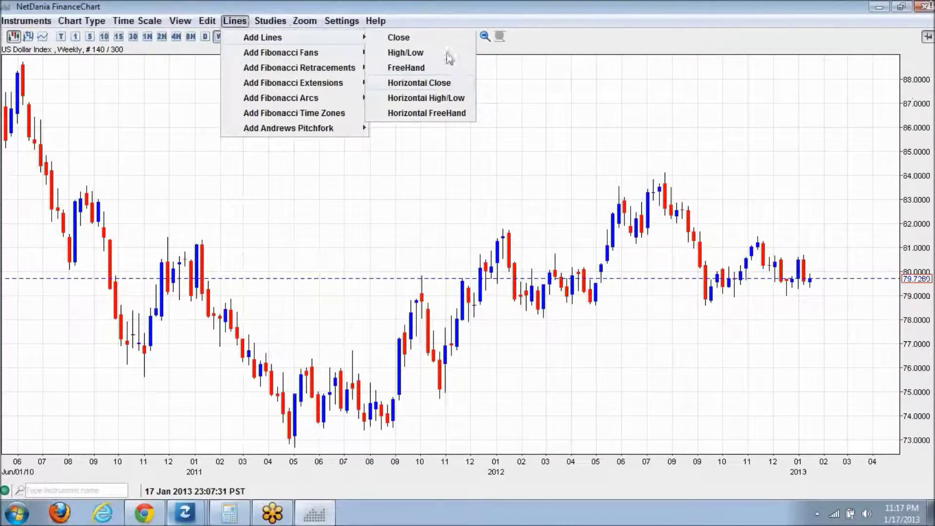
pyautogui.click(426, 98)
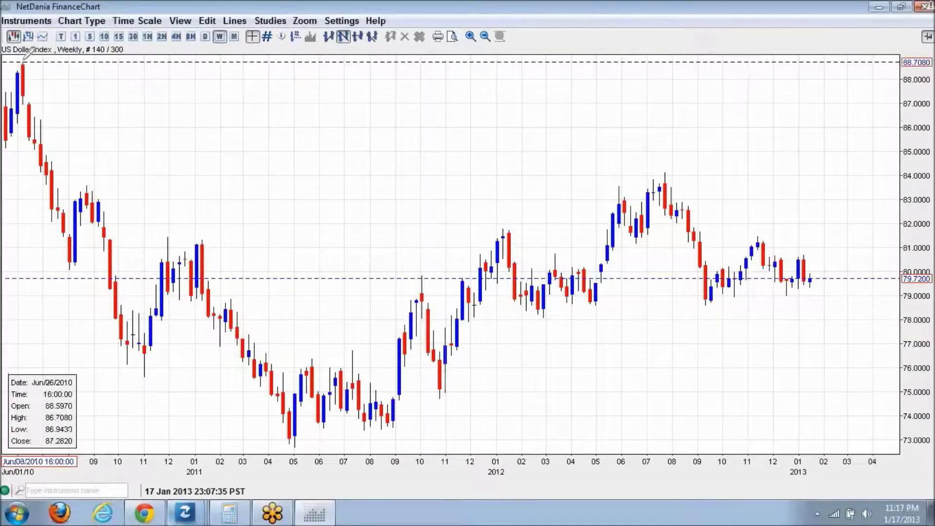
pyautogui.moveTo(23, 62); pyautogui.dragTo(668, 165)
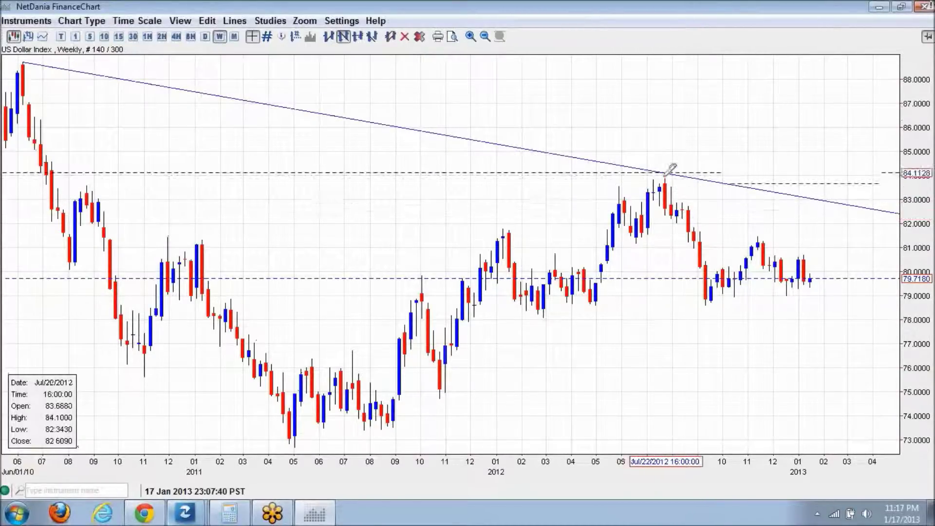
pyautogui.moveTo(666, 173); pyautogui.dragTo(758, 234)
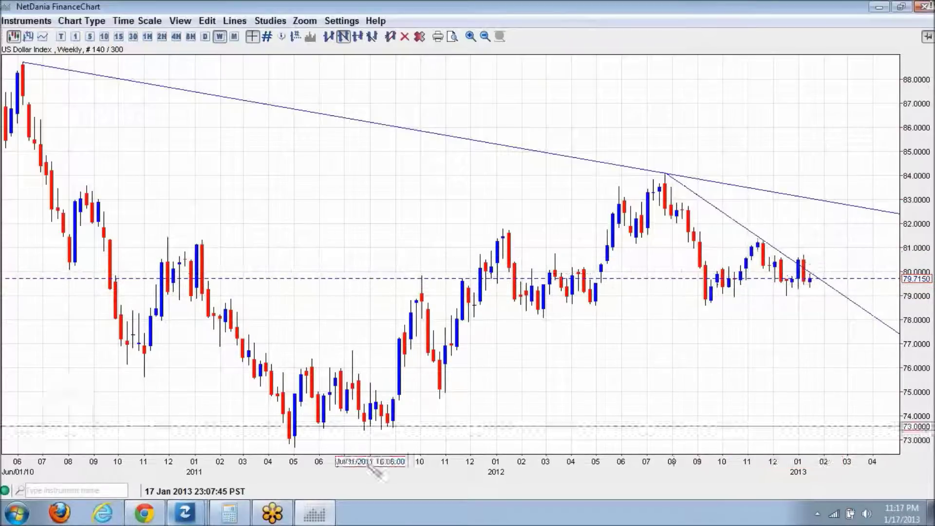
# - Draw rising High/Low trendlines from the May 2011 low to the late-August 2011 low, and from there to the December 2012 low
pyautogui.moveTo(294, 447); pyautogui.dragTo(382, 435)
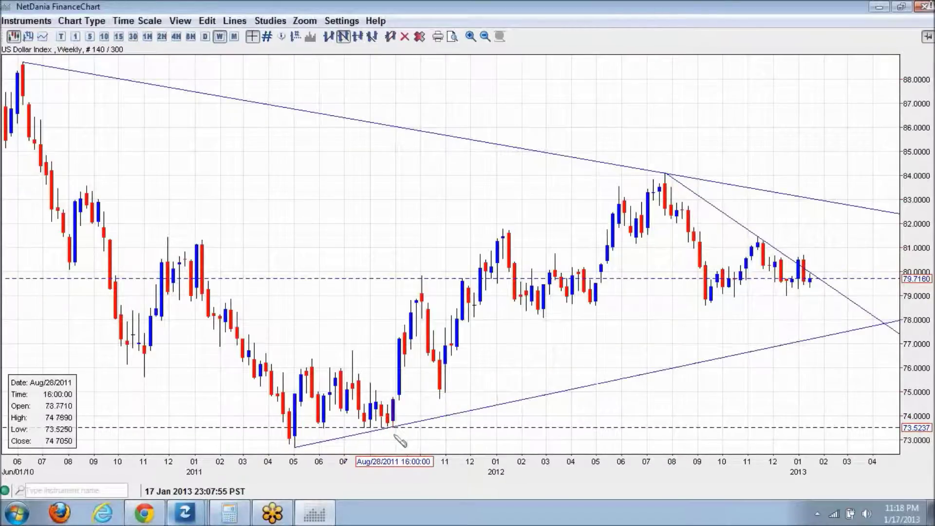
pyautogui.moveTo(395, 434); pyautogui.dragTo(705, 315)
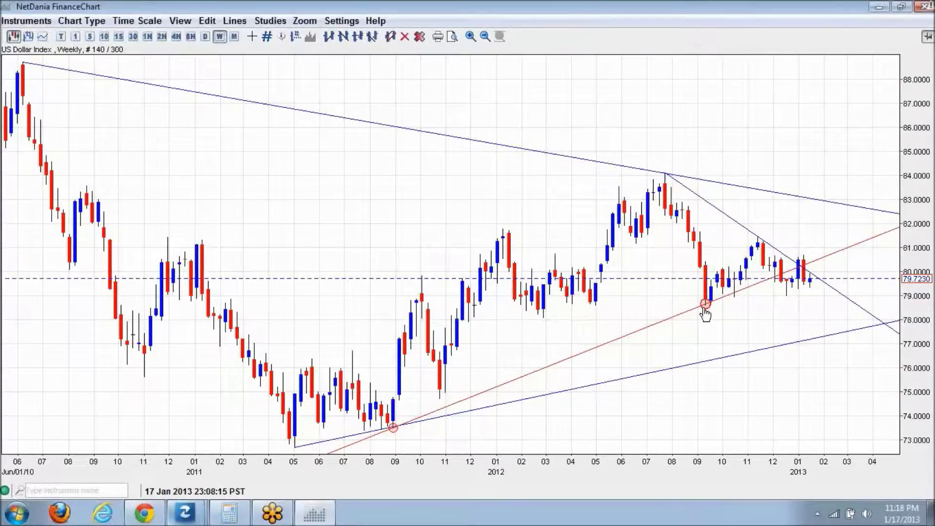
pyautogui.moveTo(705, 314); pyautogui.dragTo(788, 306)
pyautogui.rightClick(828, 307)
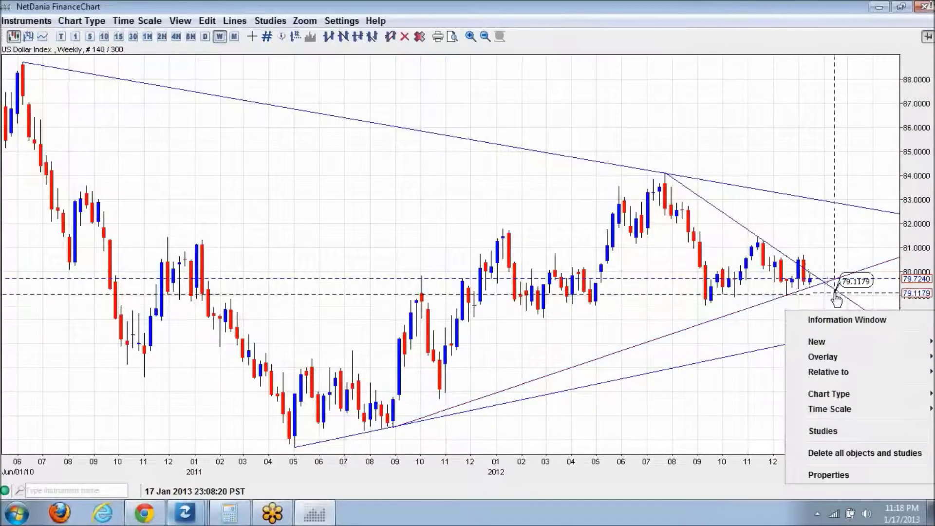
pyautogui.click(832, 292)
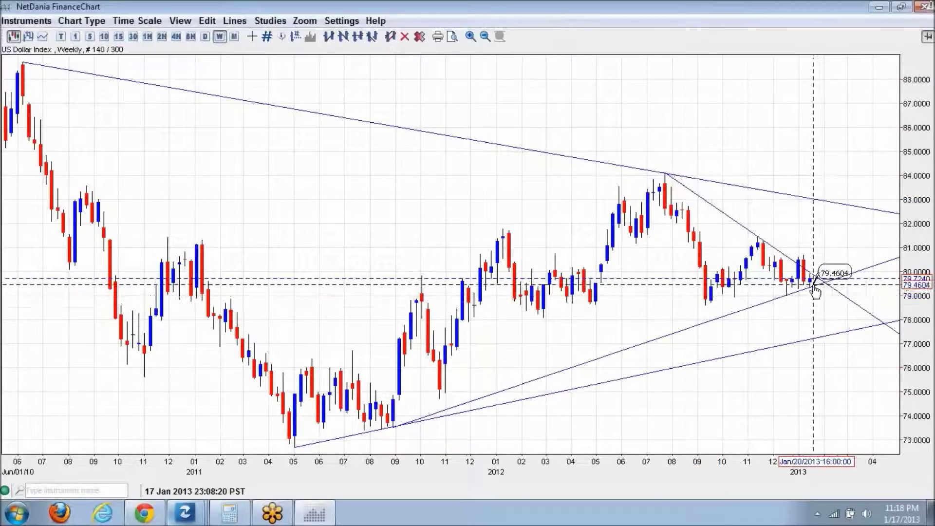
pyautogui.moveTo(812, 283)
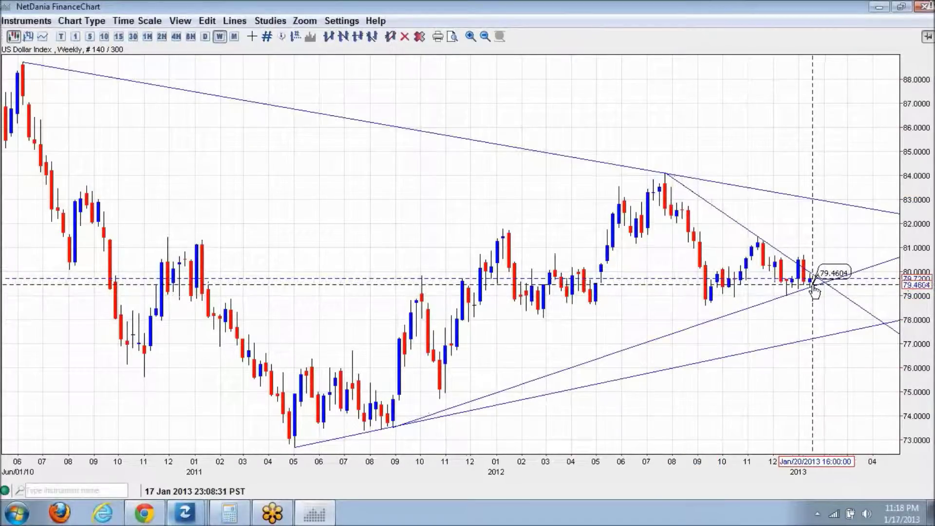
# - Add Horizontal High/Low lines at the November 2012 high 81.4550, December low 79.0080, September lows 78.7190 and 78.6010, and near the January 2013 high
pyautogui.click(268, 25)
pyautogui.click(717, 178)
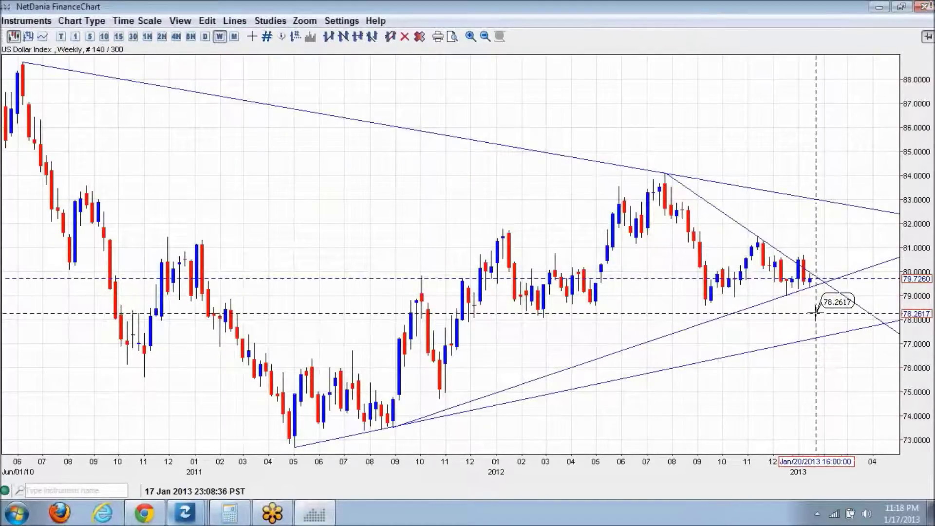
pyautogui.click(235, 21)
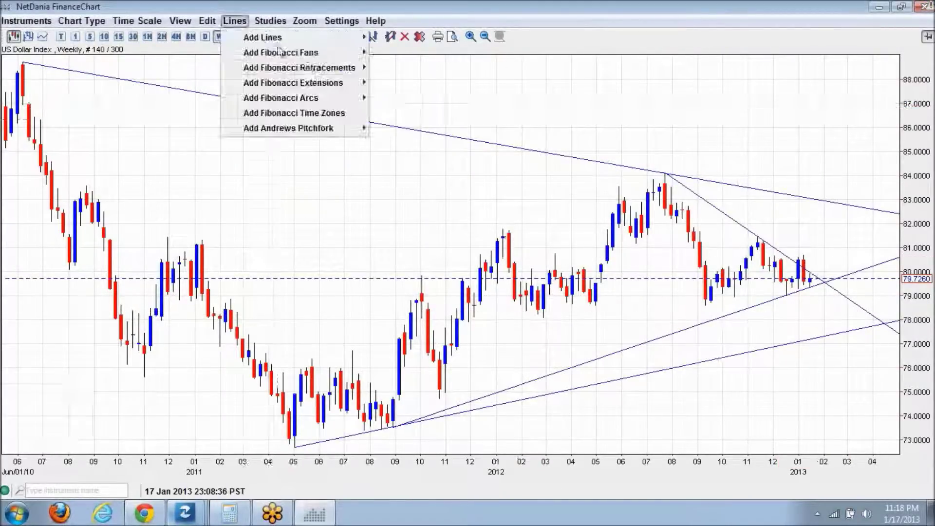
pyautogui.moveTo(292, 47)
pyautogui.click(448, 98)
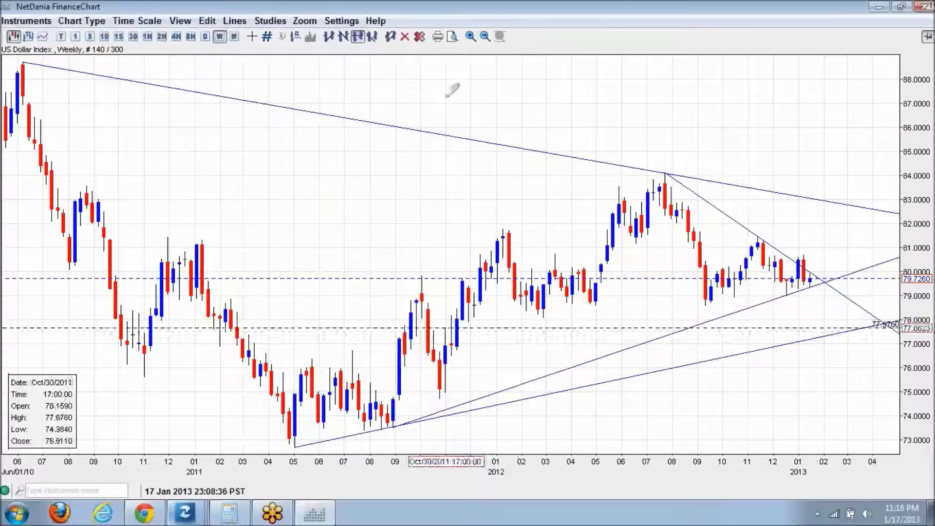
pyautogui.click(766, 223)
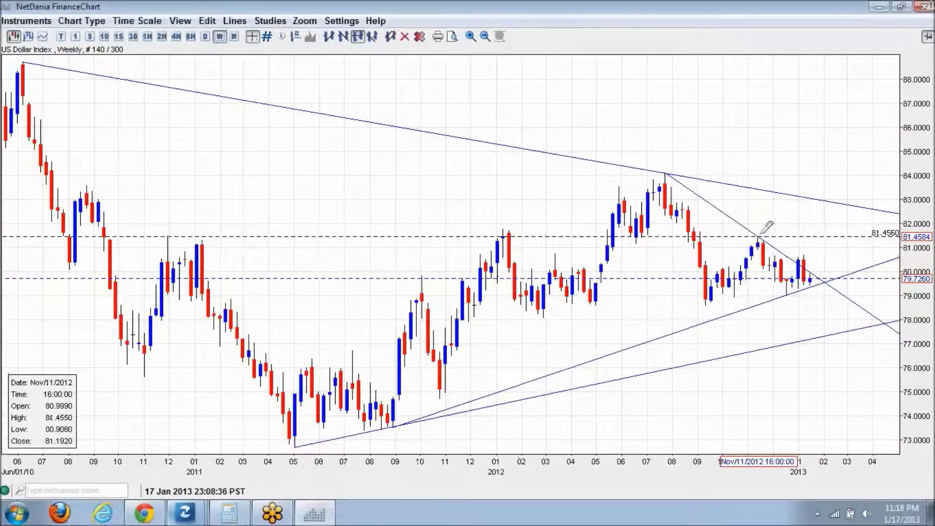
pyautogui.click(786, 299)
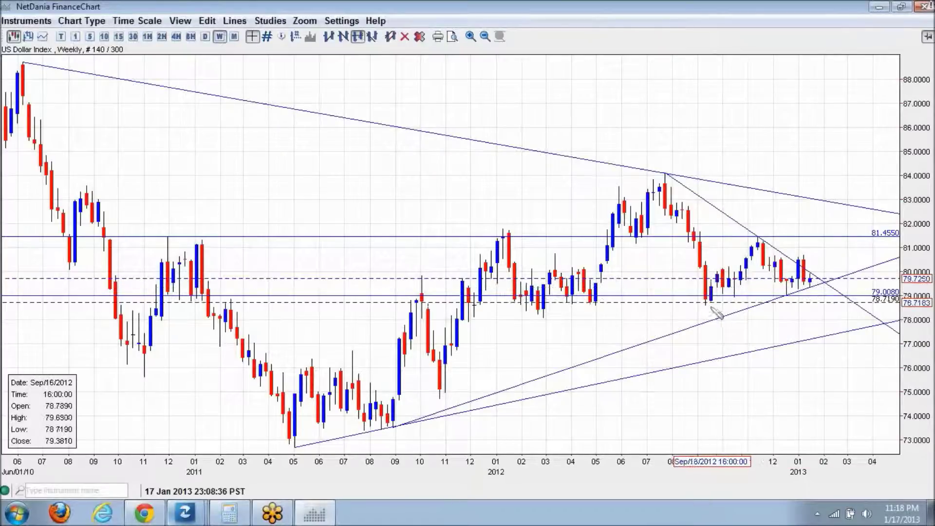
pyautogui.click(706, 305)
pyautogui.click(809, 249)
pyautogui.click(804, 252)
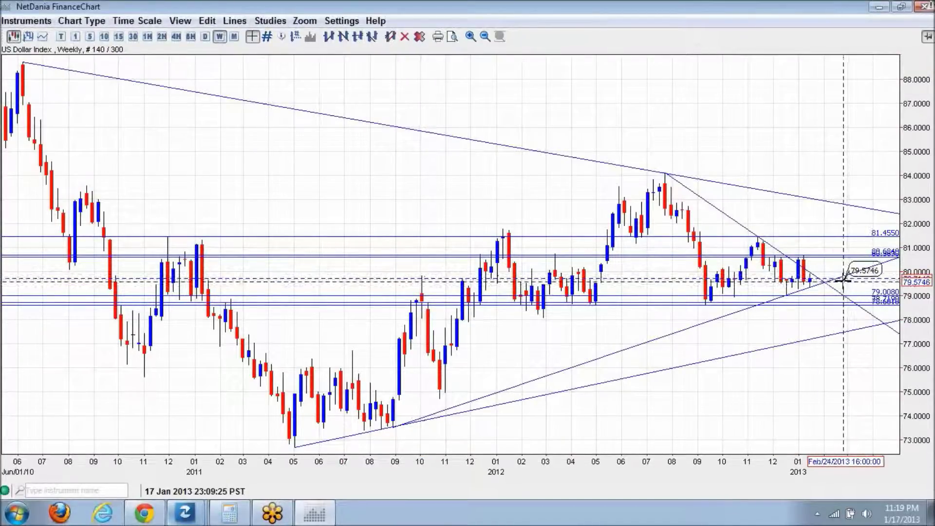
# - Switch the US Dollar Index chart to the daily time scale, comparing its lines with the weekly view
pyautogui.click(205, 36)
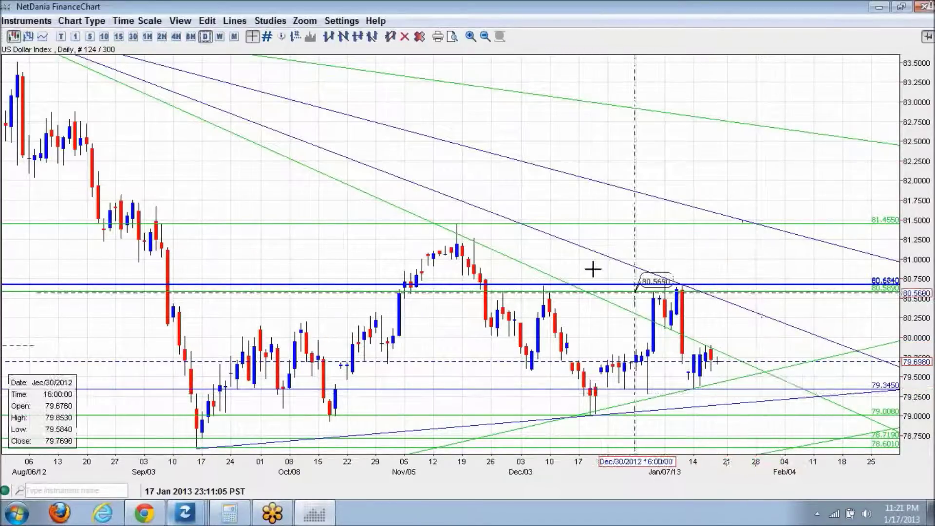
pyautogui.click(220, 37)
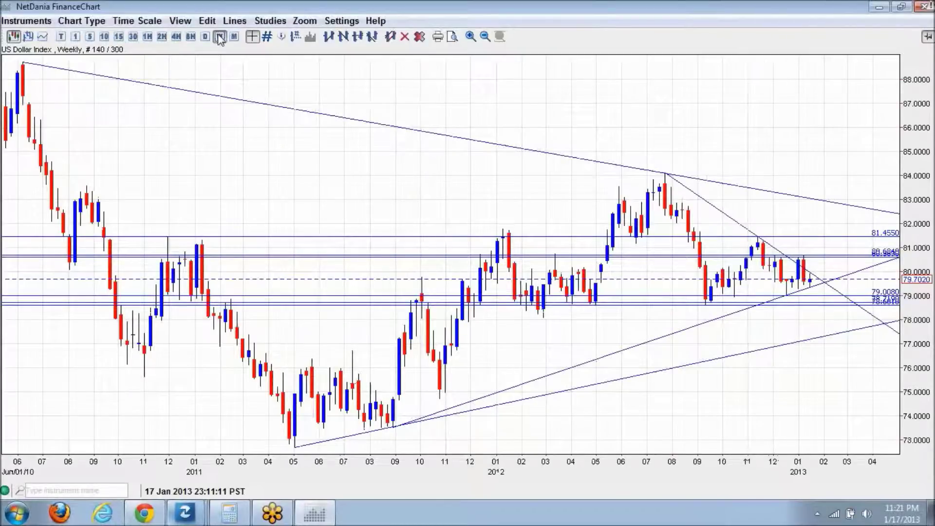
pyautogui.click(205, 37)
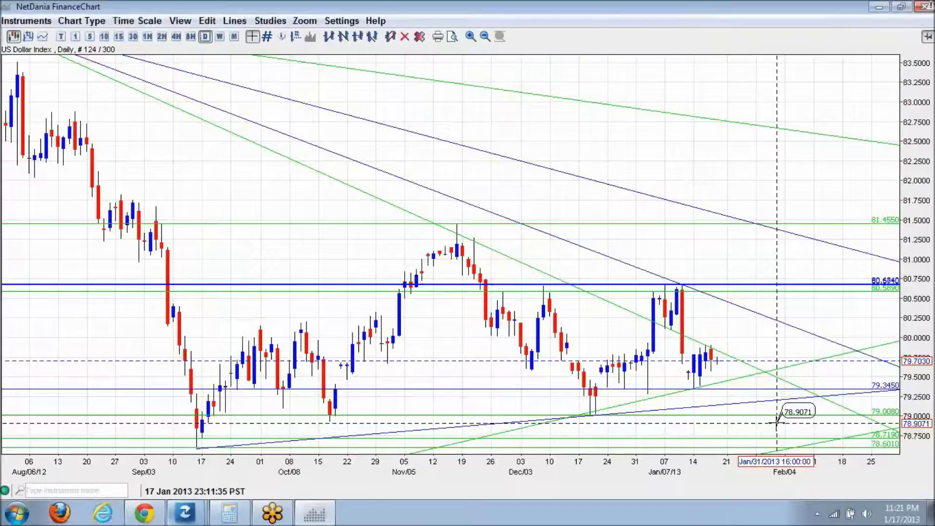
pyautogui.moveTo(717, 345)
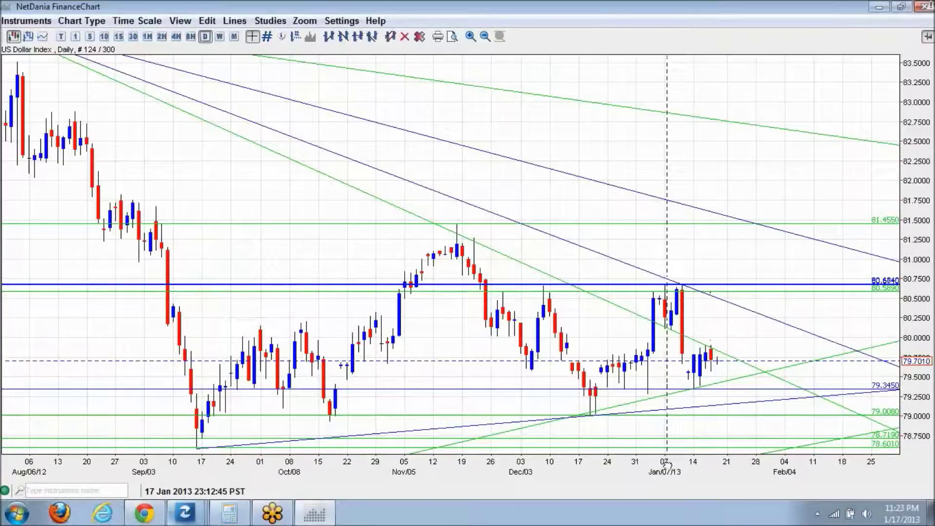
# - Draw a High/Low Fibonacci retracement between the mid-January 2013 low and the 80.6840 high, with the 38.2, 50.0 and 61.8 levels
pyautogui.moveTo(667, 461); pyautogui.dragTo(715, 469)
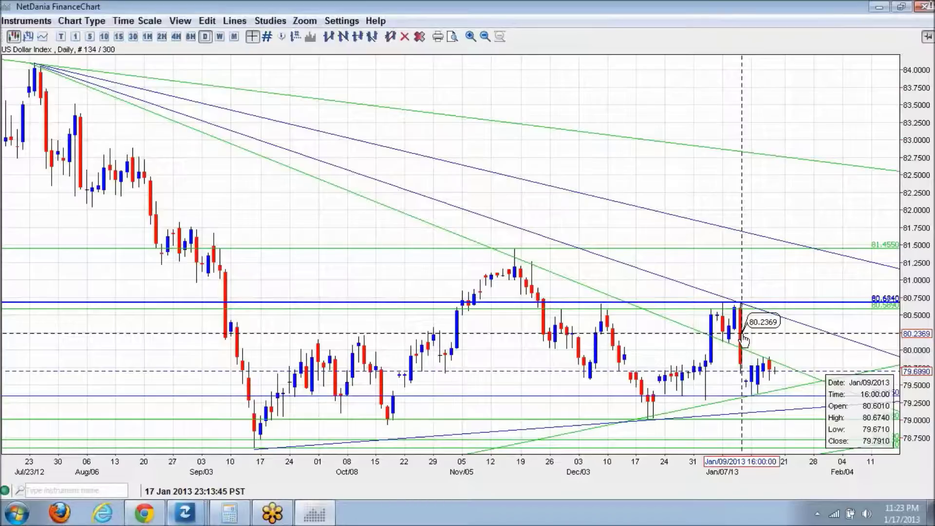
pyautogui.click(235, 20)
pyautogui.moveTo(270, 54)
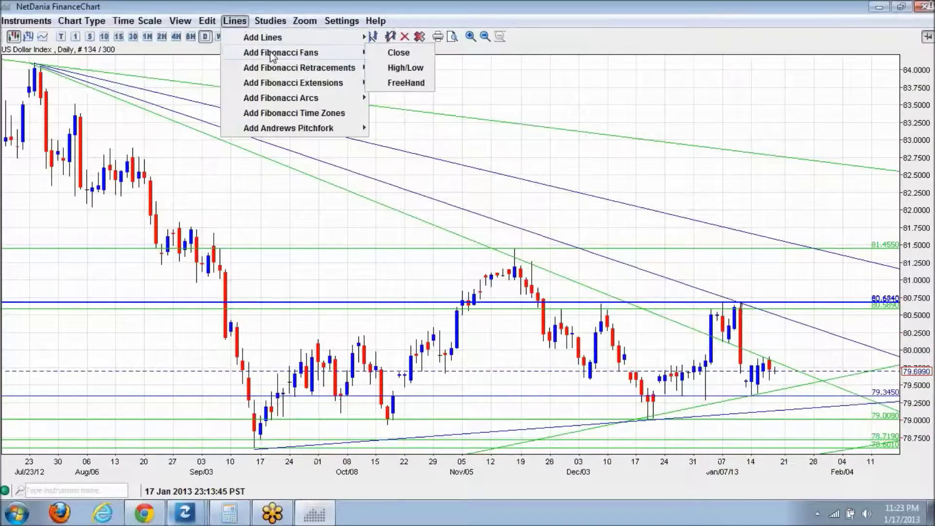
pyautogui.moveTo(363, 82)
pyautogui.click(395, 68)
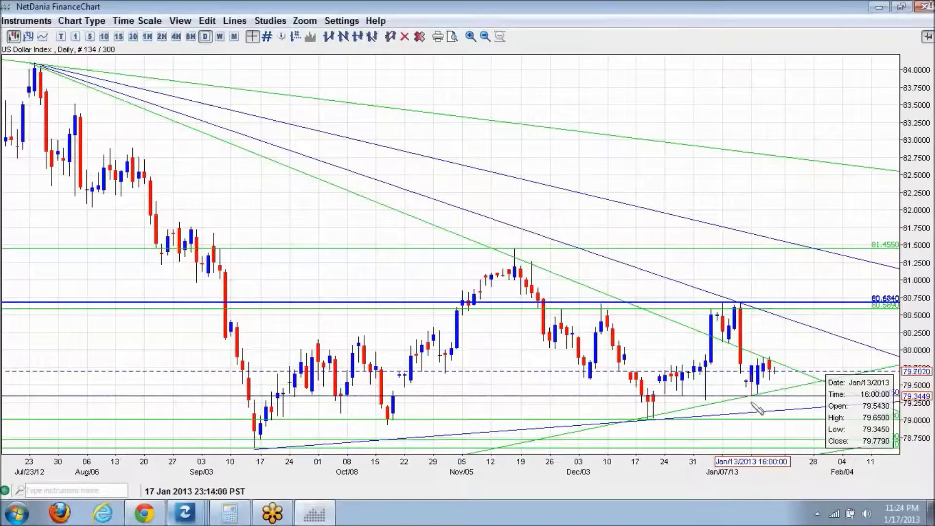
pyautogui.click(750, 381)
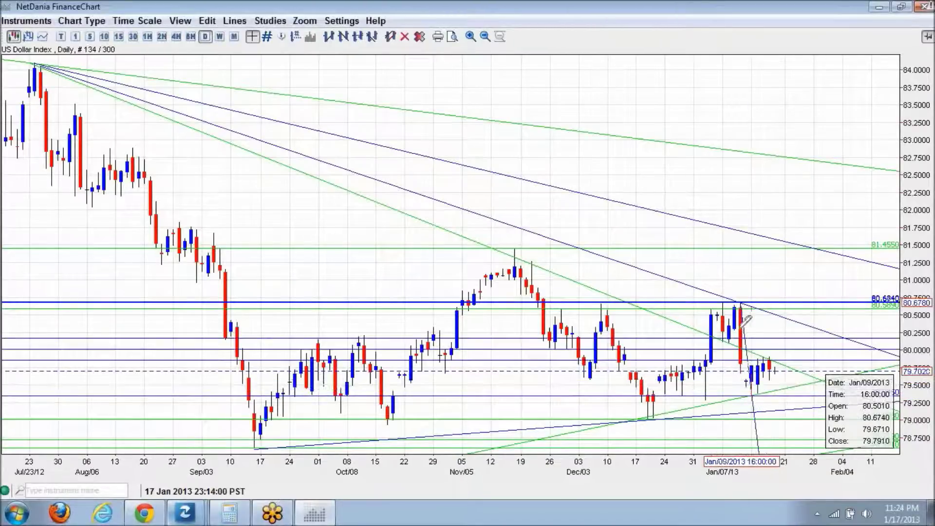
pyautogui.click(742, 303)
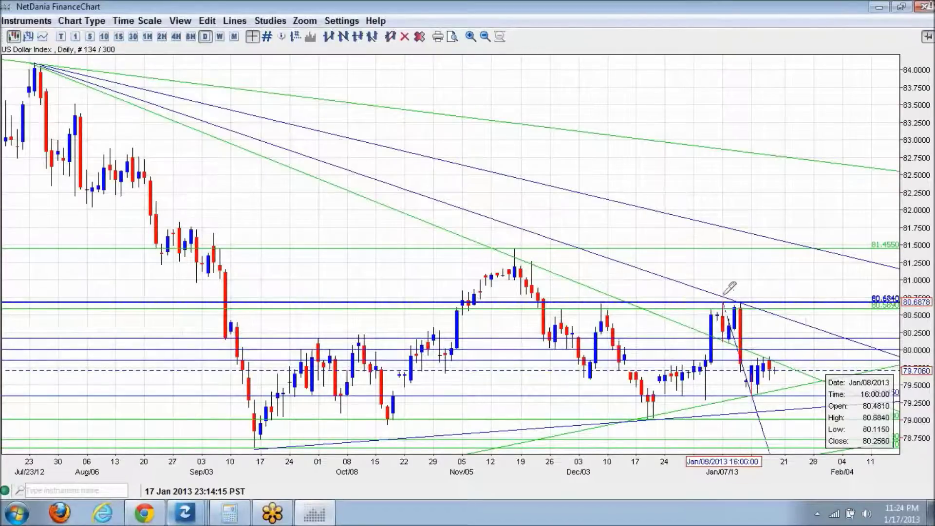
pyautogui.click(723, 306)
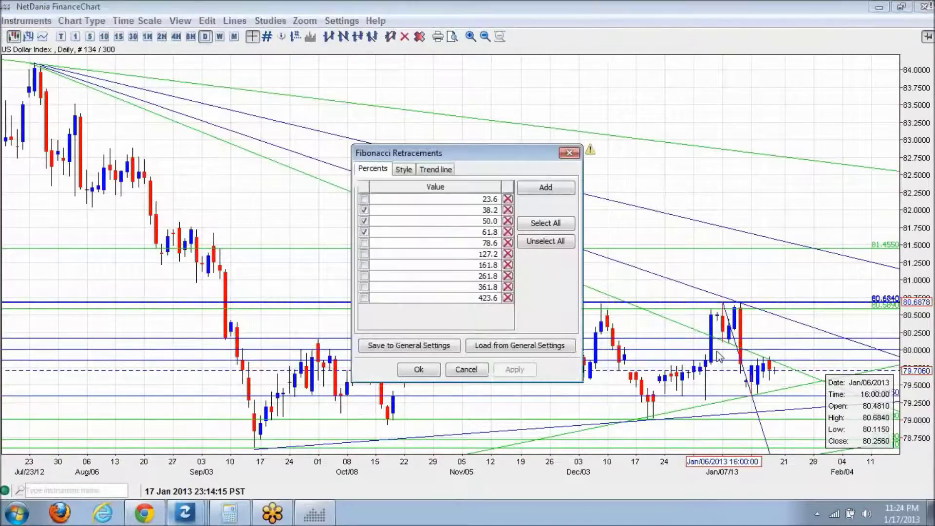
pyautogui.click(419, 372)
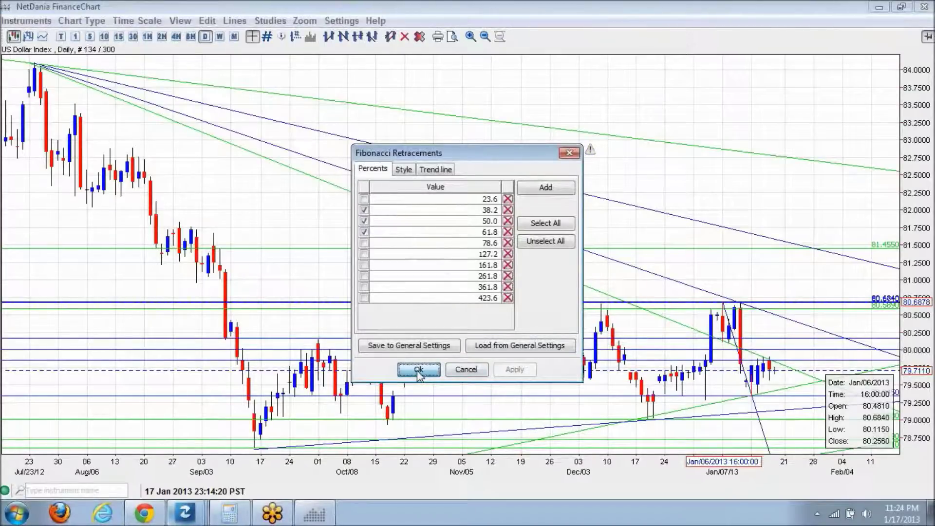
pyautogui.click(419, 370)
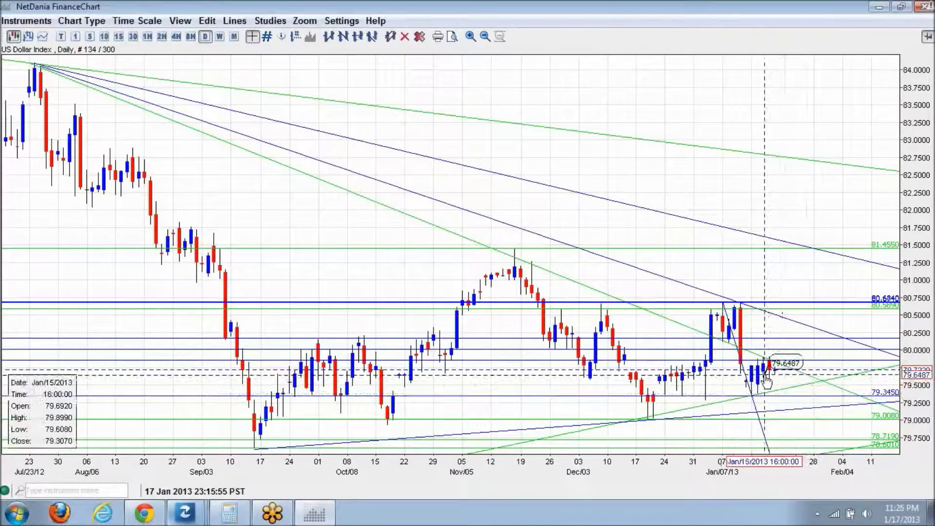
# - Add Horizontal Close lines on the daily chart just above the 79.3450 support line
pyautogui.click(234, 21)
pyautogui.moveTo(305, 81)
pyautogui.moveTo(296, 36)
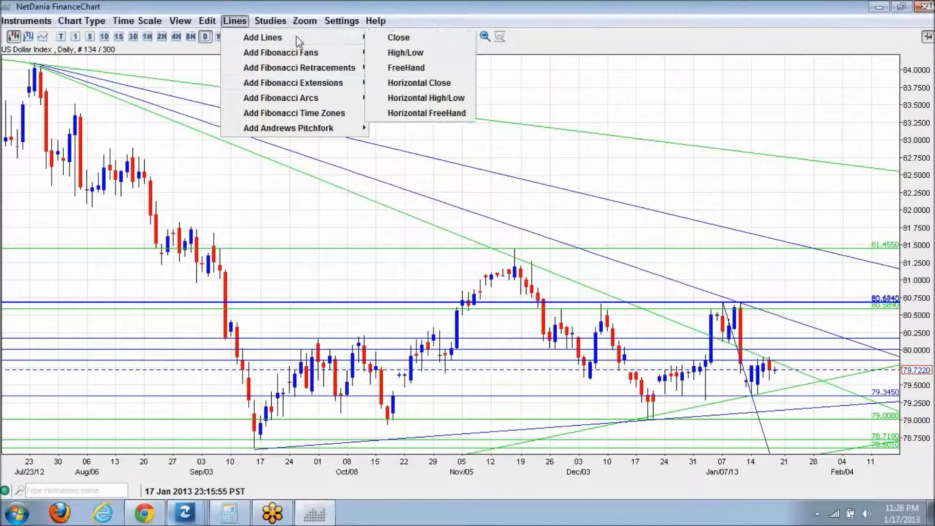
pyautogui.click(441, 82)
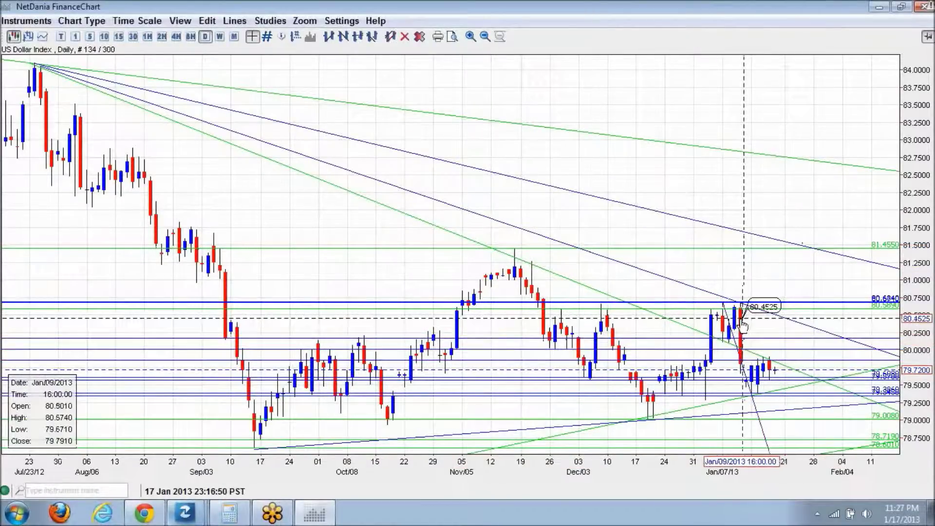
# - Switch to the weekly time scale and delete the horizontal line at 81.4550
pyautogui.click(220, 36)
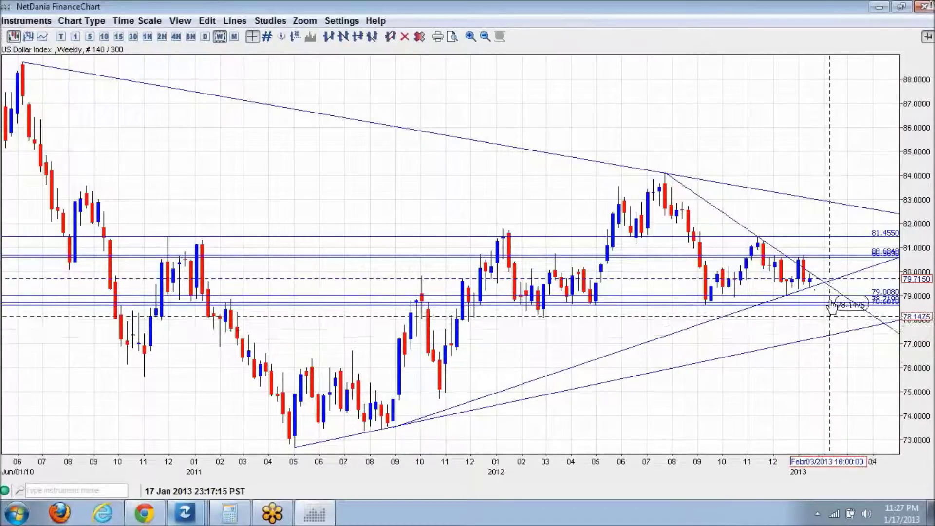
pyautogui.moveTo(801, 264)
pyautogui.moveTo(802, 236)
pyautogui.mouseDown()
pyautogui.moveTo(803, 252)
pyautogui.moveTo(803, 235)
pyautogui.mouseUp()
pyautogui.rightClick(833, 236)
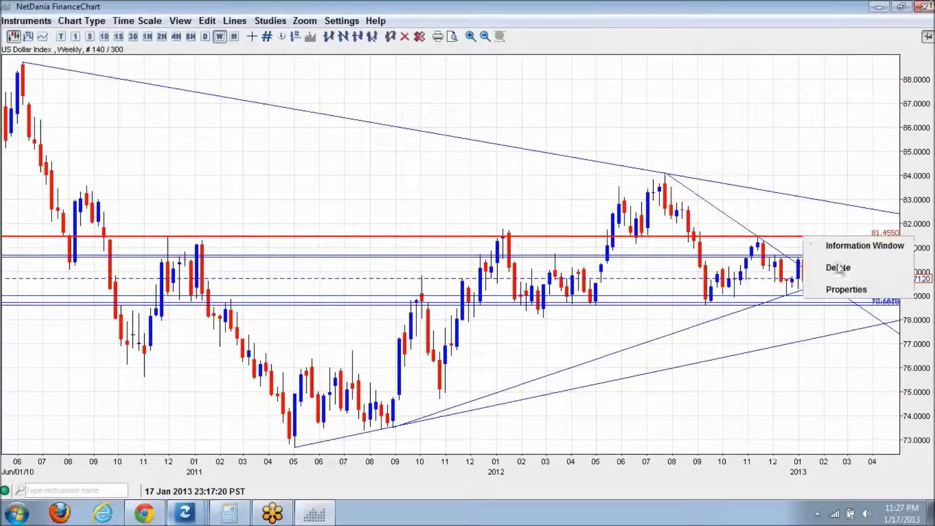
pyautogui.click(845, 267)
# - Move the end of the descending trendline starting at the July 2012 peak from the November 2012 high to the January 2013 high
pyautogui.moveTo(757, 238); pyautogui.dragTo(804, 256)
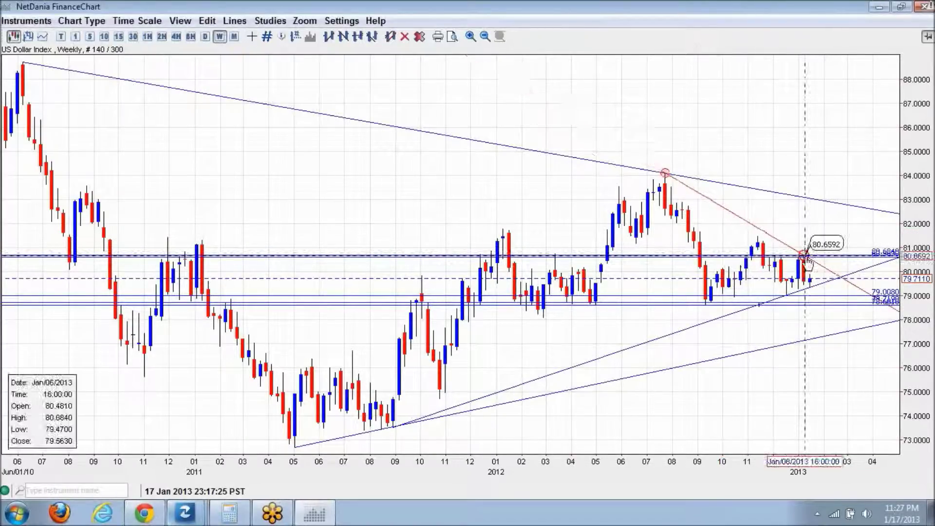
pyautogui.click(867, 324)
pyautogui.rightClick(867, 322)
pyautogui.press('Escape')
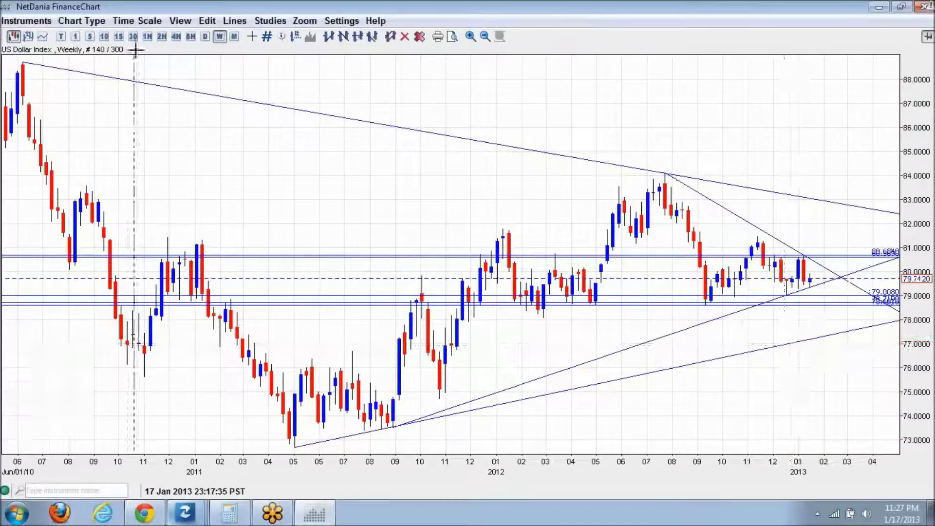
# - Compare the US Dollar Index on the monthly and weekly time scales, and return to the daily chart
pyautogui.click(235, 37)
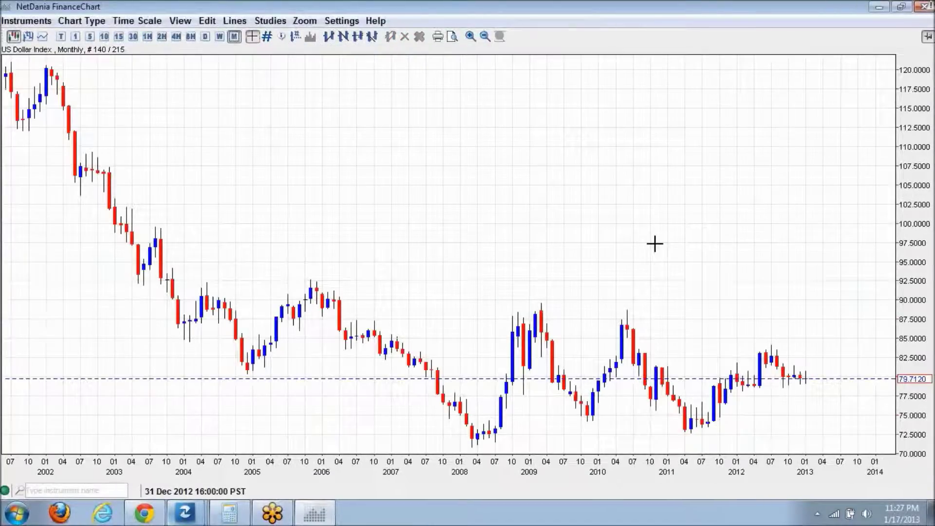
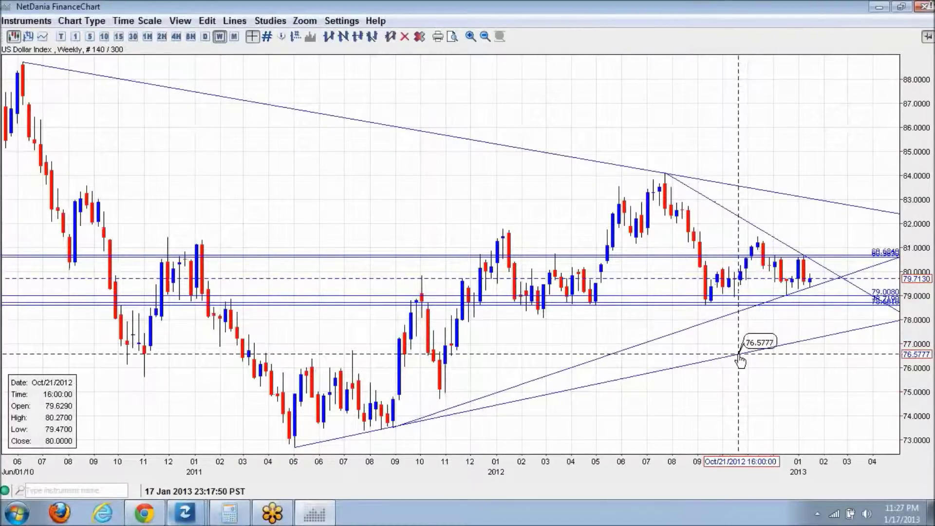
pyautogui.click(234, 37)
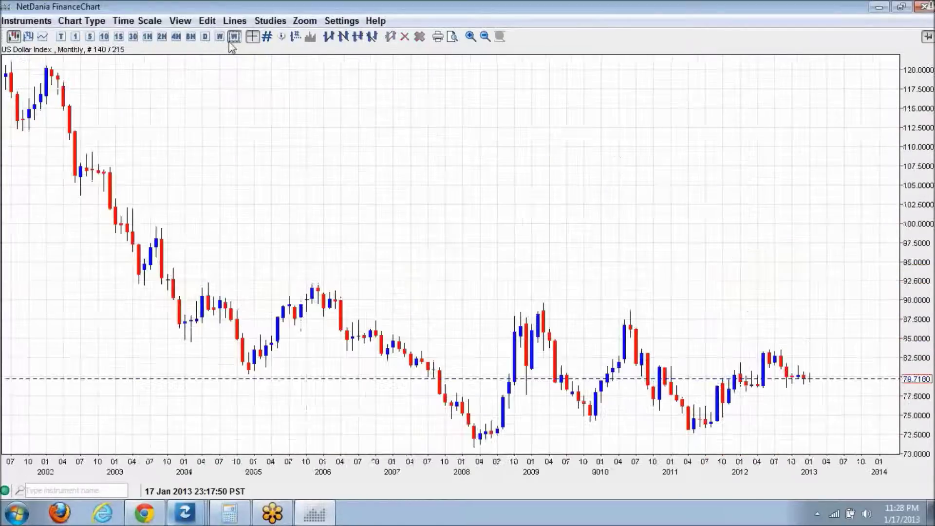
pyautogui.click(220, 38)
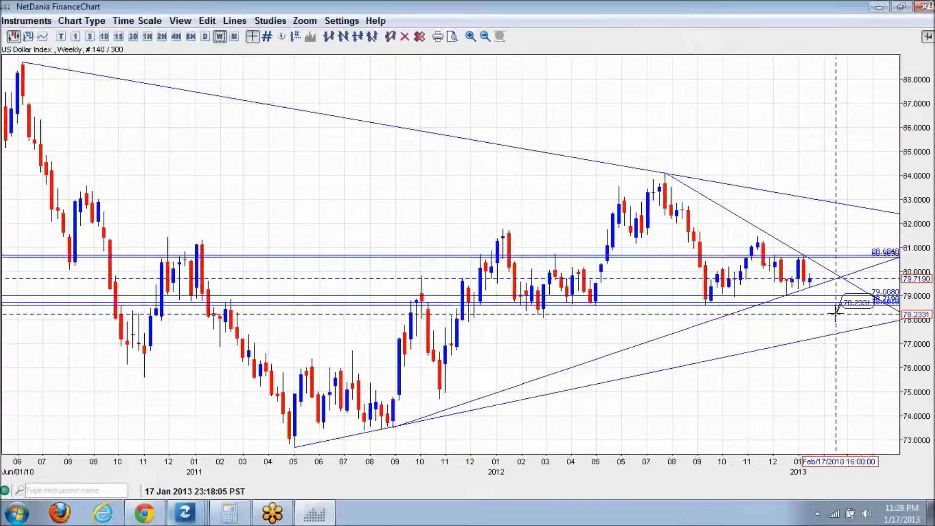
pyautogui.click(209, 38)
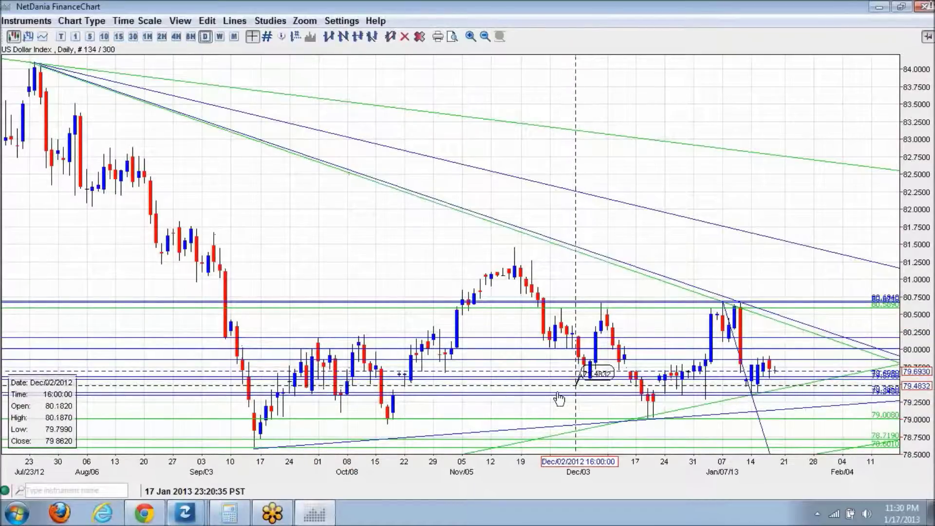
# - Switch to Marketscope 2.0 and maximise the window showing the NZD/USD daily chart
pyautogui.moveTo(186, 508)
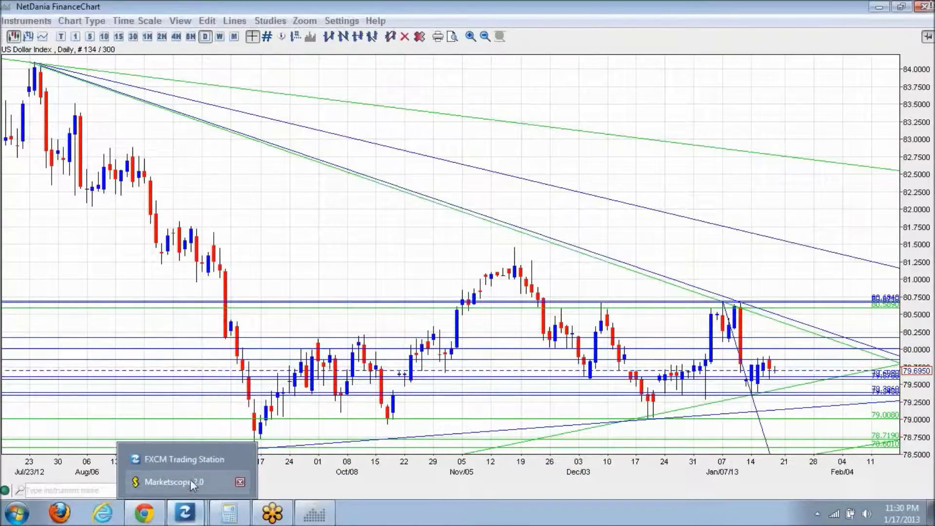
pyautogui.click(191, 481)
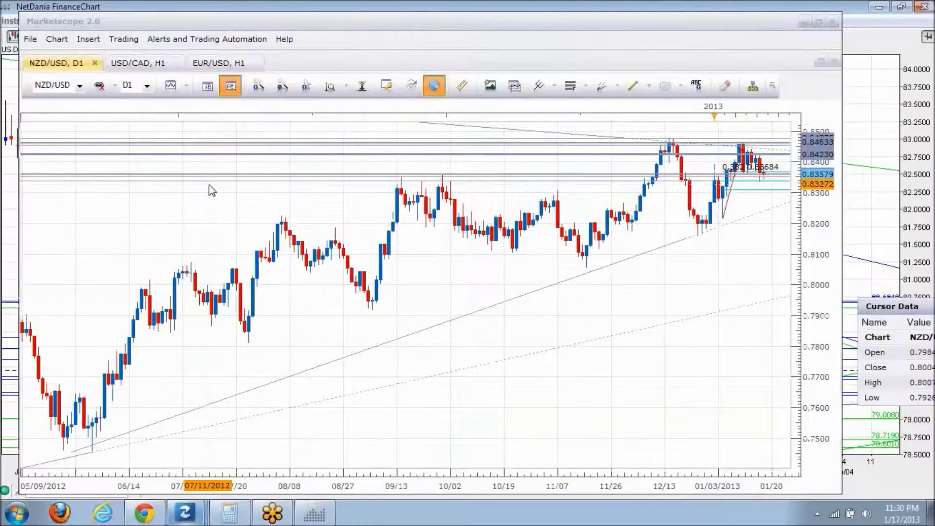
pyautogui.click(819, 24)
pyautogui.moveTo(778, 475); pyautogui.dragTo(730, 480)
# - Switch to Chrome's "Closed 1/16/13 NZD USD M1 4h" spreadsheet and examine the entry, limit and follow-up price action in its charts
pyautogui.click(144, 516)
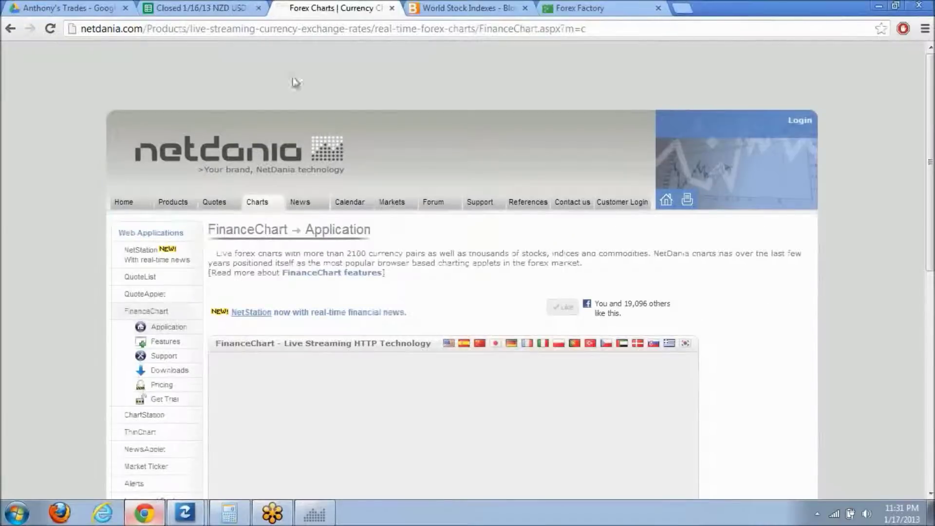
pyautogui.click(194, 8)
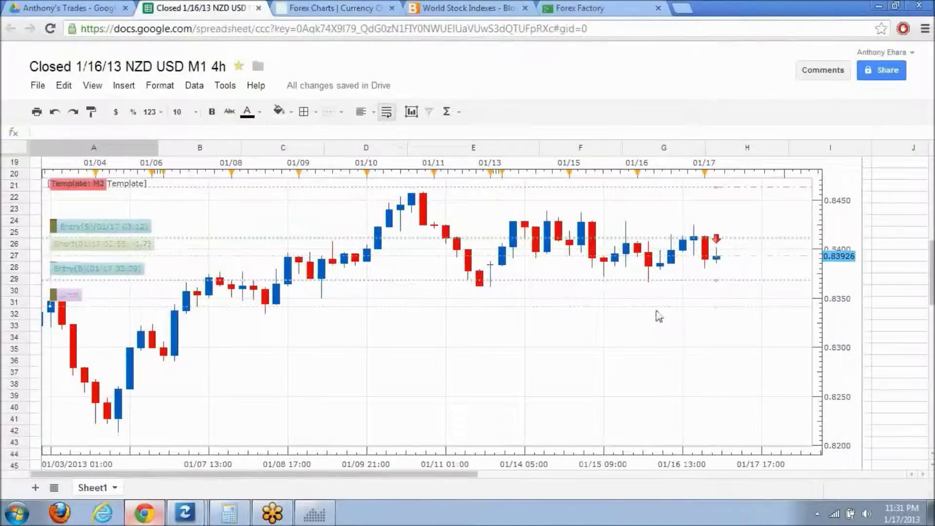
pyautogui.scroll(-5, 658, 316)
pyautogui.scroll(4, 682, 331)
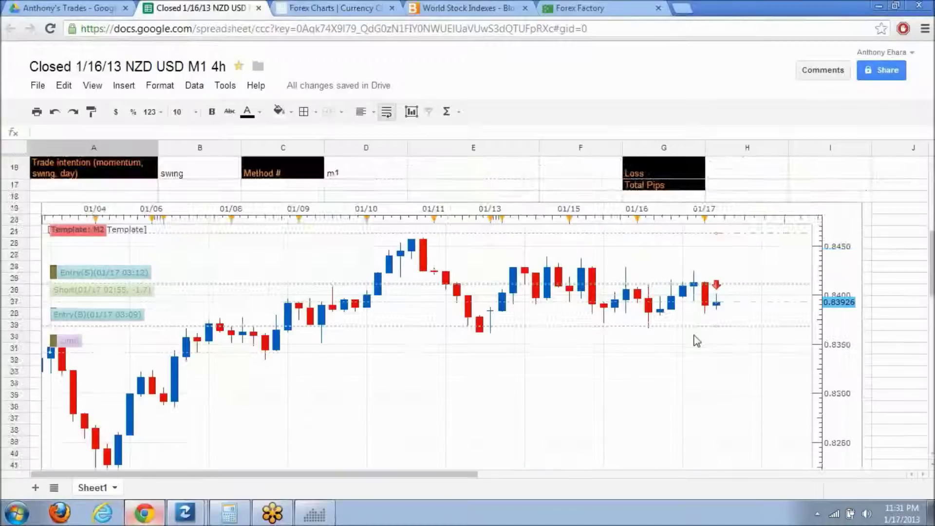
pyautogui.scroll(-1, 691, 339)
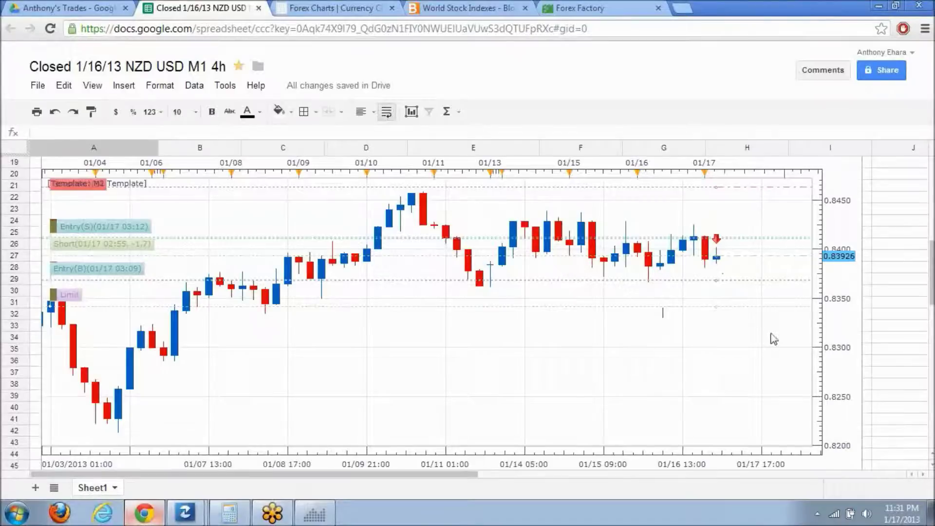
pyautogui.scroll(-12, 767, 347)
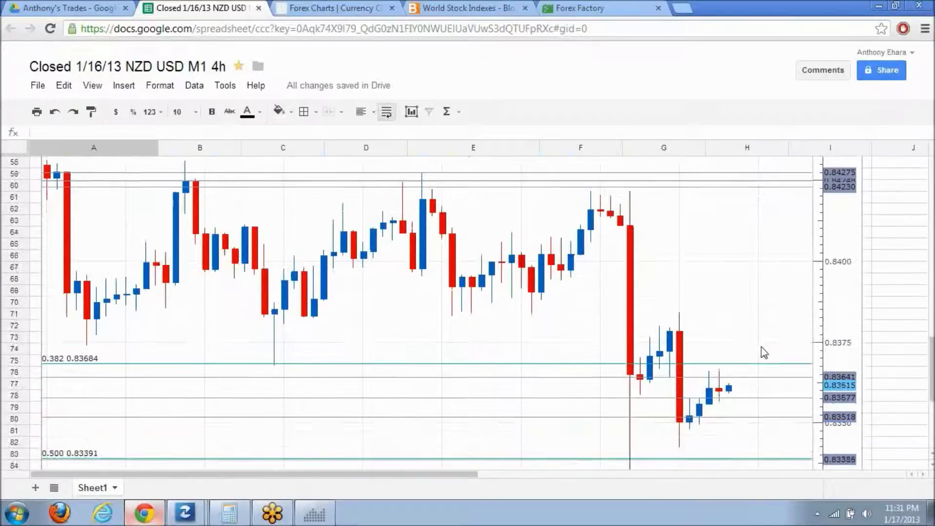
pyautogui.scroll(1, 763, 352)
pyautogui.scroll(13, 763, 353)
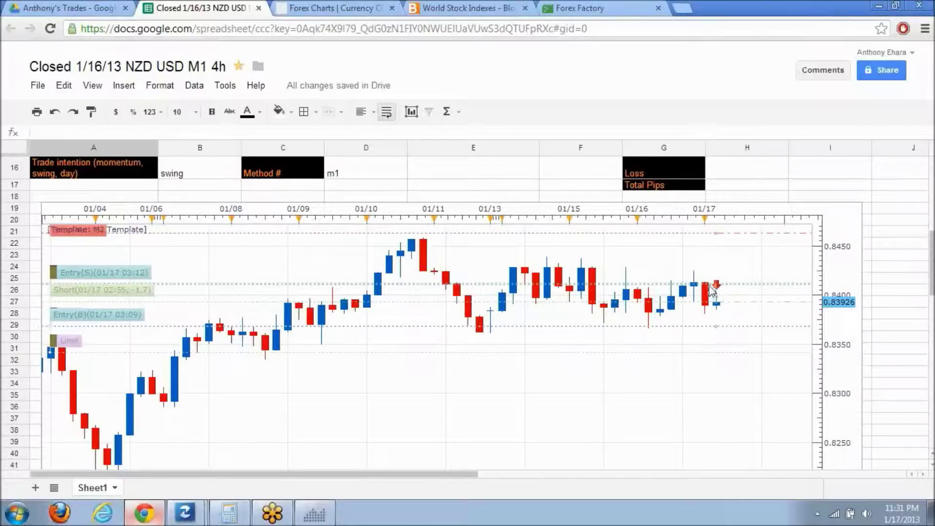
pyautogui.scroll(-5, 684, 372)
pyautogui.scroll(-4, 683, 376)
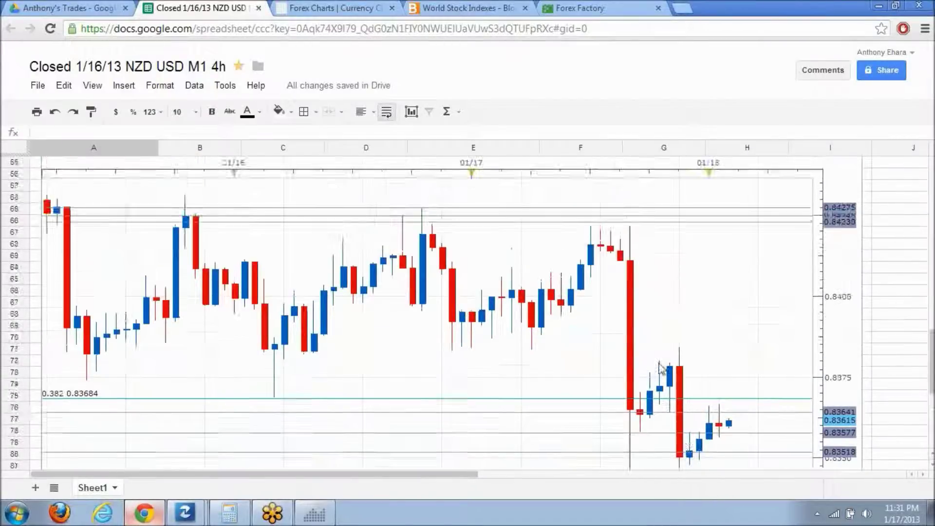
# - Examine the spreadsheet's lower NZD/USD chart around the January 17 drop, from the 0.84275 resistance to the 0.382 and 0.500 Fibonacci levels
pyautogui.scroll(1, 453, 307)
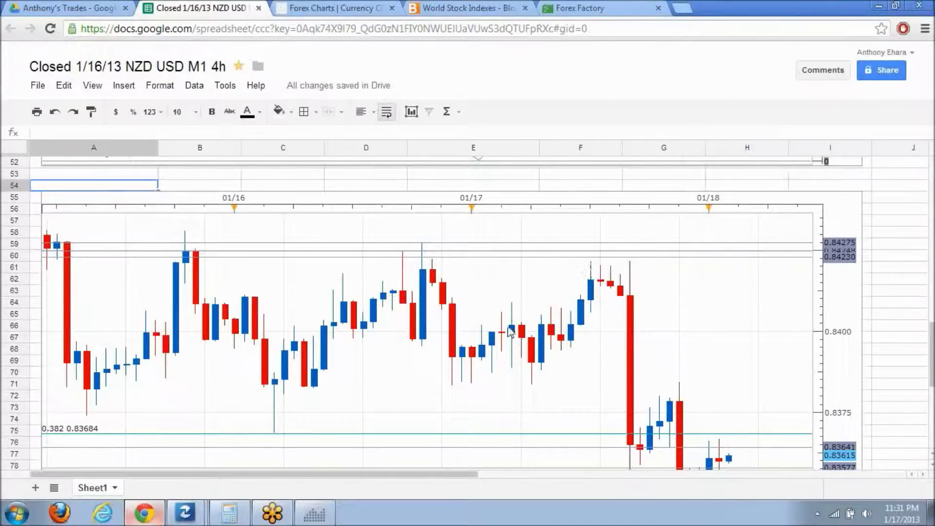
pyautogui.scroll(-3, 580, 382)
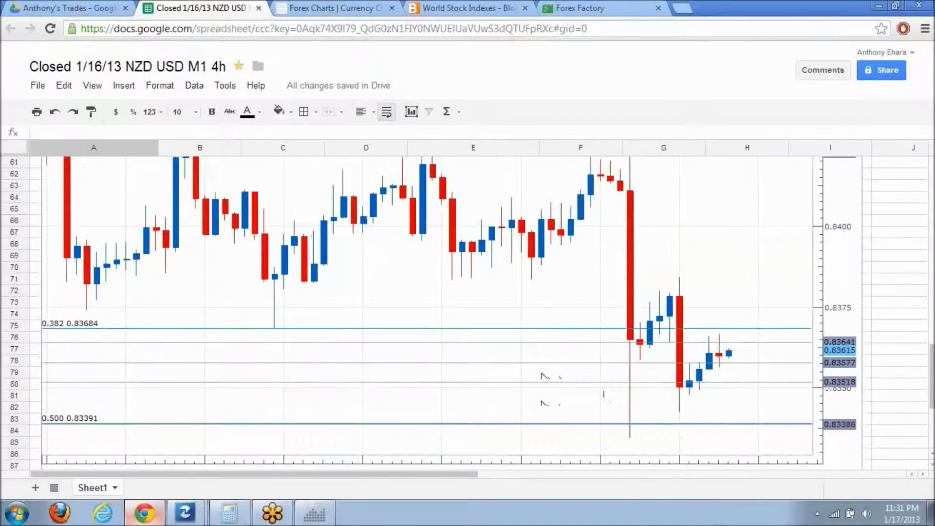
pyautogui.scroll(-2, 541, 376)
pyautogui.scroll(1, 602, 405)
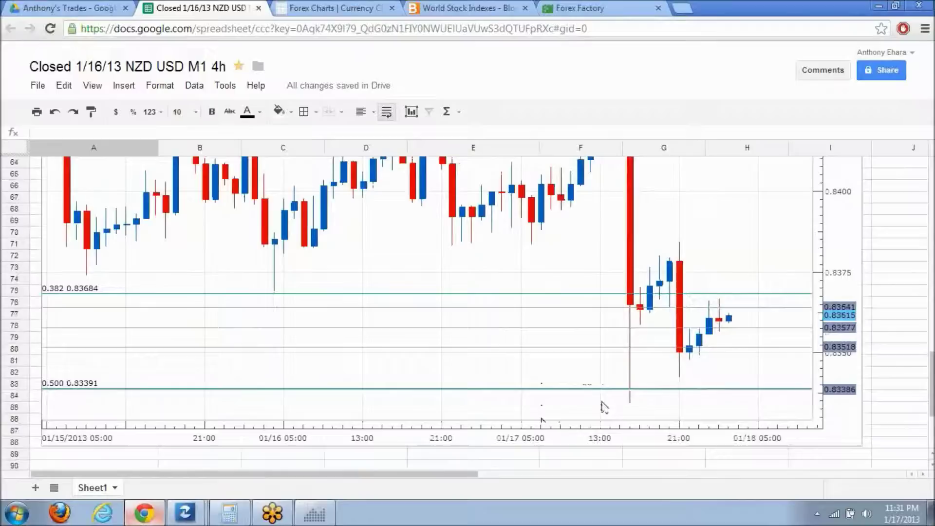
pyautogui.scroll(2, 604, 407)
pyautogui.scroll(3, 604, 407)
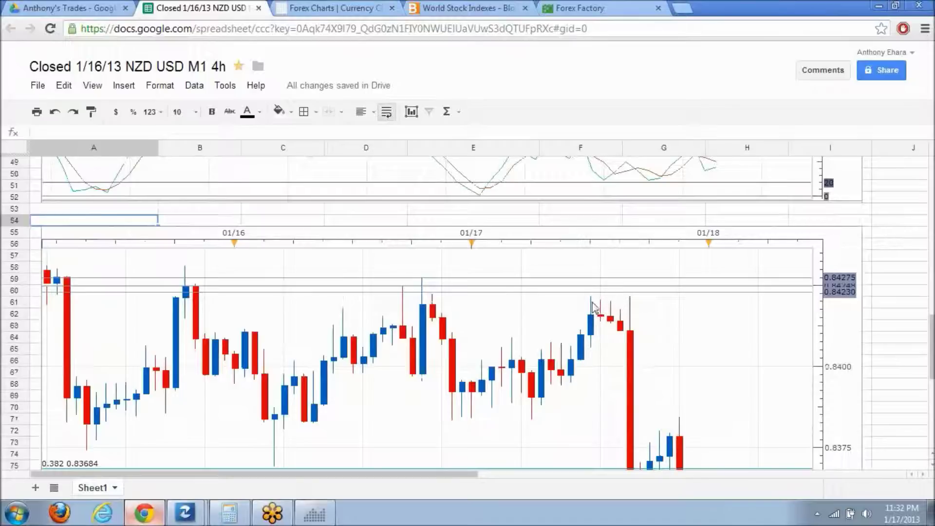
pyautogui.scroll(-2, 647, 385)
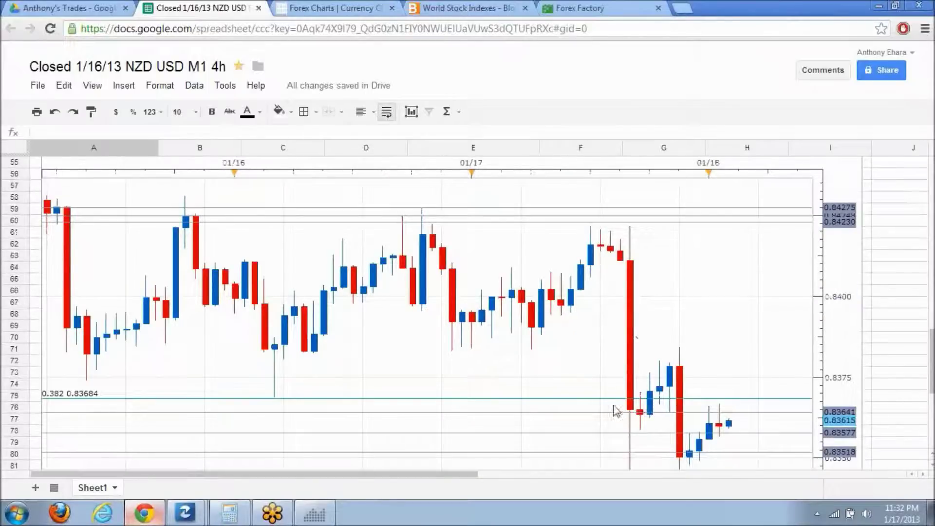
pyautogui.scroll(-4, 647, 404)
pyautogui.scroll(-1, 632, 388)
pyautogui.scroll(1, 622, 340)
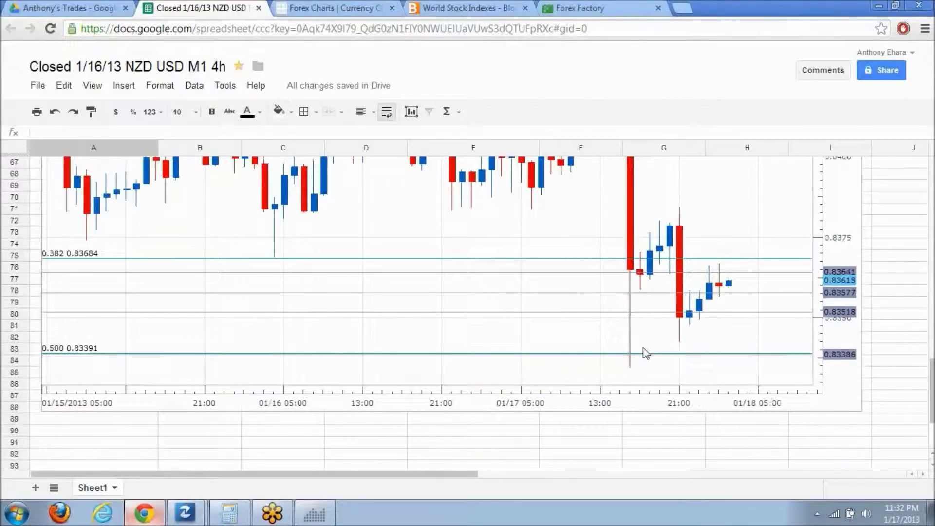
pyautogui.scroll(5, 648, 360)
pyautogui.moveTo(323, 519)
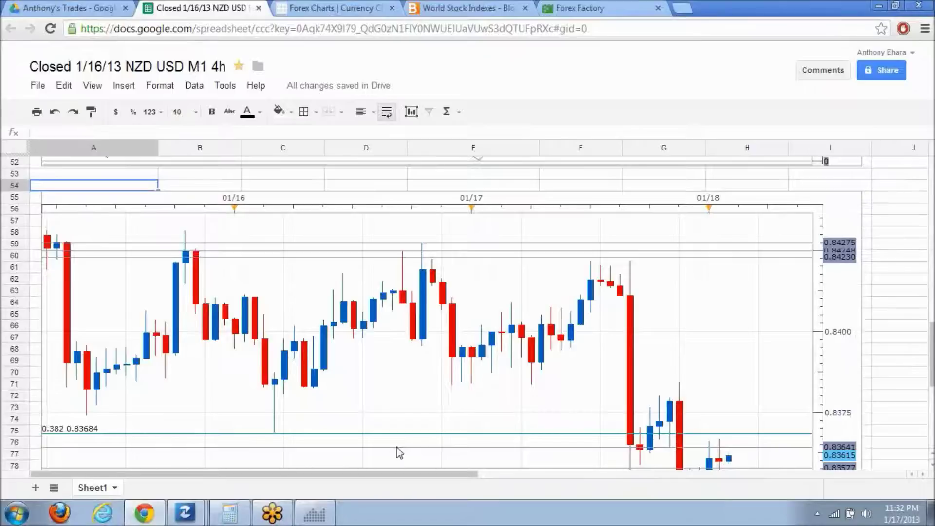
pyautogui.scroll(-3, 406, 452)
pyautogui.scroll(-1, 409, 453)
pyautogui.scroll(3, 424, 450)
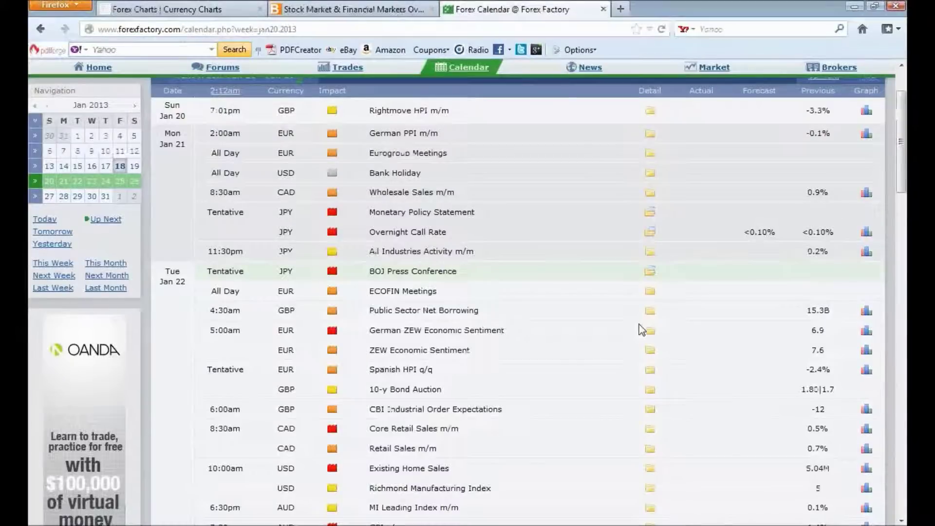
# - Show the Forex Factory calendar for the week of January 13, 2013 and review its events, including Friday, January 18
pyautogui.click(34, 169)
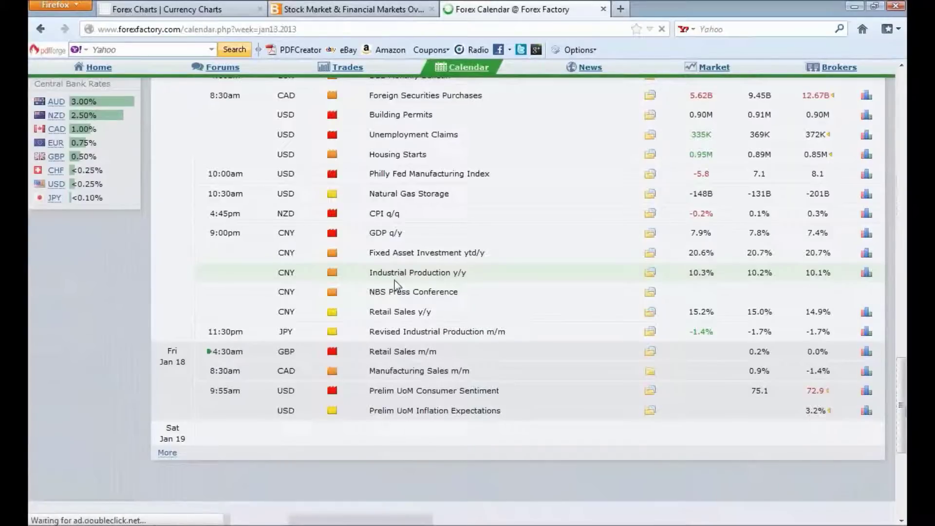
pyautogui.scroll(-3, 213, 244)
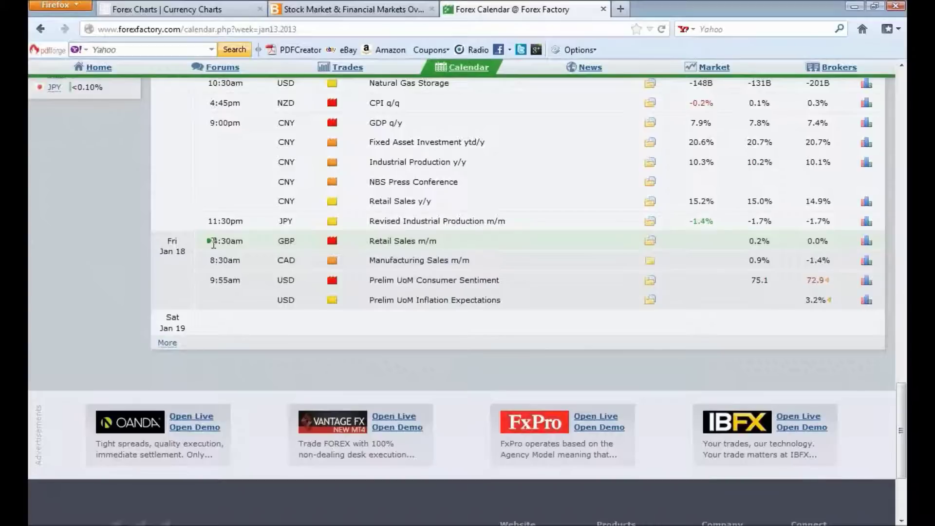
pyautogui.scroll(15, 213, 245)
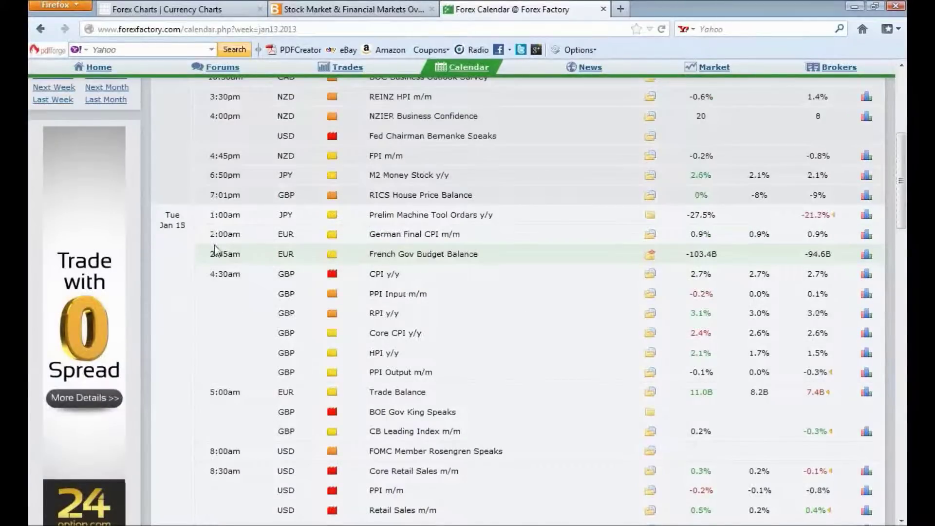
# - Check the Europe and U.S. market snapshots and the World Markets futures on the Bloomberg page
pyautogui.hotkey('ctrl', 'shift', 'Tab')
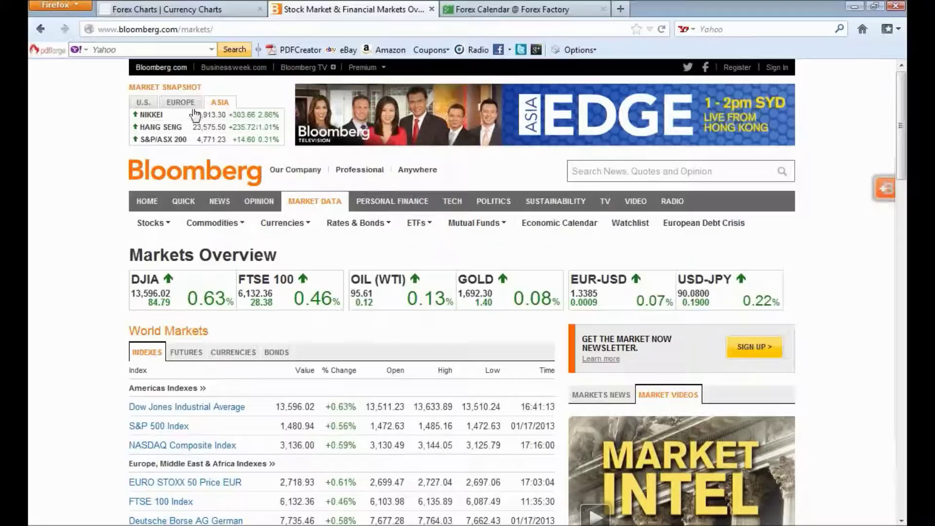
pyautogui.click(181, 104)
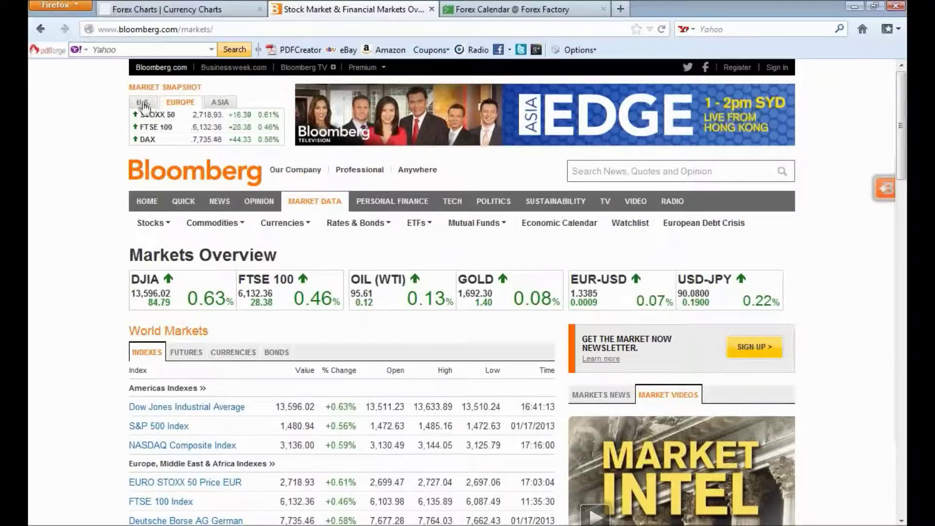
pyautogui.click(144, 103)
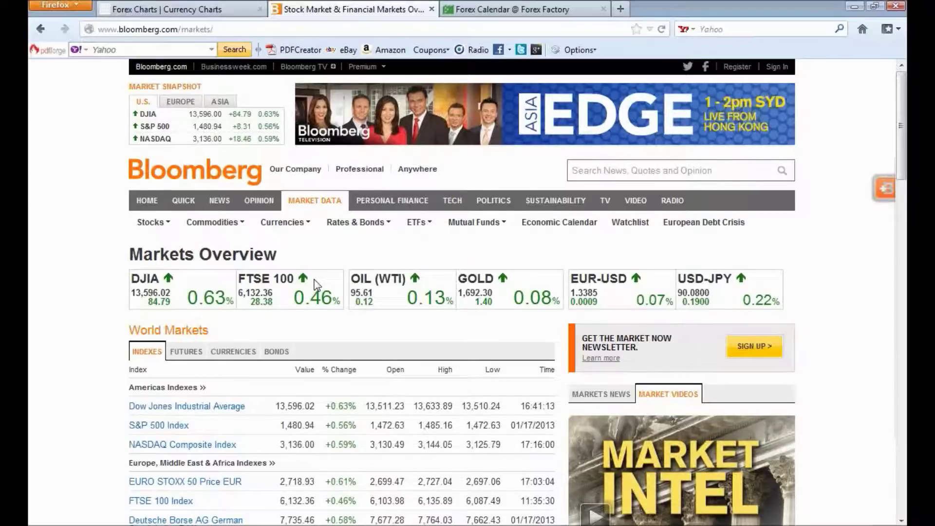
pyautogui.scroll(-5, 315, 284)
pyautogui.click(186, 195)
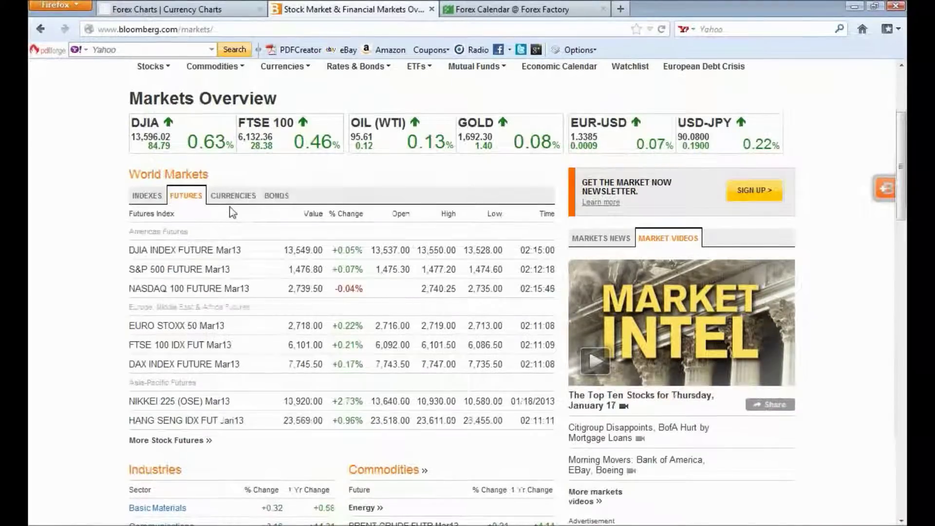
pyautogui.scroll(-3, 232, 212)
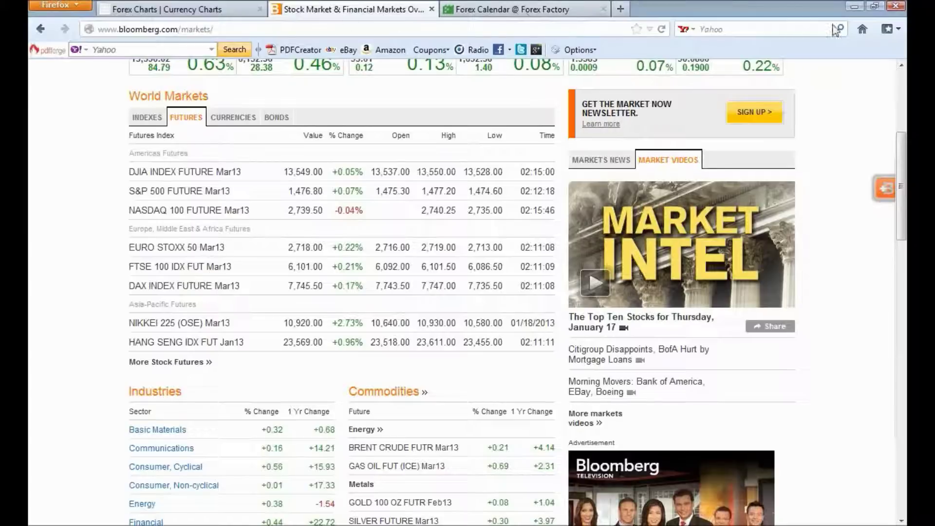
# - Switch to Marketscope's EUR/USD daily chart and examine the price action from September 2012 to January 2013
pyautogui.click(854, 6)
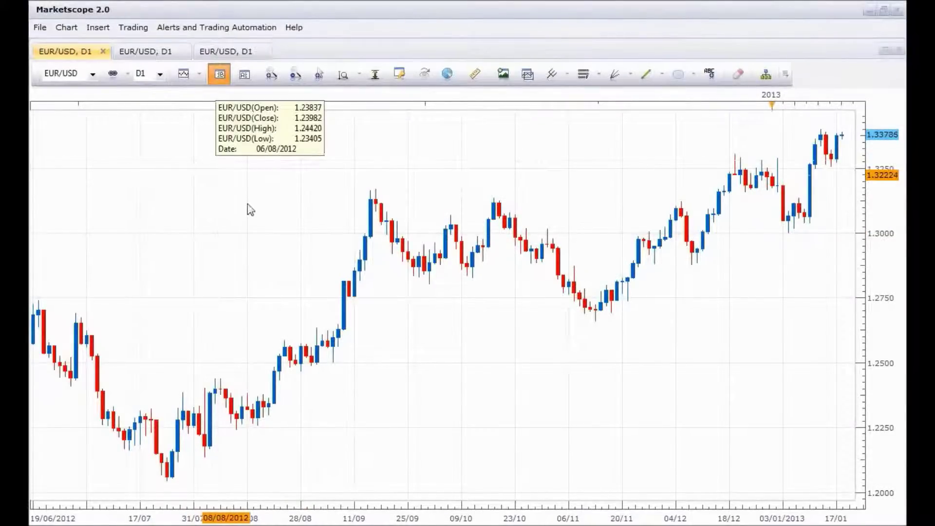
pyautogui.scroll(2, 341, 285)
pyautogui.scroll(3, 344, 282)
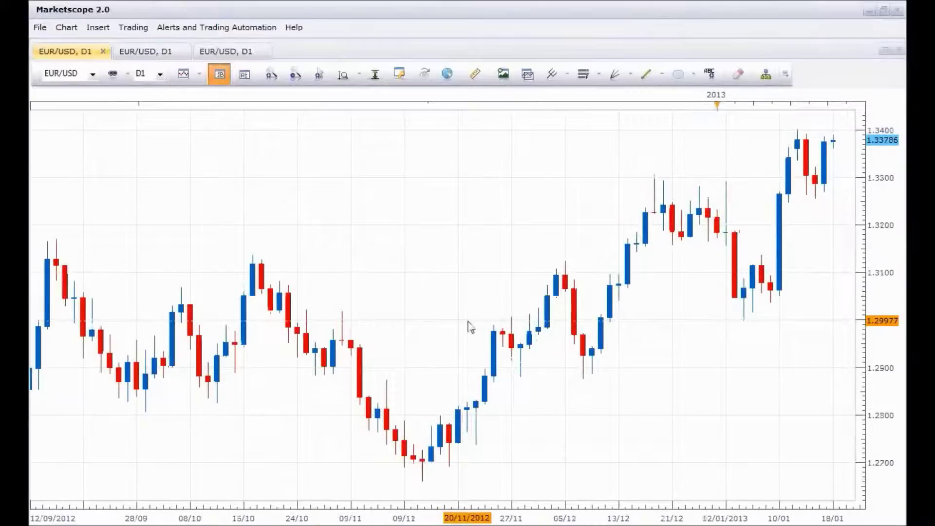
pyautogui.click(147, 52)
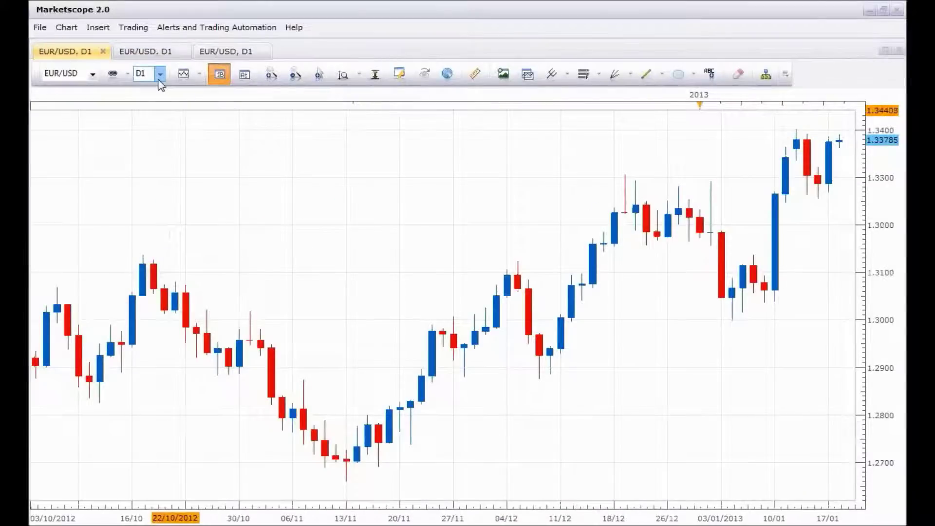
pyautogui.click(160, 74)
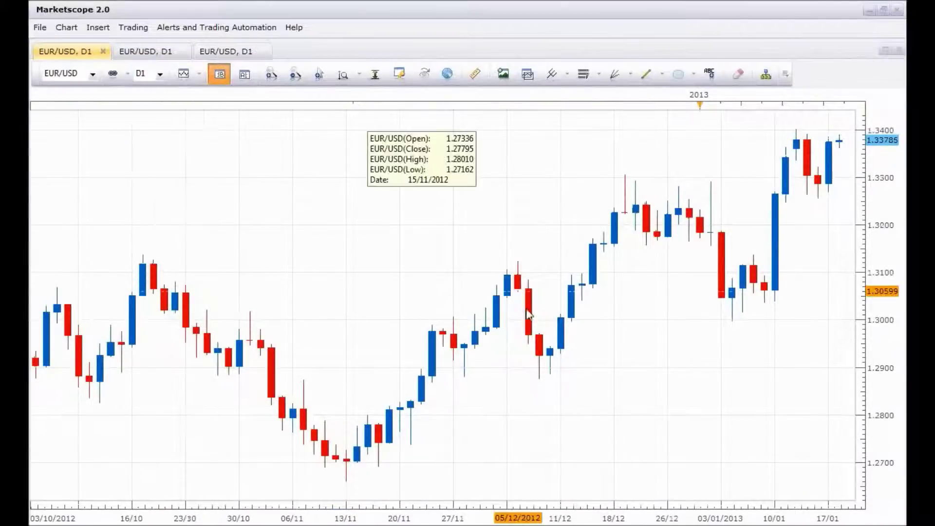
pyautogui.scroll(-3, 611, 362)
pyautogui.click(160, 74)
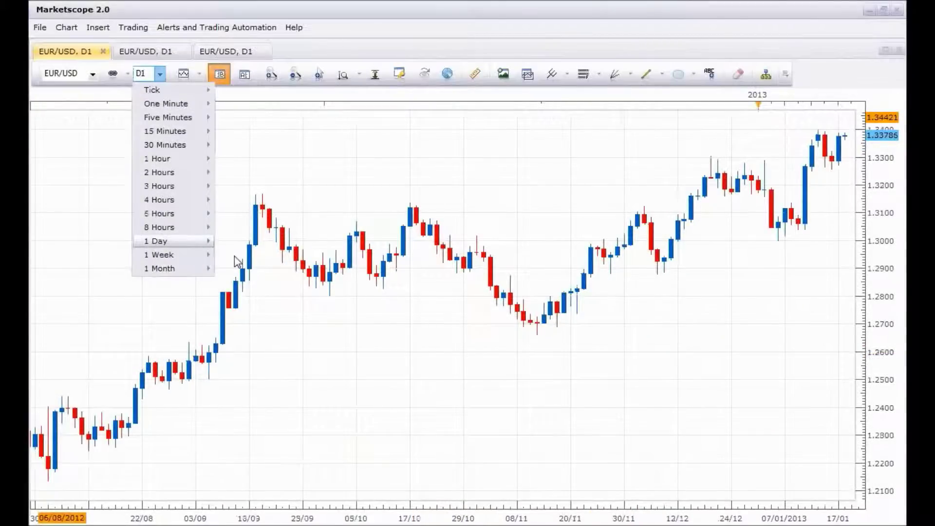
pyautogui.scroll(3, 235, 256)
# - Draw a green trend line with an extended end from the 13 November 2012 low at about 1.2658 to the 4 January 2013 low
pyautogui.click(646, 74)
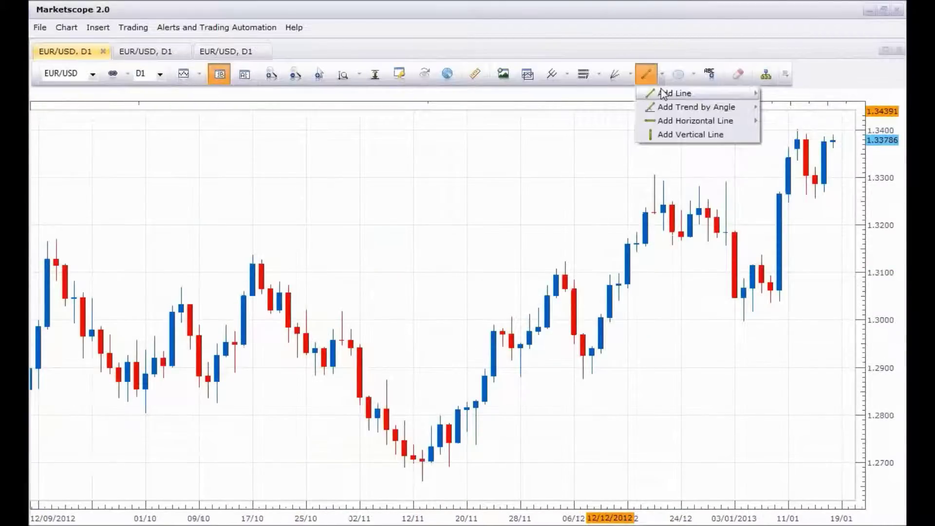
pyautogui.click(827, 123)
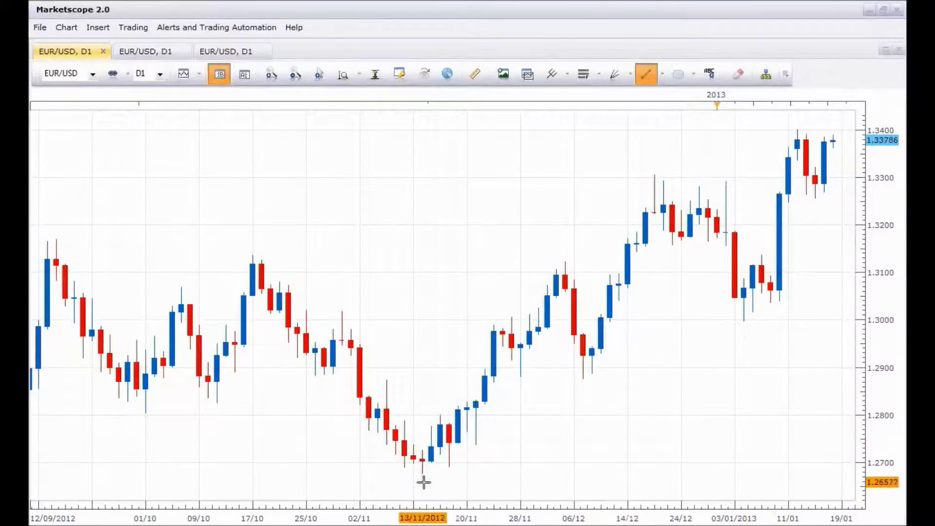
pyautogui.moveTo(424, 482); pyautogui.dragTo(744, 322)
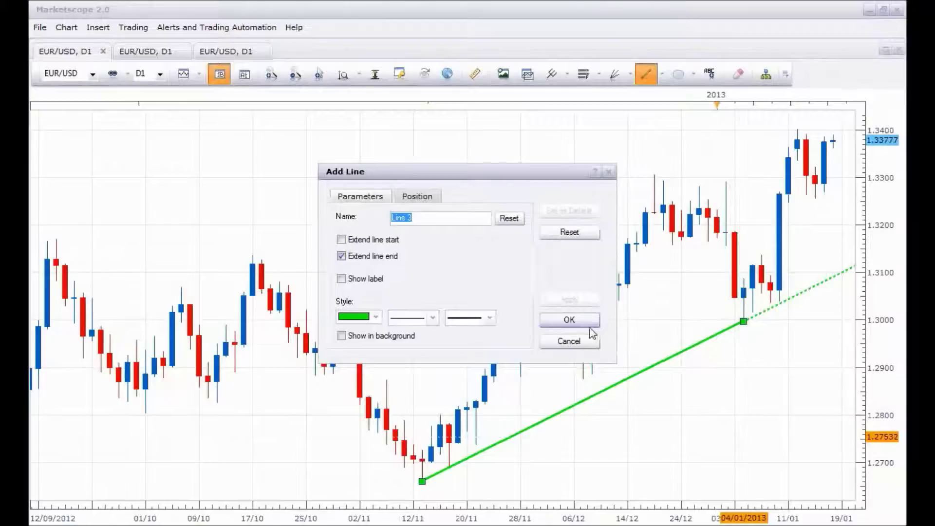
pyautogui.click(585, 322)
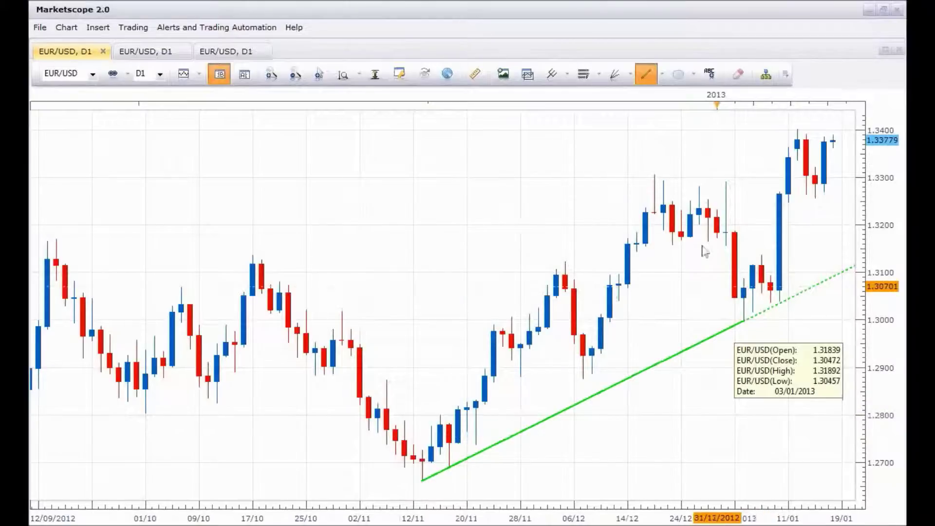
# - Mark the mid-November low, the early-December high and the 7 December low with yellow background ellipses
pyautogui.click(677, 74)
pyautogui.moveTo(424, 457); pyautogui.dragTo(448, 479)
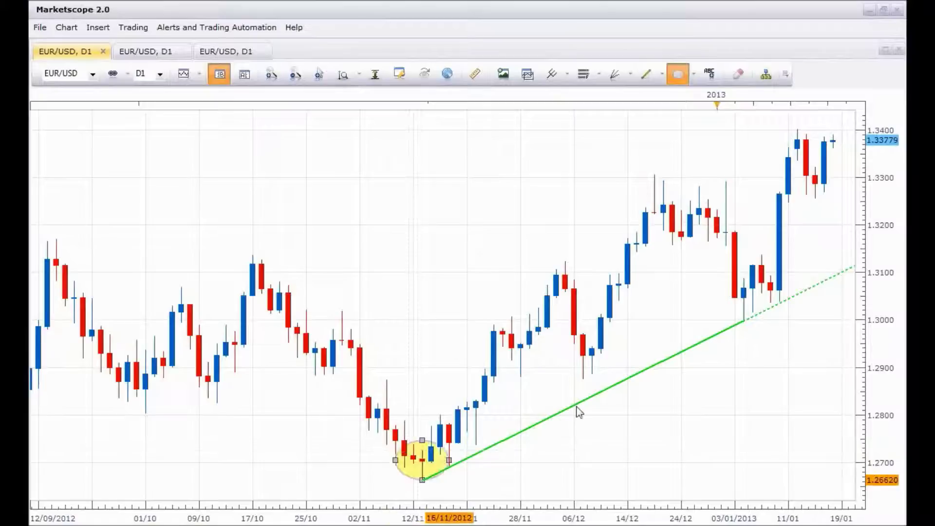
pyautogui.moveTo(548, 249); pyautogui.dragTo(582, 285)
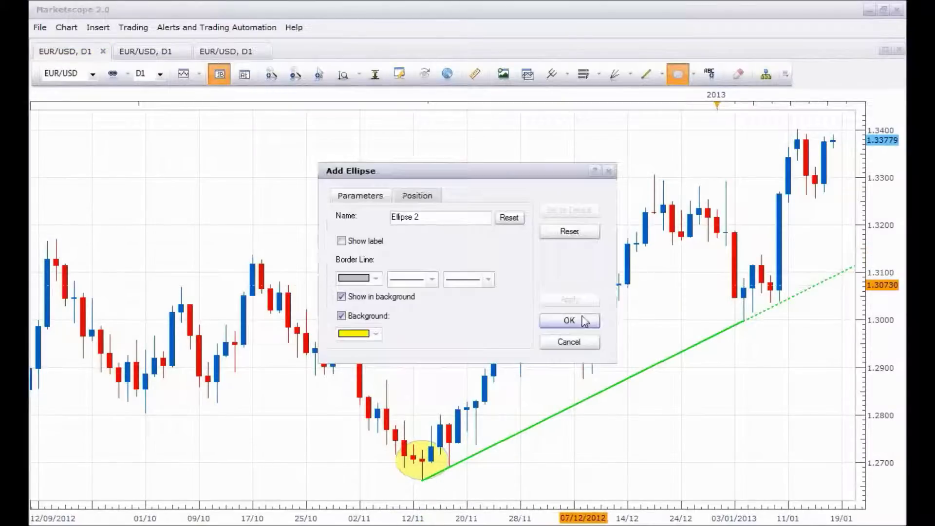
pyautogui.click(563, 321)
pyautogui.moveTo(574, 362); pyautogui.dragTo(609, 385)
pyautogui.click(569, 320)
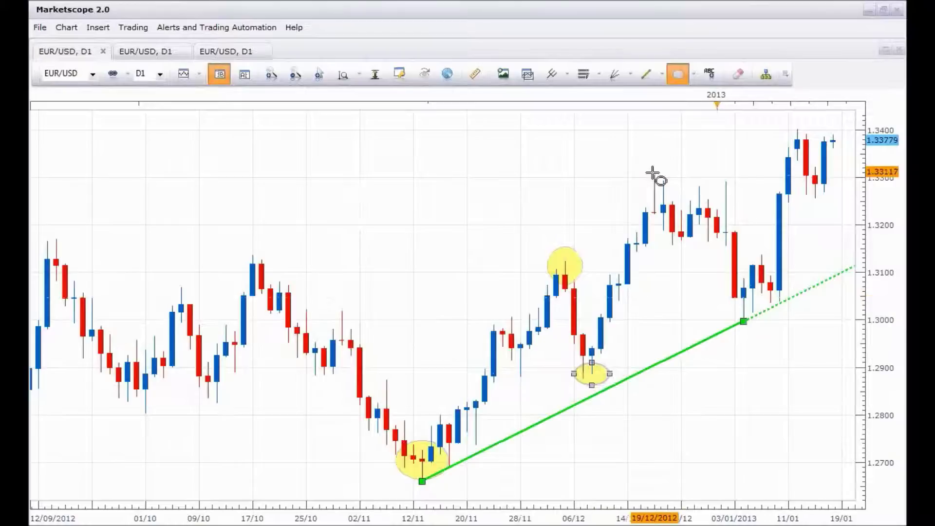
# - Mark the 19 December high, the early-January low and the mid-January high with yellow background ellipses
pyautogui.moveTo(654, 173); pyautogui.dragTo(680, 200)
pyautogui.click(589, 320)
pyautogui.moveTo(734, 297); pyautogui.dragTo(770, 322)
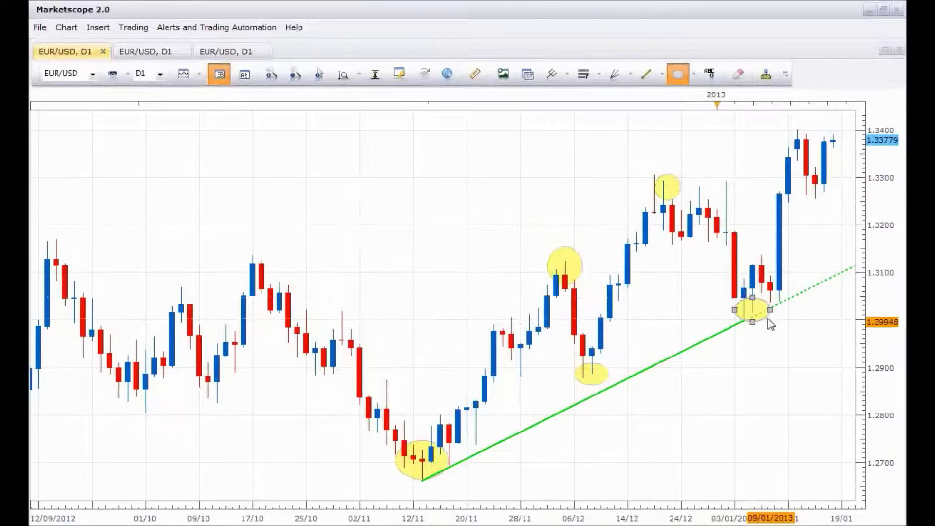
pyautogui.click(574, 321)
pyautogui.moveTo(787, 124); pyautogui.dragTo(814, 154)
pyautogui.click(586, 321)
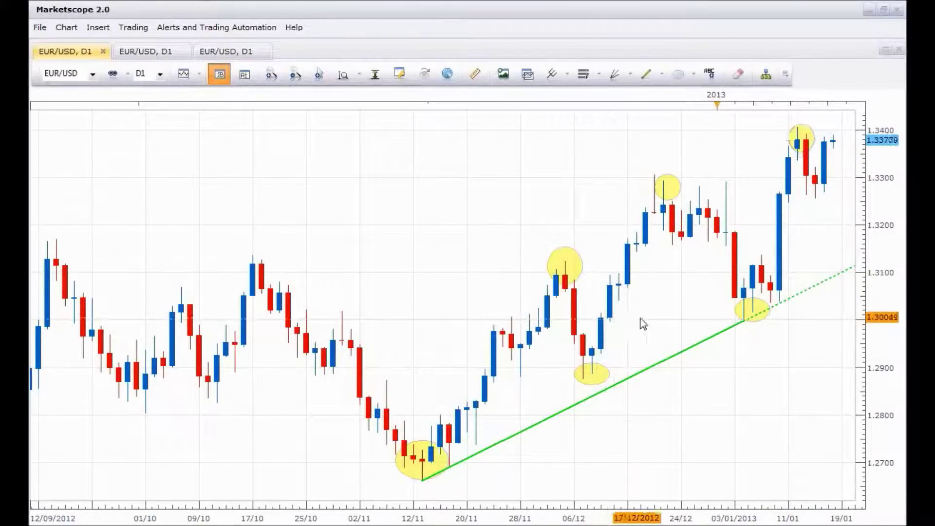
# - Add a Fibonacci retracement from the 4 January 2013 low near 1.3000 to the mid-January high near 1.3400
pyautogui.click(598, 75)
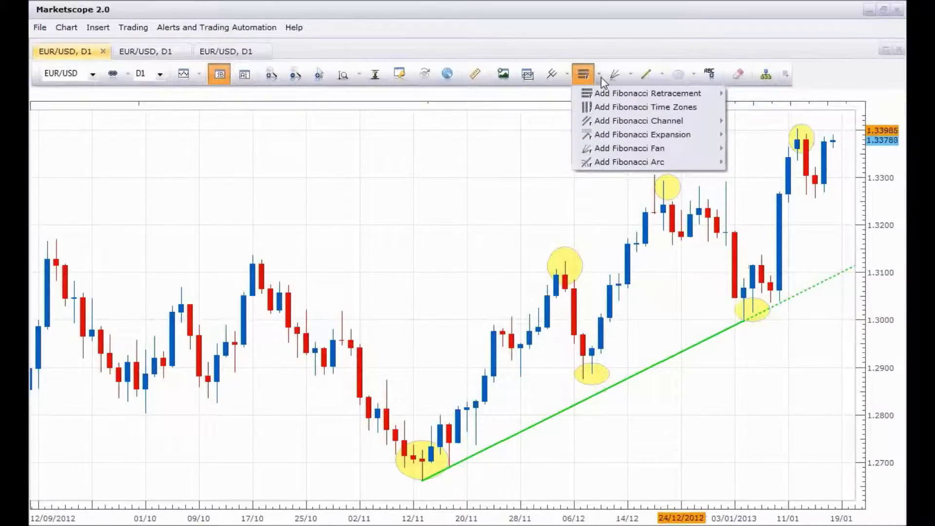
pyautogui.moveTo(612, 96)
pyautogui.click(752, 122)
pyautogui.moveTo(743, 321); pyautogui.dragTo(796, 128)
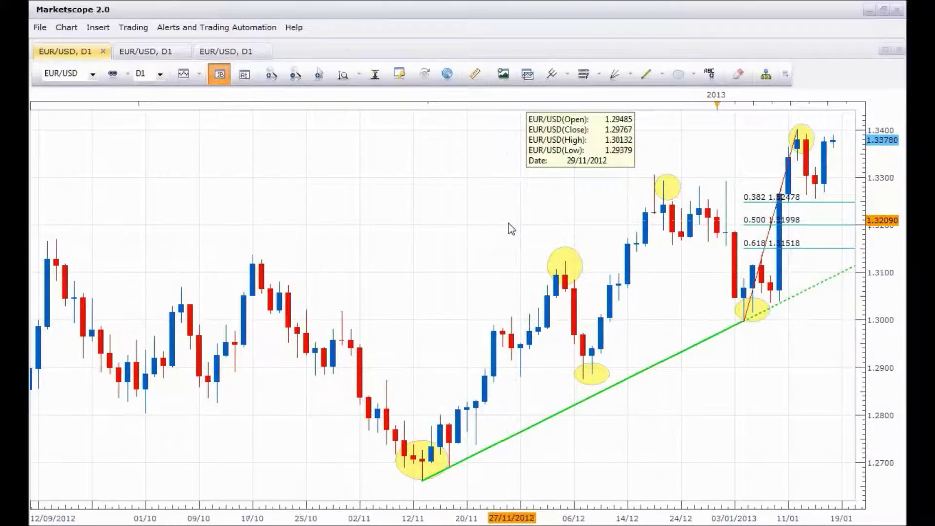
# - Change the EUR/USD chart's timeframe to 4 Hours
pyautogui.scroll(1, 506, 204)
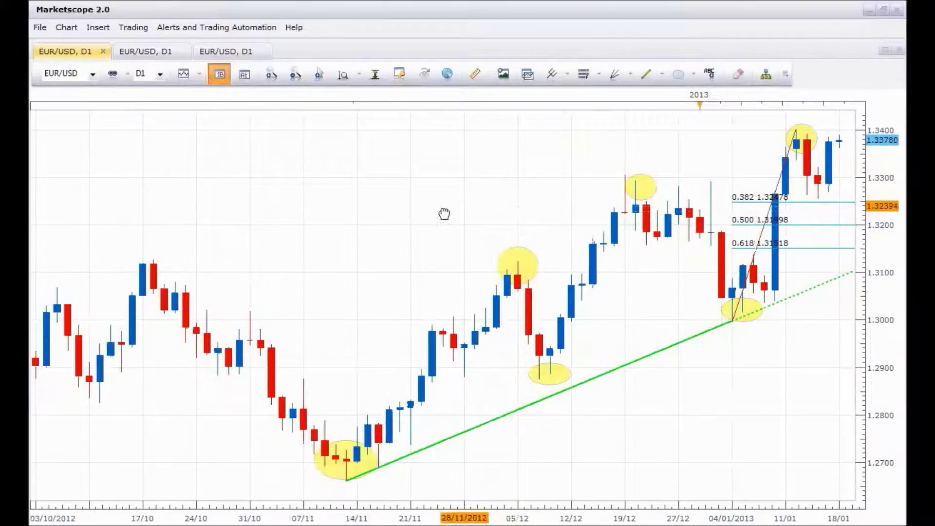
pyautogui.scroll(-3, 444, 214)
pyautogui.click(160, 74)
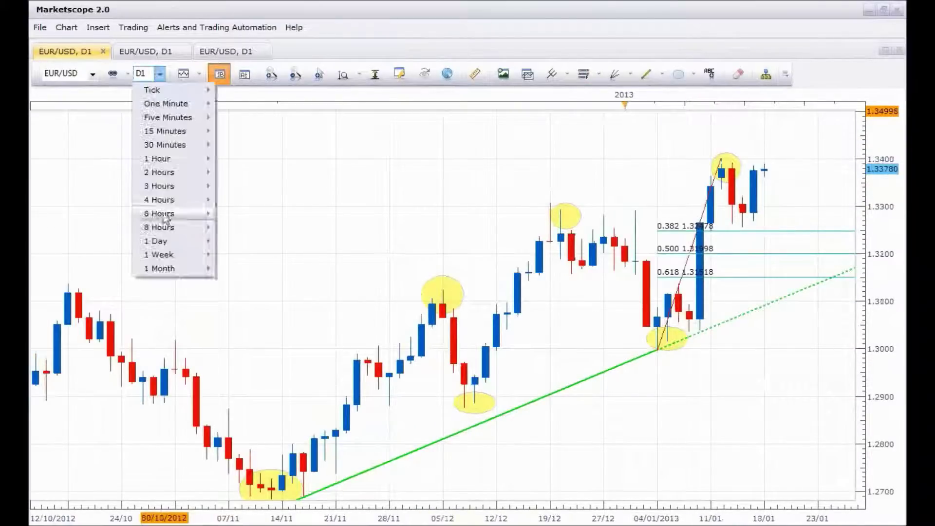
pyautogui.click(164, 204)
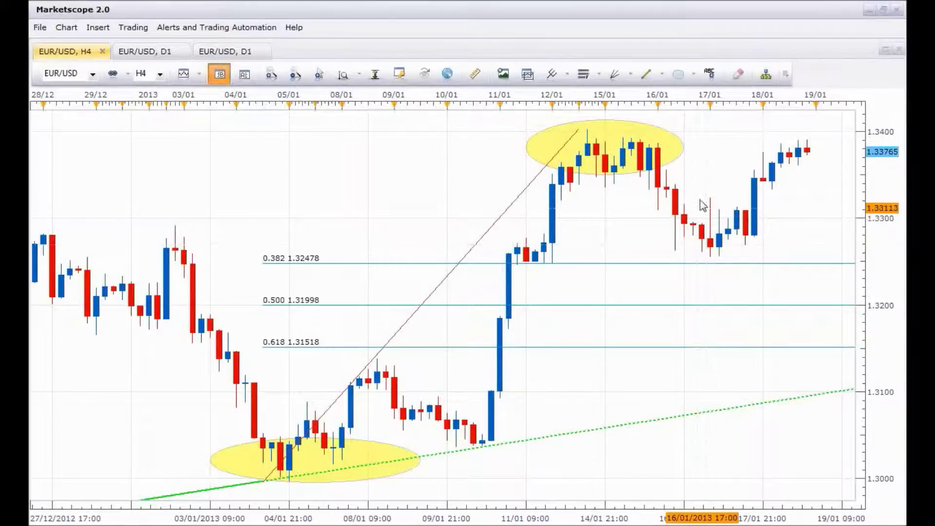
# - Add a small yellow ellipse around the 16–17 January low, just above the 0.382 Fibonacci level
pyautogui.click(677, 73)
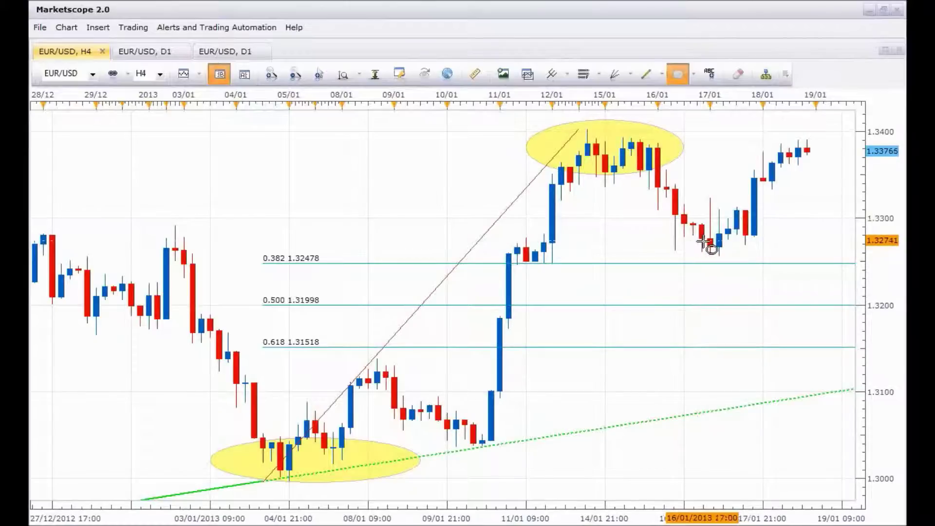
pyautogui.moveTo(692, 225); pyautogui.dragTo(719, 257)
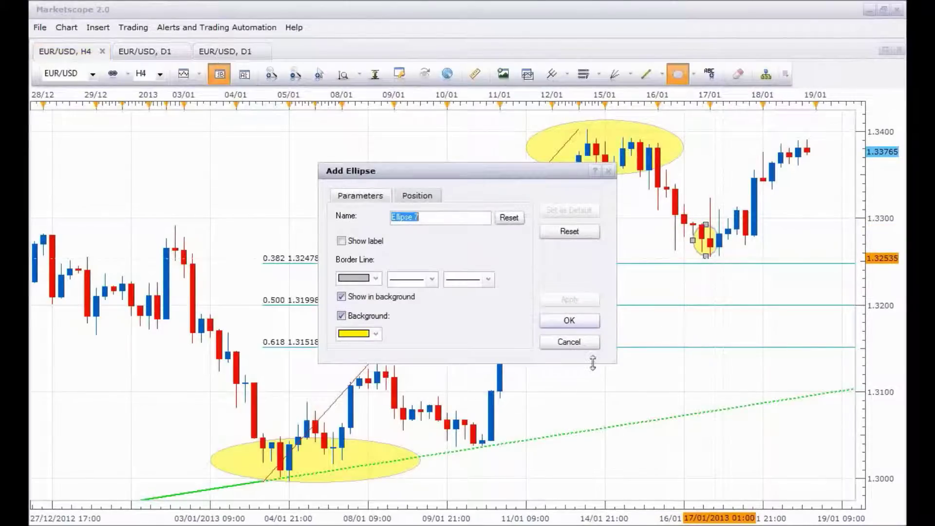
pyautogui.click(570, 324)
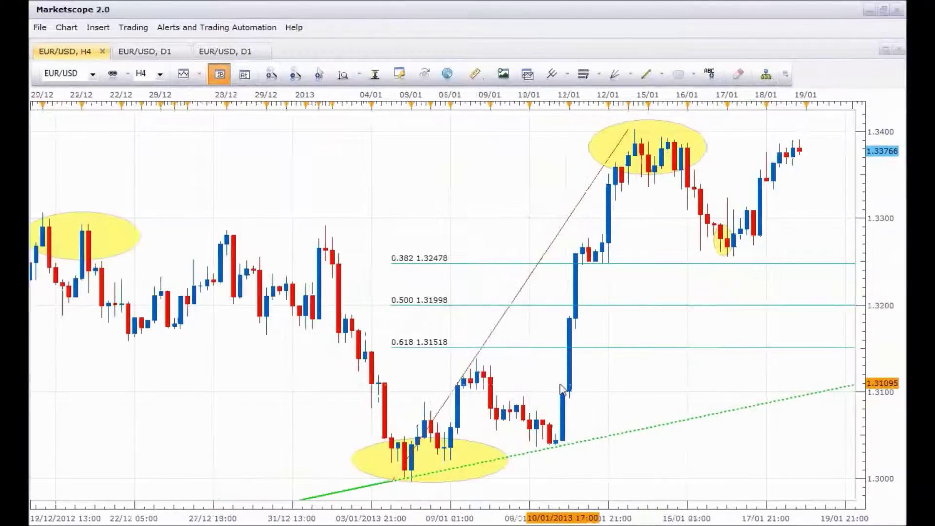
# - Add a horizontal line at 1.31647 along the late-December lows, just above the 0.618 Fibonacci level
pyautogui.scroll(2, 565, 385)
pyautogui.scroll(-2, 565, 384)
pyautogui.click(661, 74)
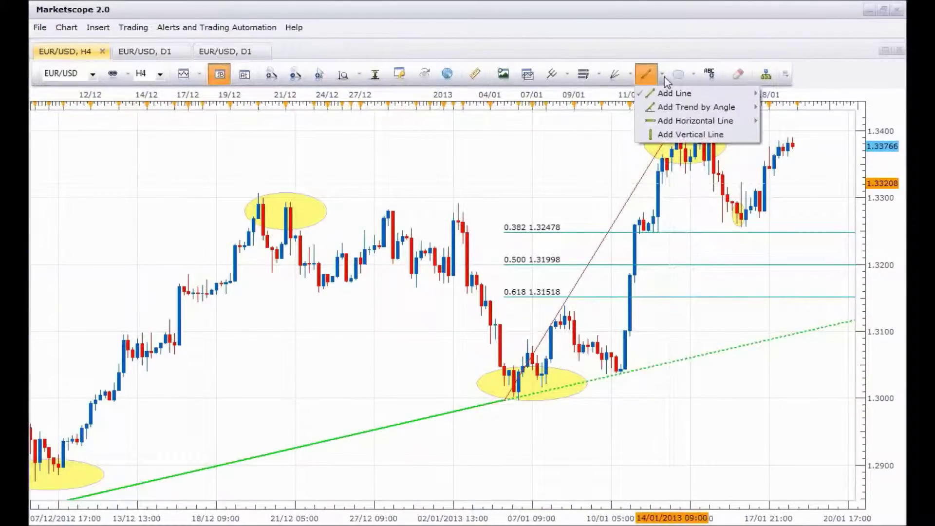
pyautogui.click(685, 122)
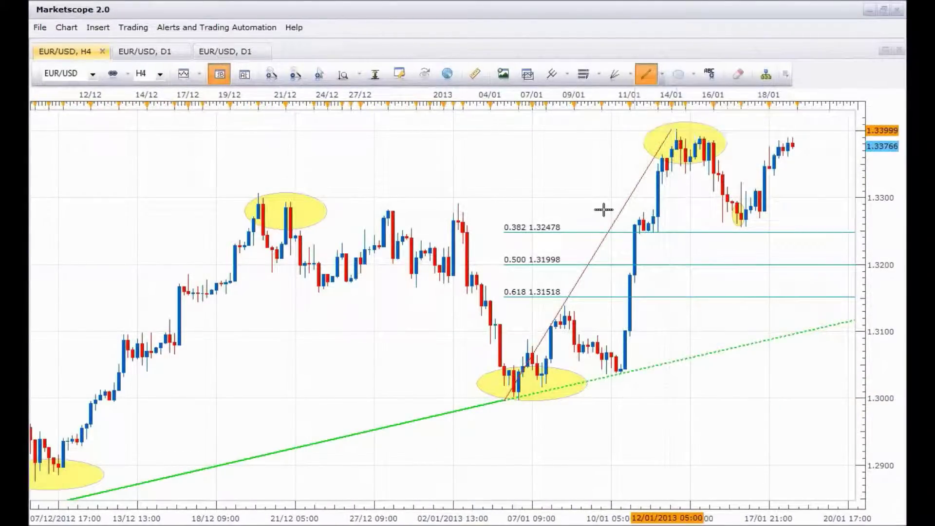
pyautogui.click(374, 288)
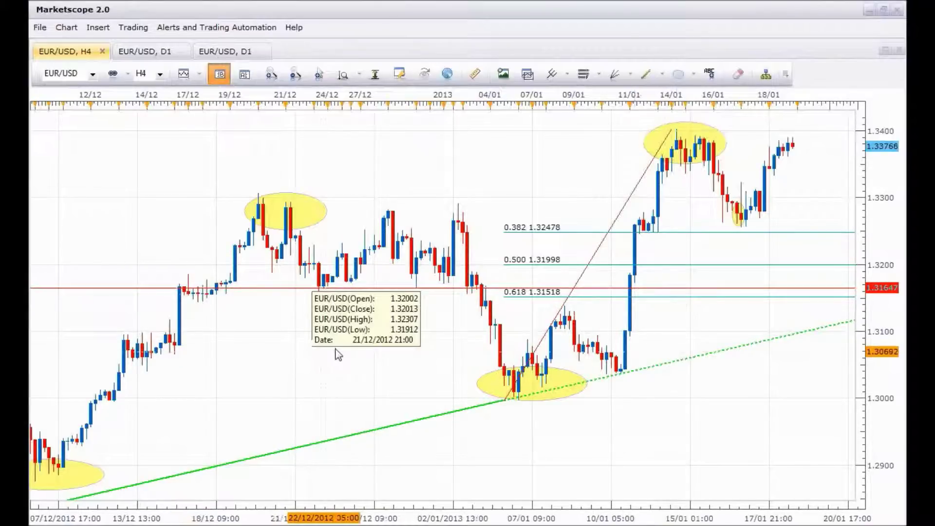
# - Add a second horizontal line at 1.33857 across the mid-January highs and leave the line tool
pyautogui.scroll(2, 763, 420)
pyautogui.scroll(1, 729, 395)
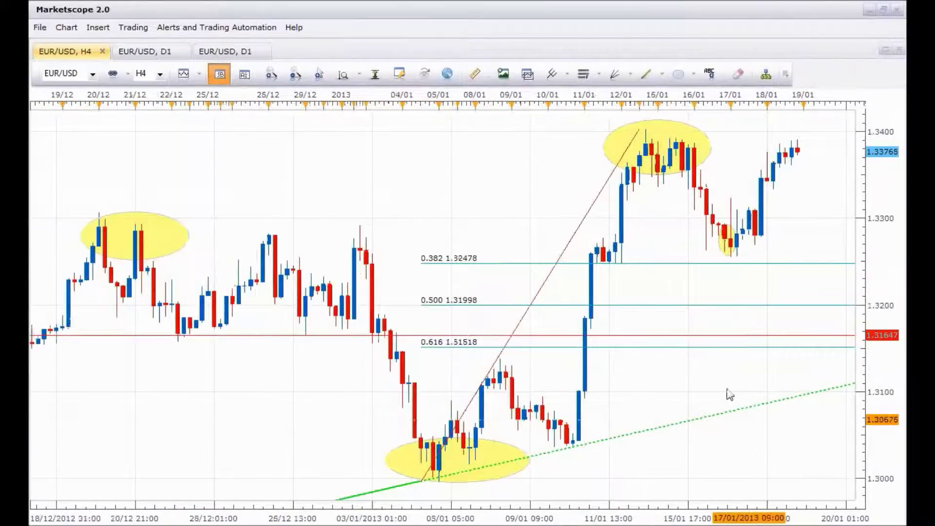
pyautogui.click(661, 74)
pyautogui.click(672, 121)
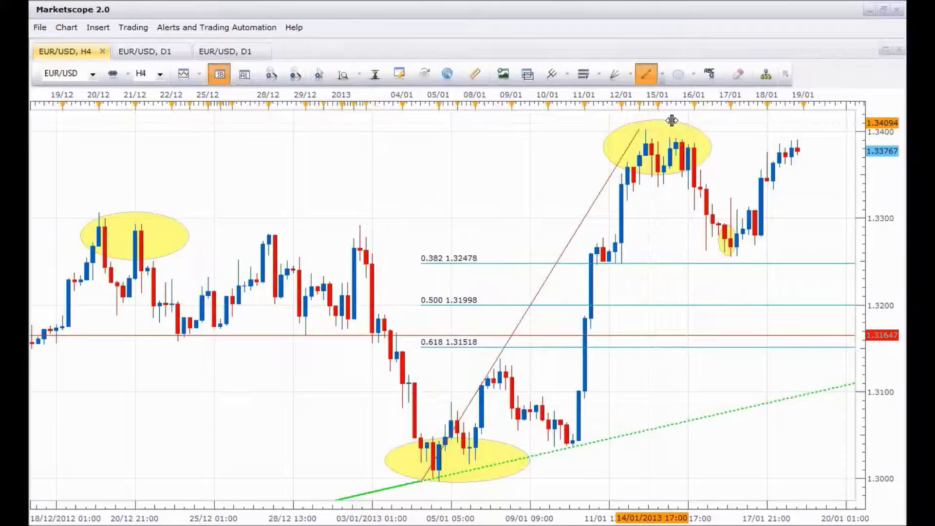
pyautogui.click(691, 143)
pyautogui.click(346, 223)
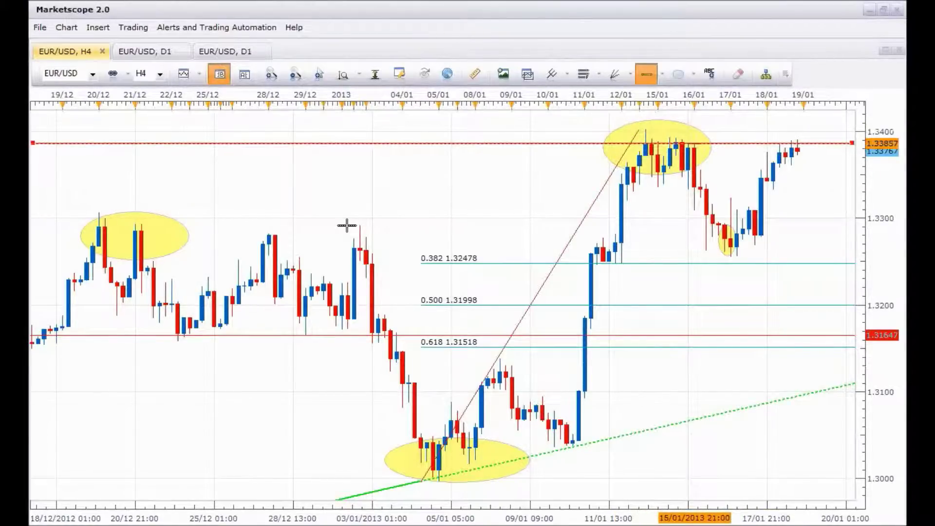
pyautogui.press('Escape')
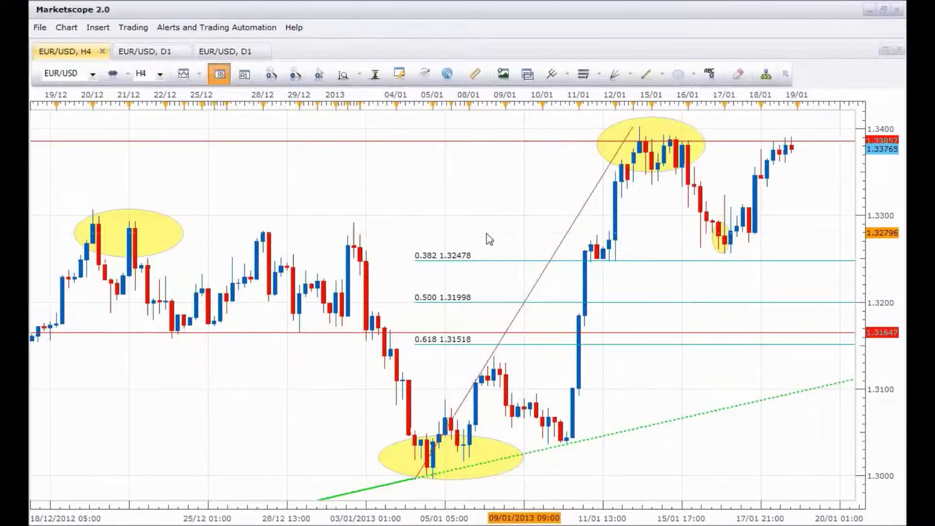
# - Review the marked highs and lows on the 4-hour chart, and set its timeframe back to 1 Day
pyautogui.click(655, 77)
pyautogui.moveTo(438, 202)
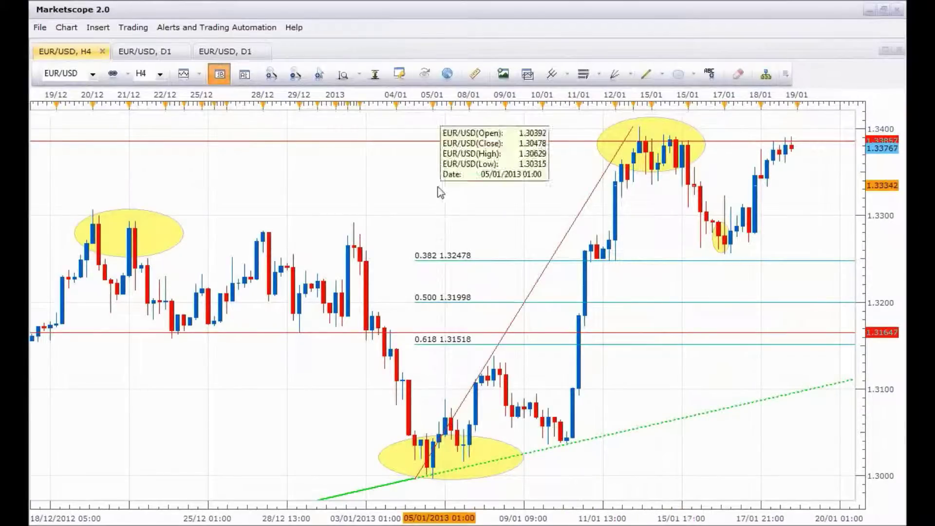
pyautogui.scroll(3, 438, 202)
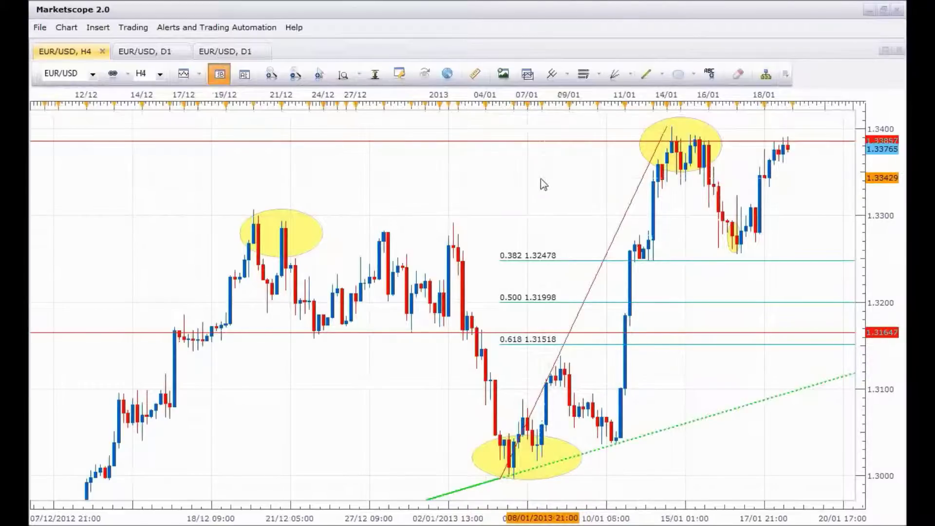
pyautogui.scroll(-2, 538, 183)
pyautogui.scroll(2, 482, 227)
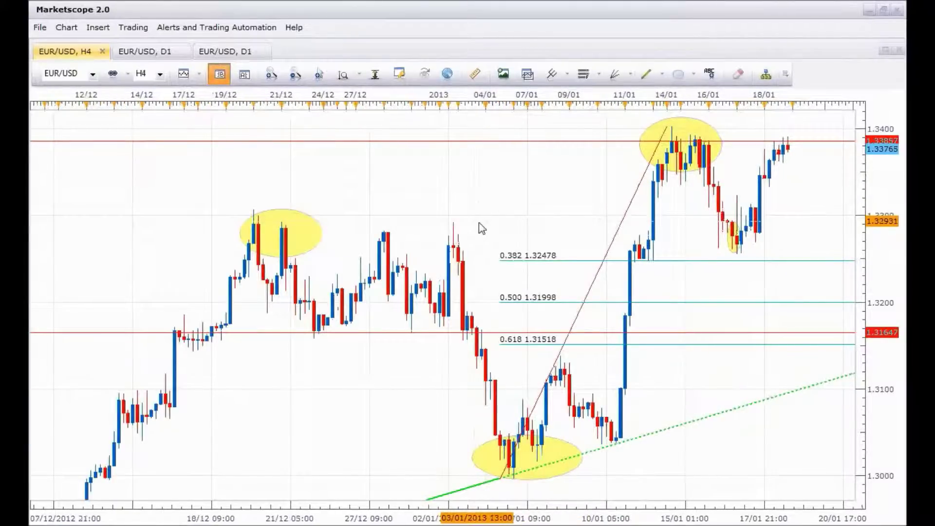
pyautogui.scroll(2, 478, 224)
pyautogui.scroll(1, 460, 222)
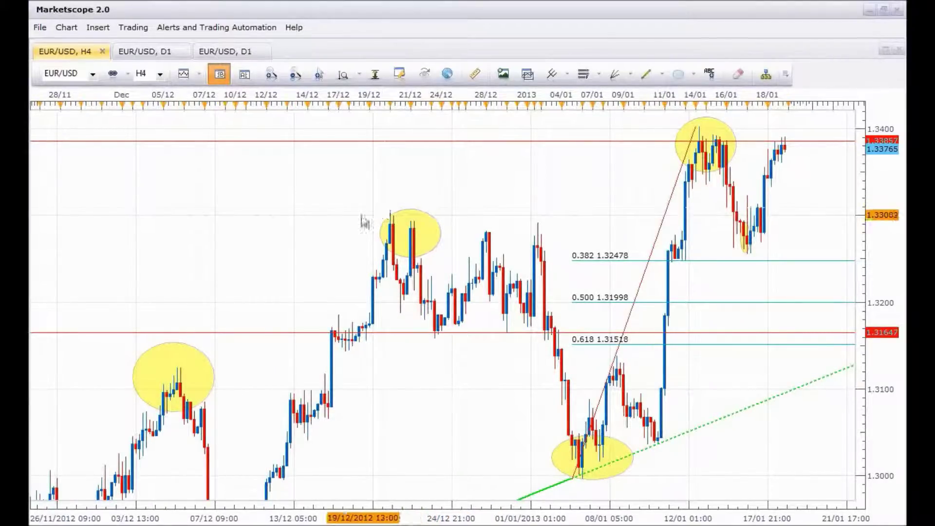
pyautogui.click(160, 75)
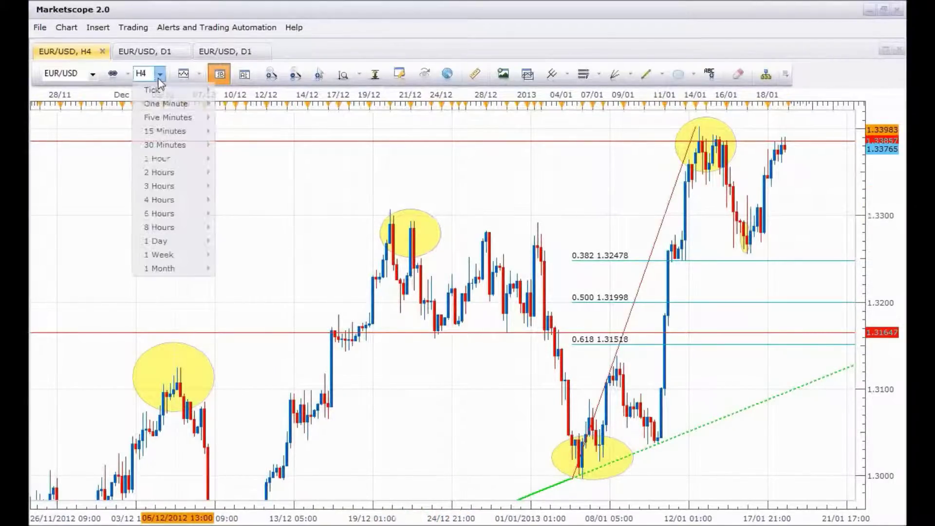
pyautogui.click(159, 245)
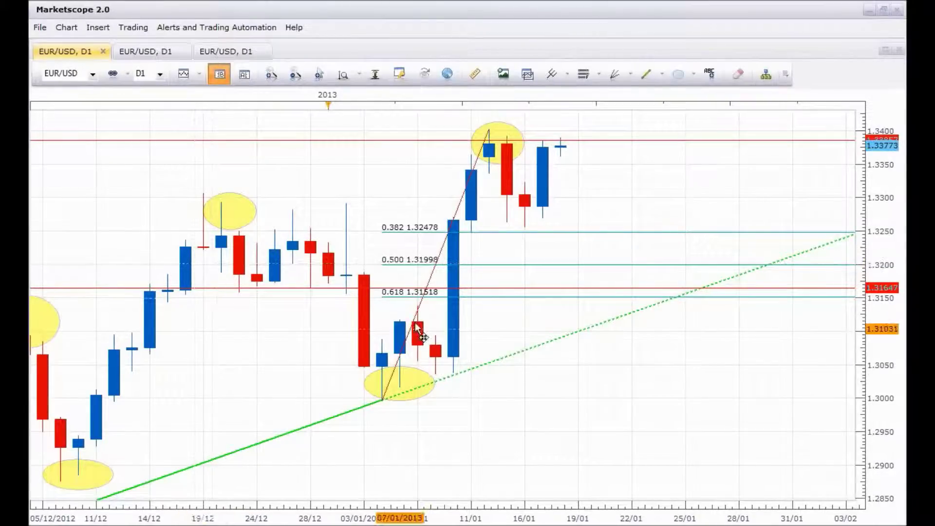
# - Examine the EUR/USD daily chart's marked swing highs and lows back to August 2012, along the green trend line
pyautogui.scroll(-3, 419, 323)
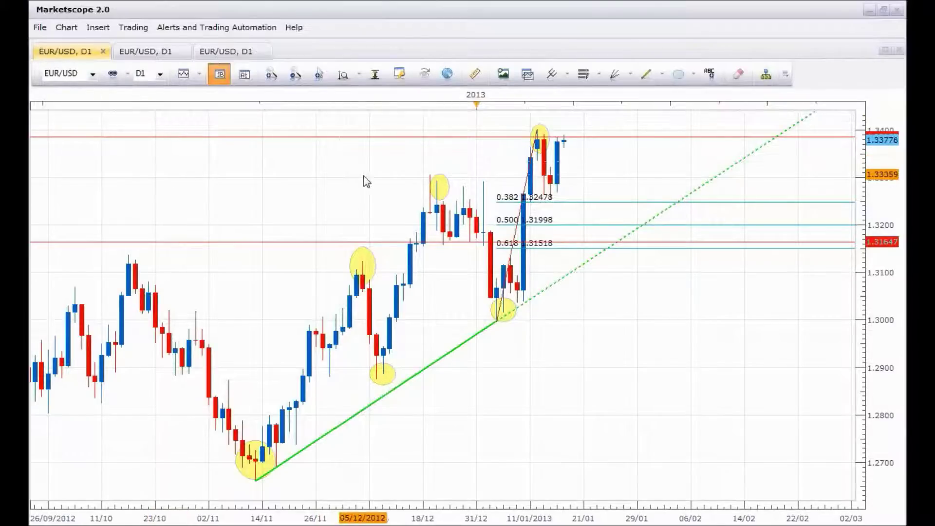
pyautogui.moveTo(263, 171)
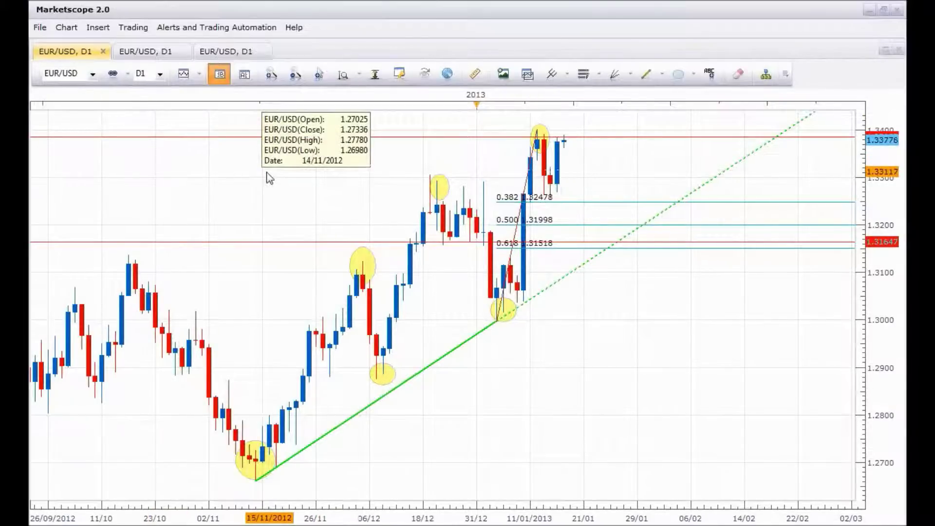
pyautogui.scroll(-3, 270, 180)
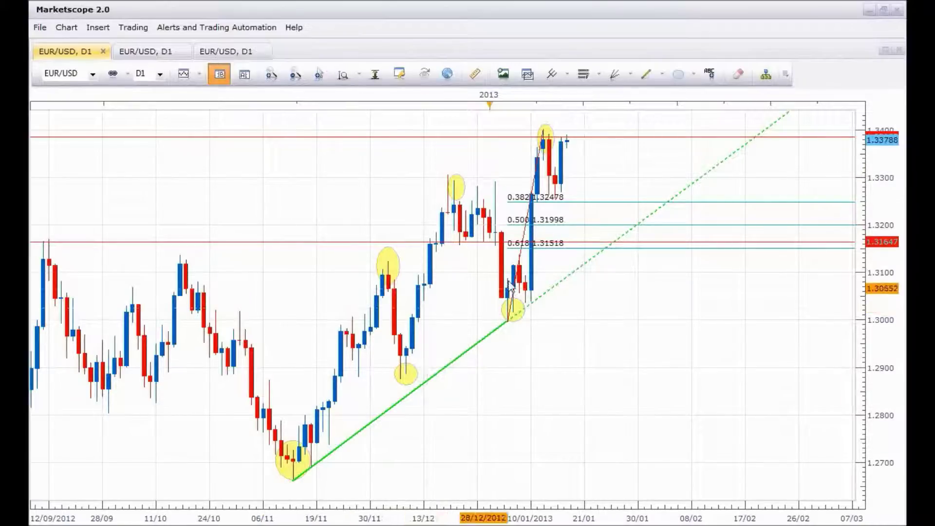
pyautogui.click(160, 74)
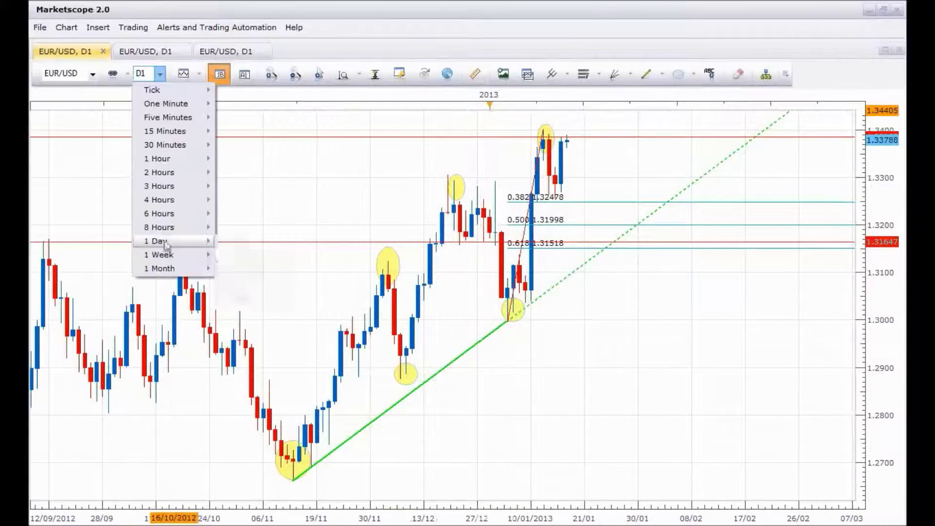
pyautogui.click(252, 262)
pyautogui.scroll(3, 253, 261)
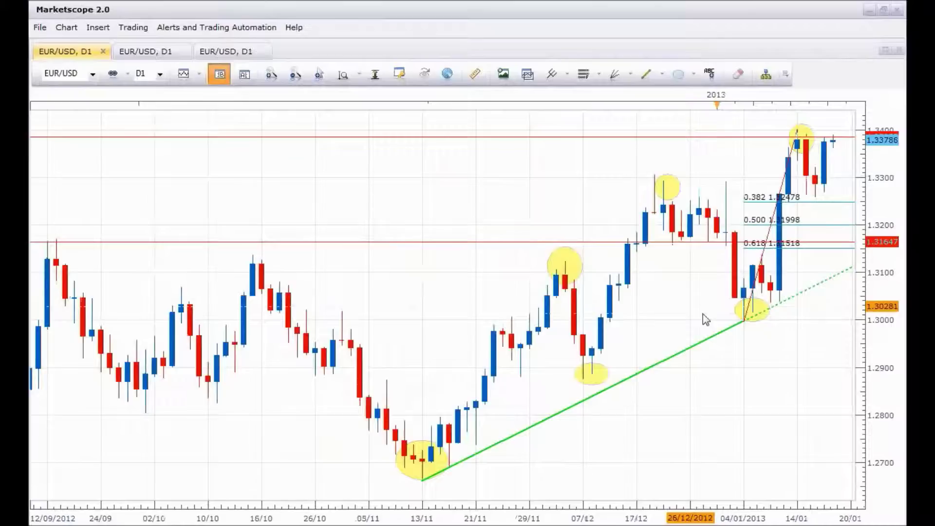
pyautogui.scroll(-3, 593, 356)
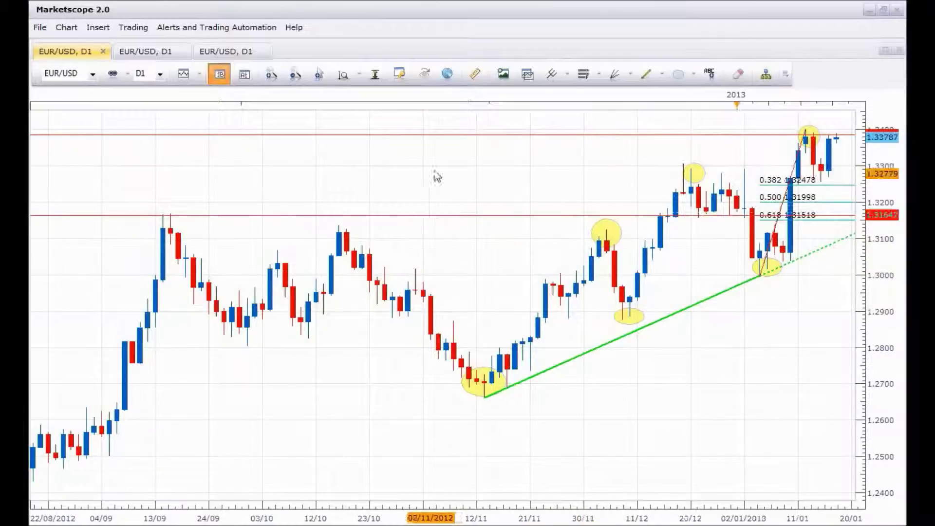
pyautogui.moveTo(409, 175); pyautogui.dragTo(358, 188)
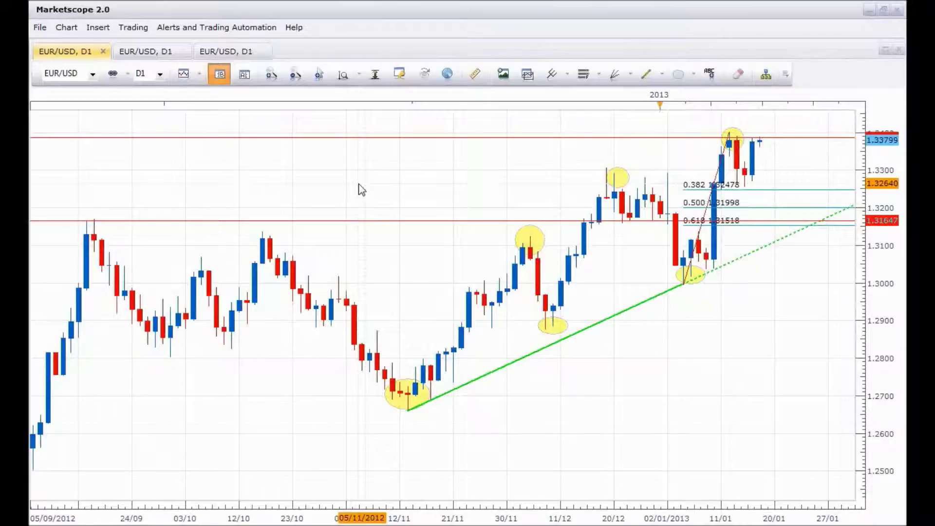
# - On the 4-hour chart, add a horizontal line at 1.32804 across the late-December highs, and return the timeframe to 1 Day
pyautogui.click(160, 74)
pyautogui.click(172, 200)
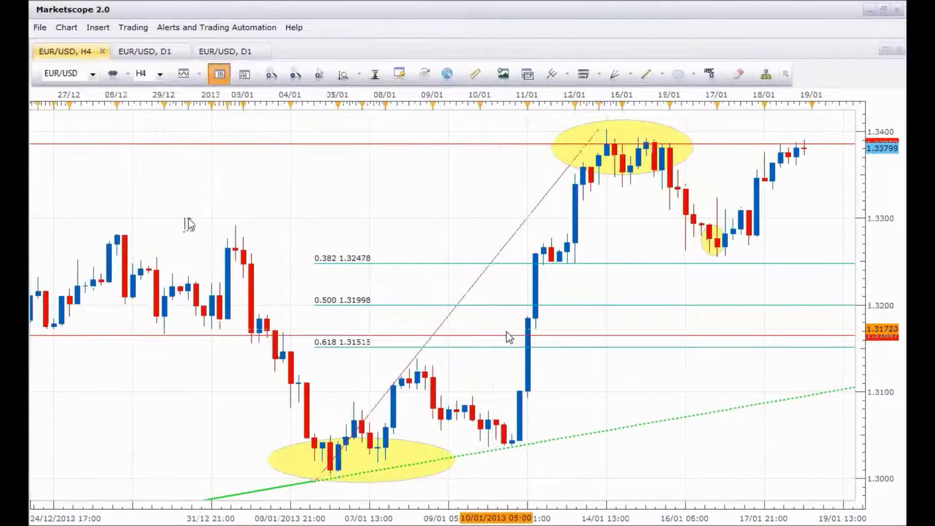
pyautogui.click(645, 74)
pyautogui.click(675, 122)
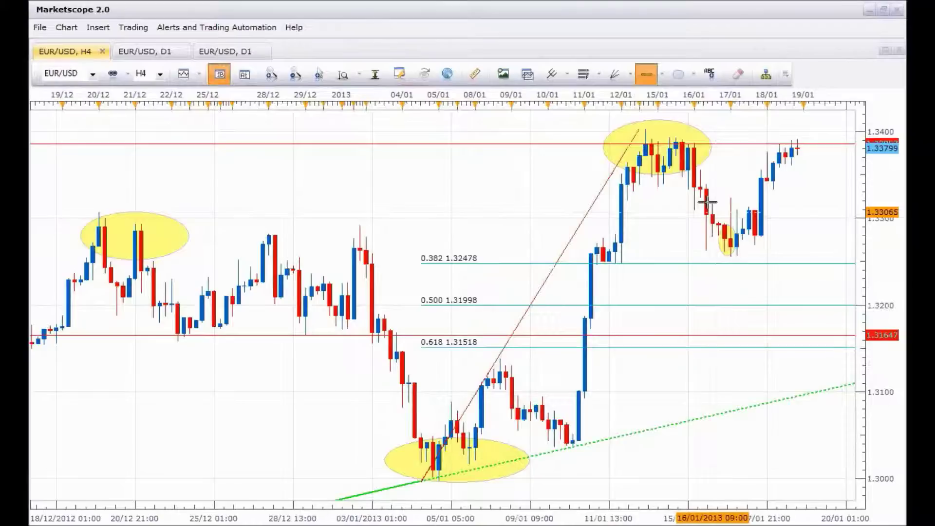
pyautogui.click(721, 235)
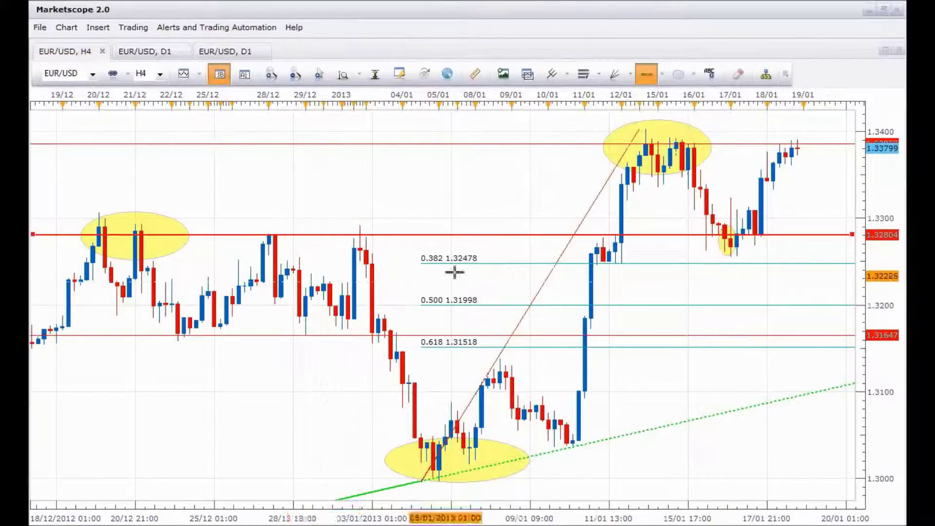
pyautogui.click(505, 195)
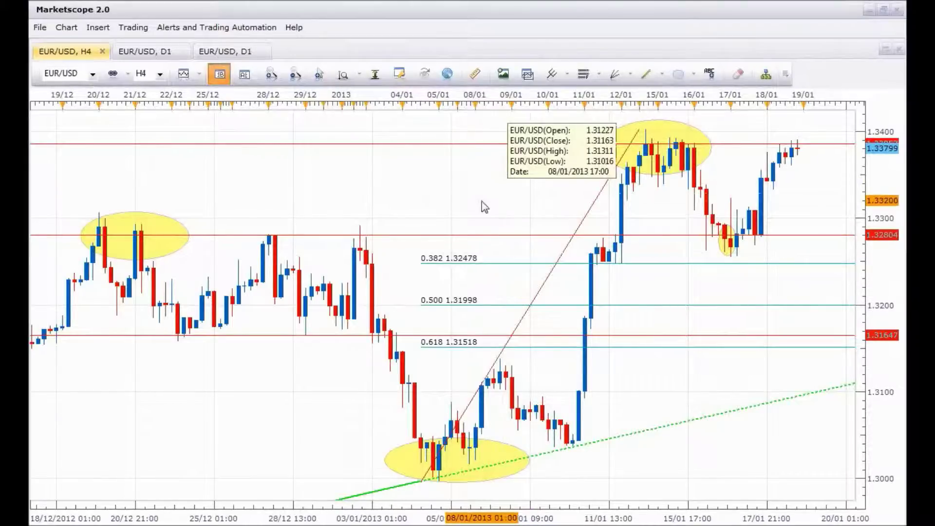
pyautogui.click(159, 75)
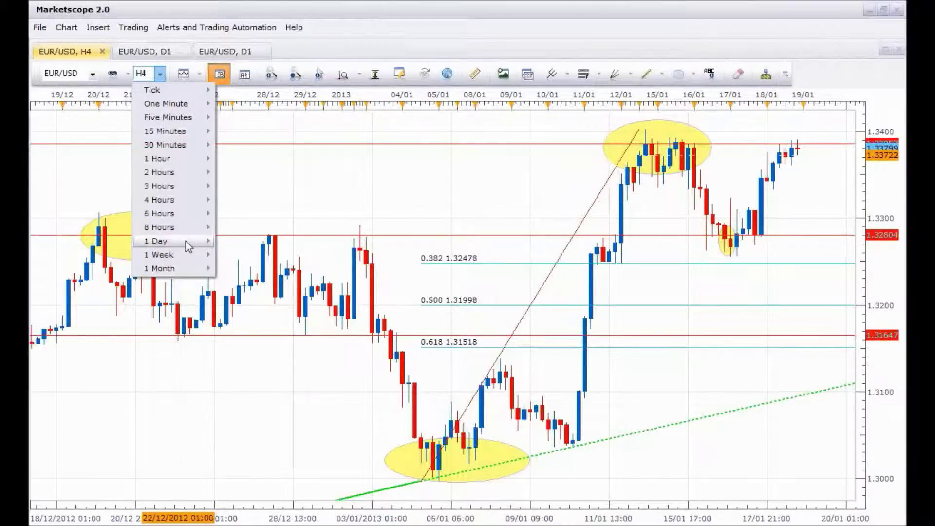
pyautogui.click(186, 241)
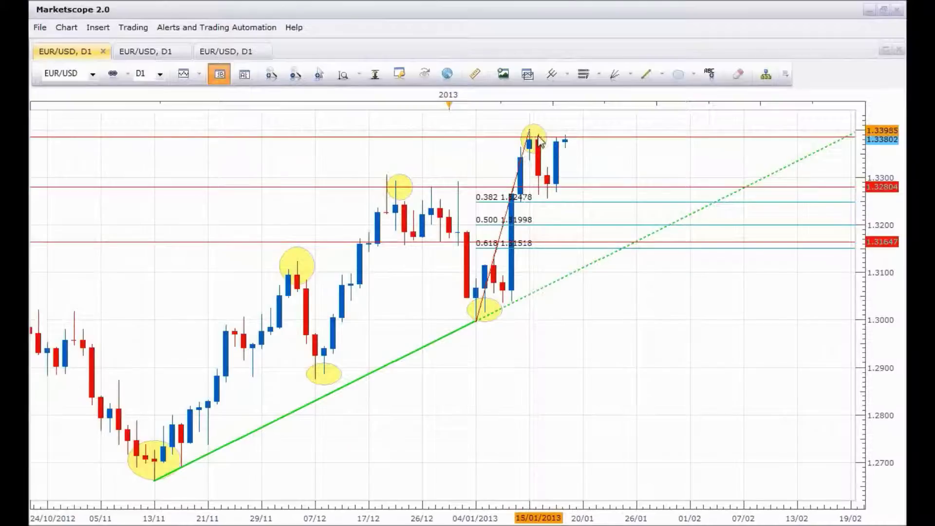
# - Add a horizontal line at 1.34873 across the late-February 2012 high on the daily chart and leave the line tool
pyautogui.moveTo(647, 177); pyautogui.dragTo(612, 194)
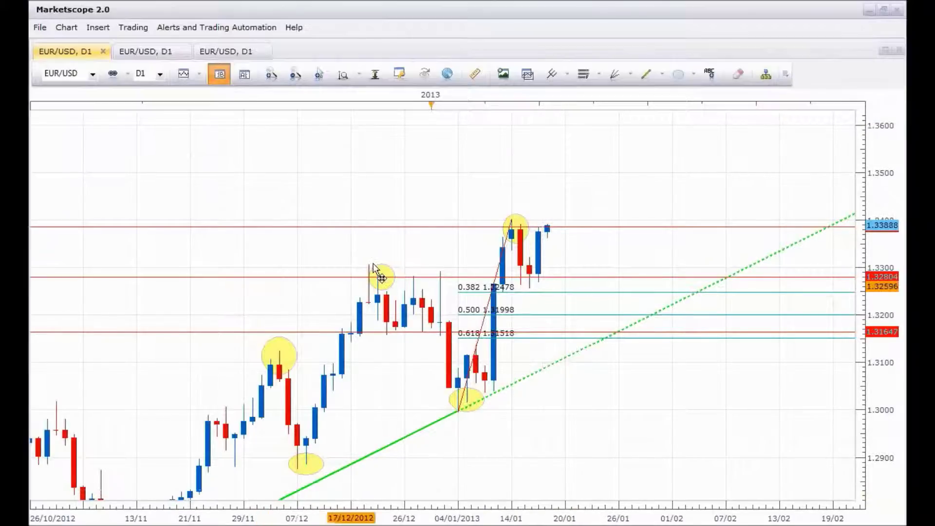
pyautogui.moveTo(407, 185)
pyautogui.scroll(-4, 403, 183)
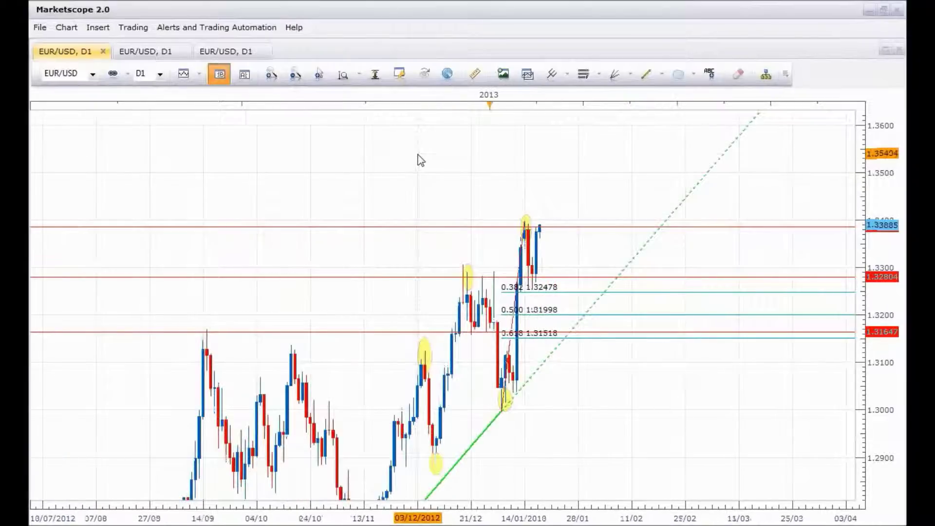
pyautogui.scroll(-3, 390, 144)
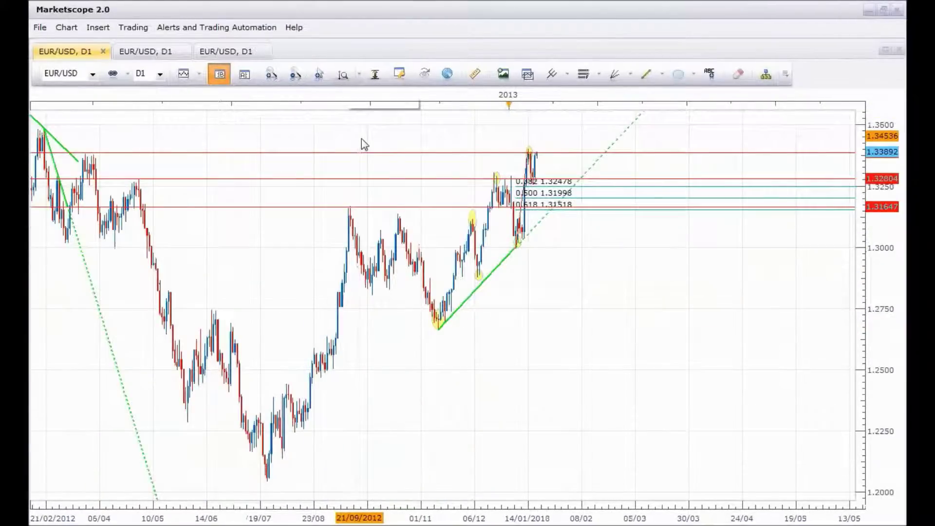
pyautogui.moveTo(367, 136); pyautogui.dragTo(589, 150)
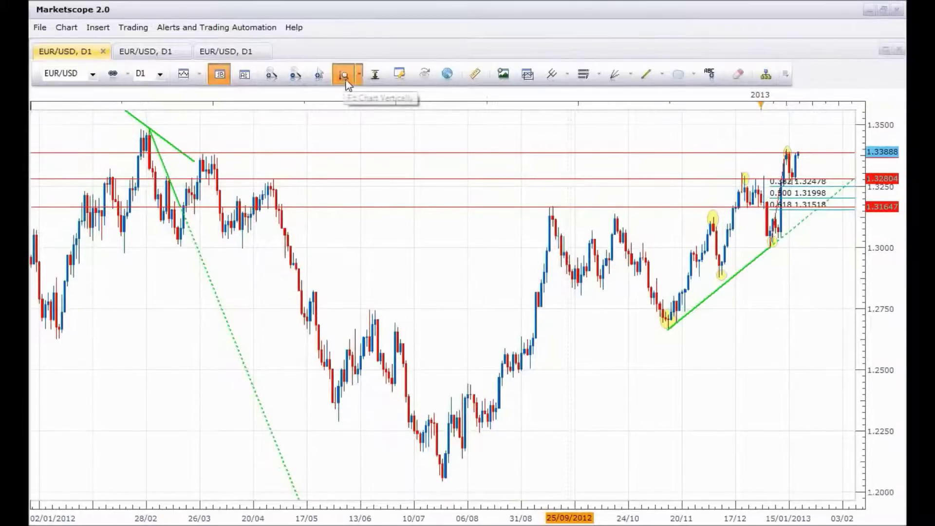
pyautogui.click(645, 74)
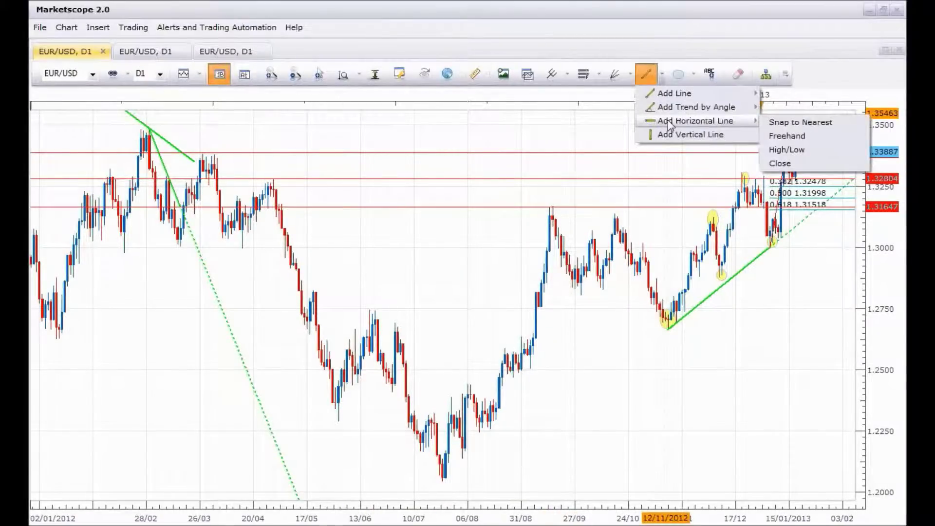
pyautogui.click(671, 125)
pyautogui.click(278, 127)
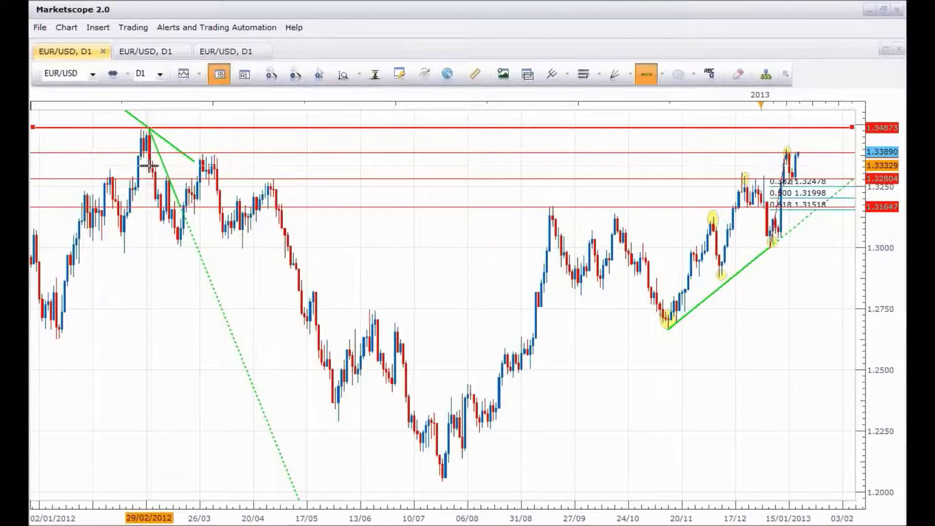
pyautogui.press('Escape')
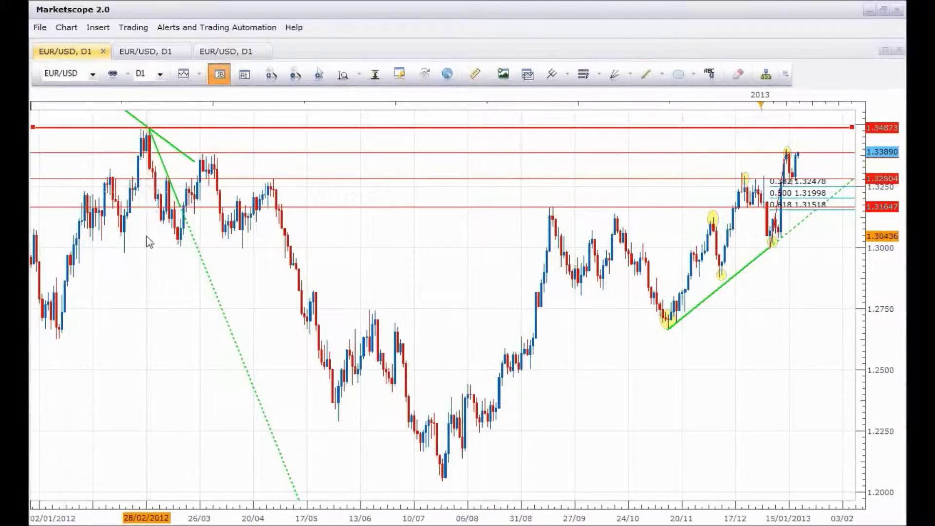
pyautogui.click(148, 241)
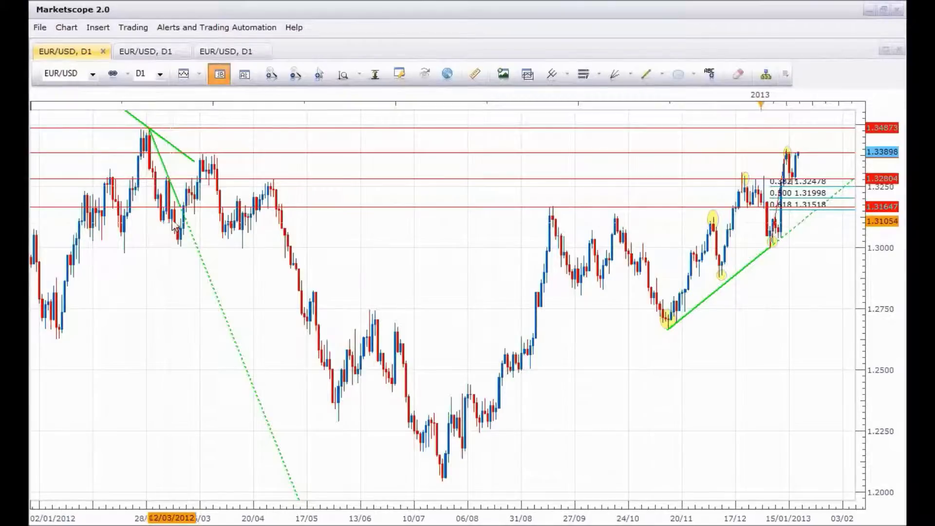
# - Review the horizontal levels and trend lines on the 1 Week timeframe, and set the chart back to 1 Day
pyautogui.click(160, 74)
pyautogui.click(151, 254)
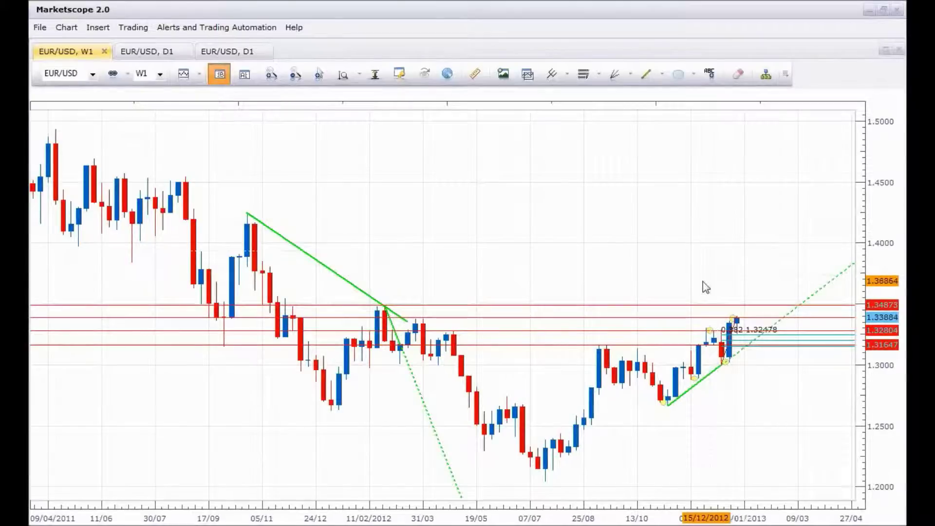
pyautogui.scroll(3, 745, 276)
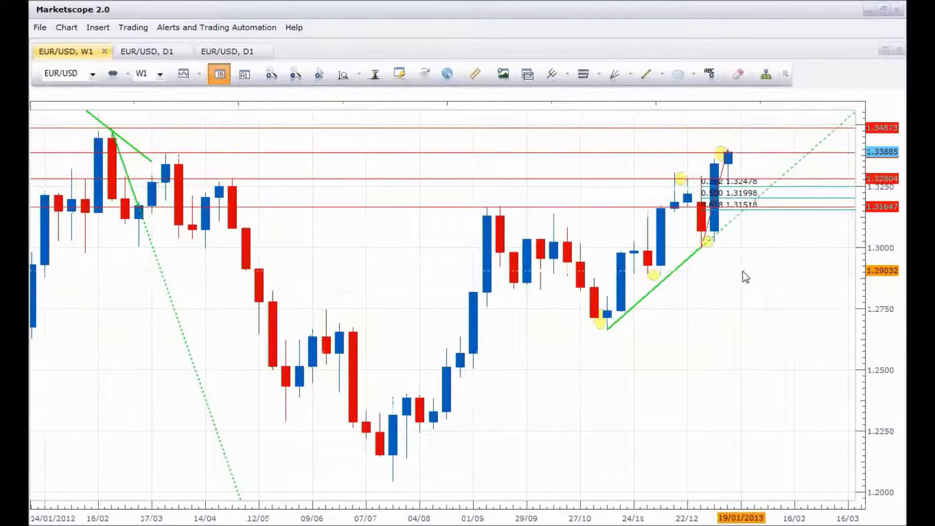
pyautogui.scroll(-3, 769, 216)
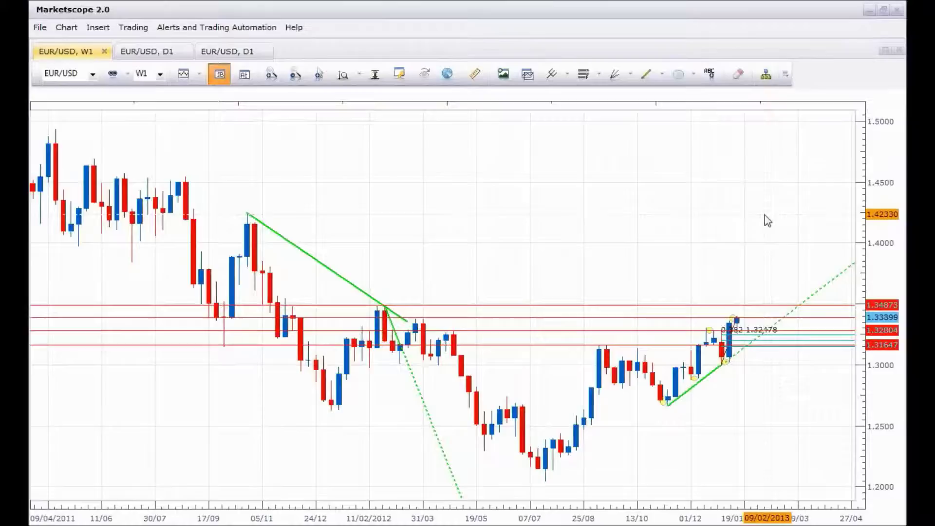
pyautogui.click(161, 76)
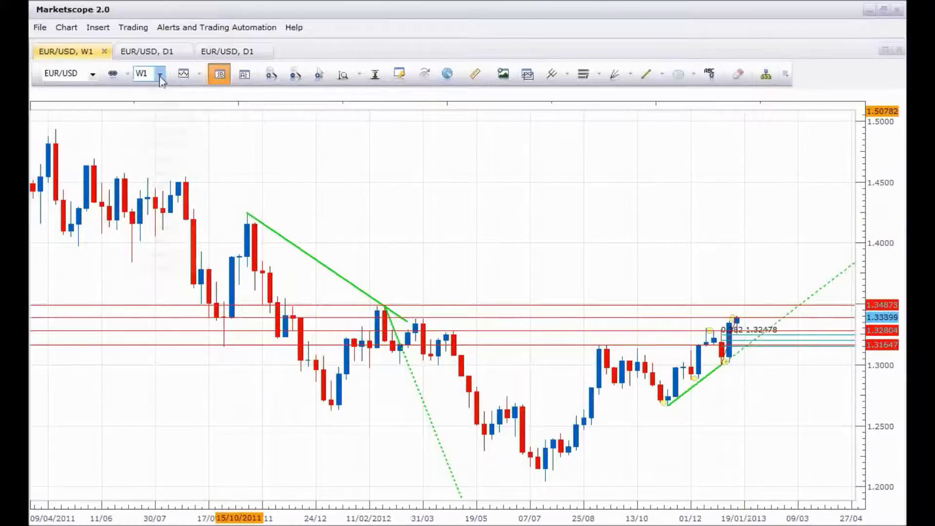
pyautogui.click(171, 242)
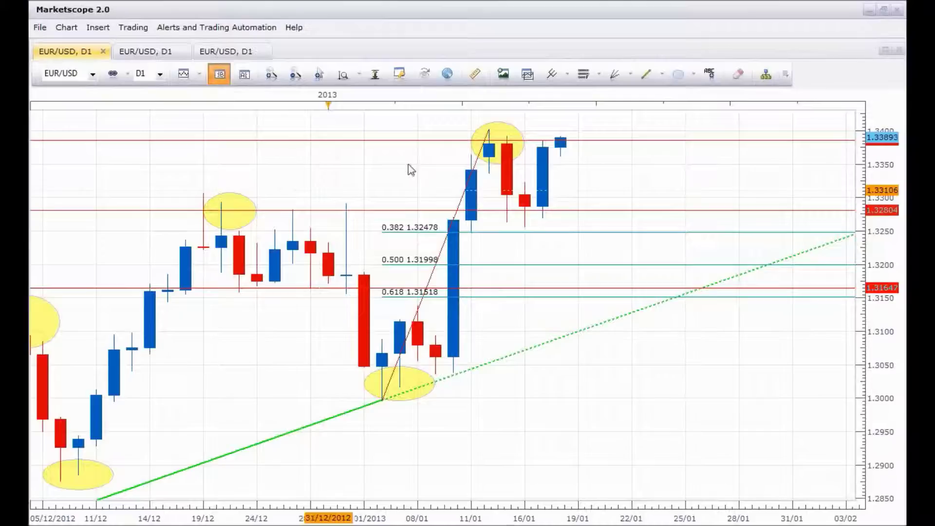
# - Examine the mid-January pullback on the daily chart against the 0.382 Fibonacci level and the earlier highs
pyautogui.moveTo(420, 179)
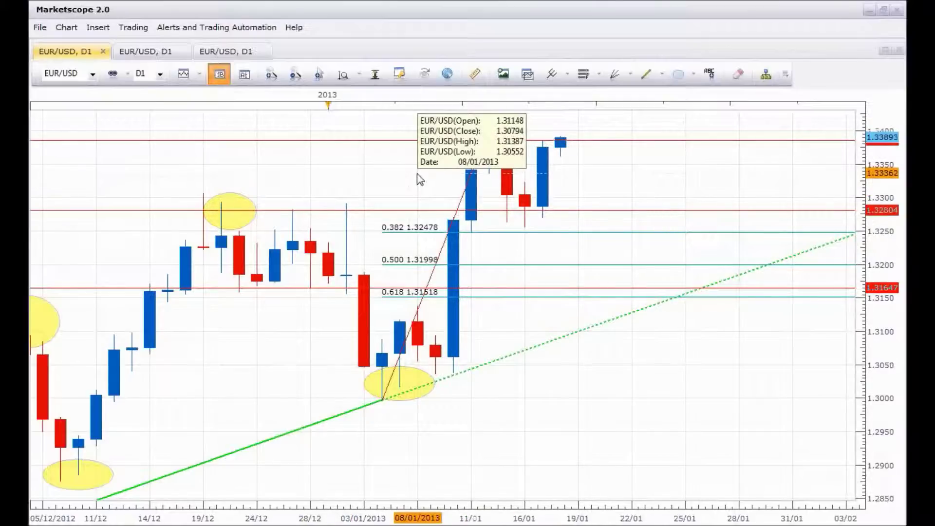
pyautogui.scroll(-3, 419, 180)
pyautogui.moveTo(420, 179); pyautogui.dragTo(553, 298)
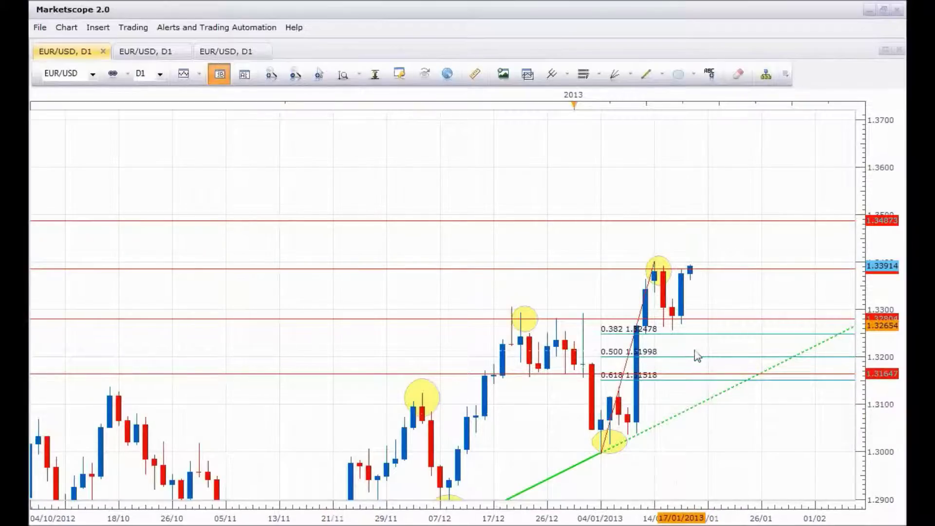
pyautogui.click(674, 319)
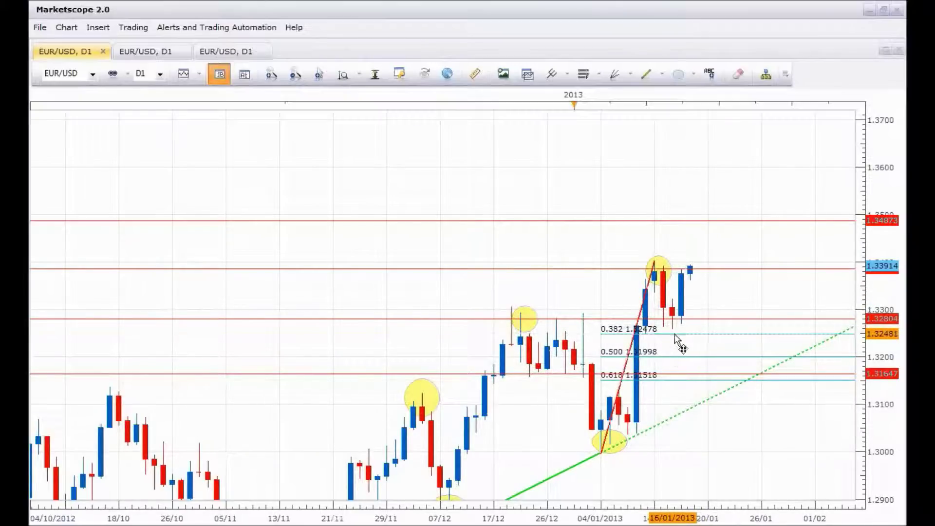
pyautogui.moveTo(569, 285); pyautogui.dragTo(744, 305)
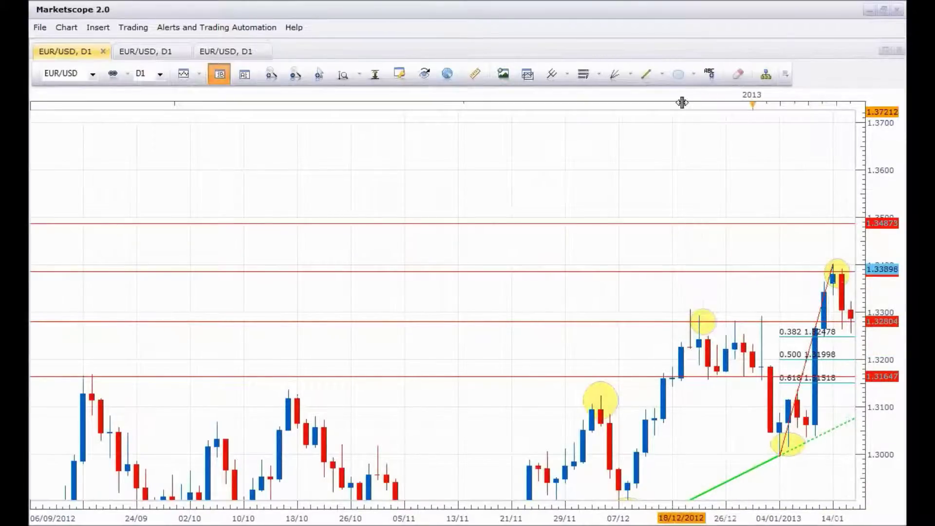
pyautogui.click(693, 74)
pyautogui.click(694, 106)
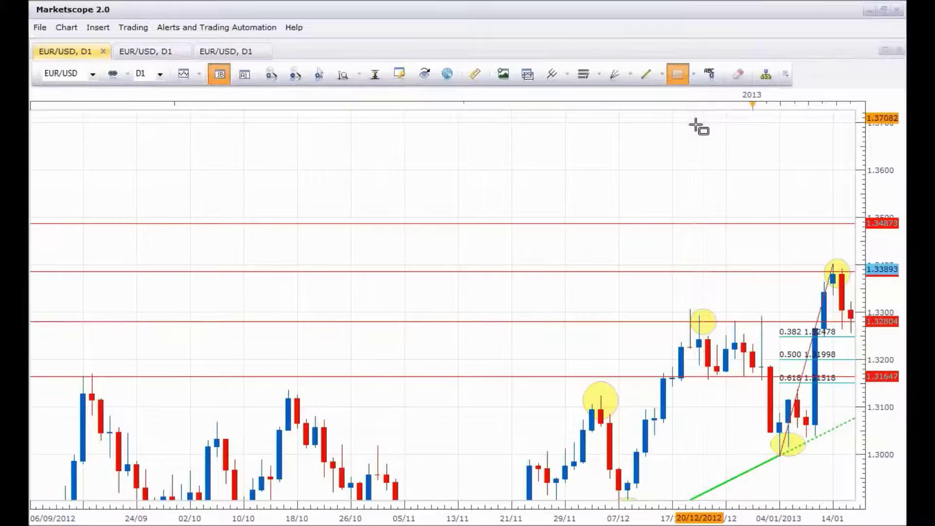
pyautogui.press('Escape')
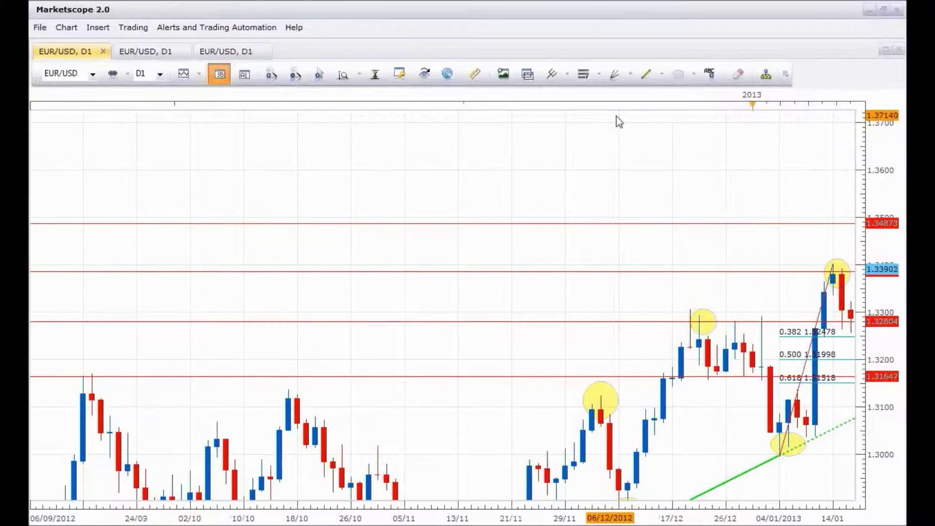
# - Set the EUR/USD chart's timeframe to 1 Week and remove all drawn elements from it
pyautogui.click(160, 74)
pyautogui.click(179, 254)
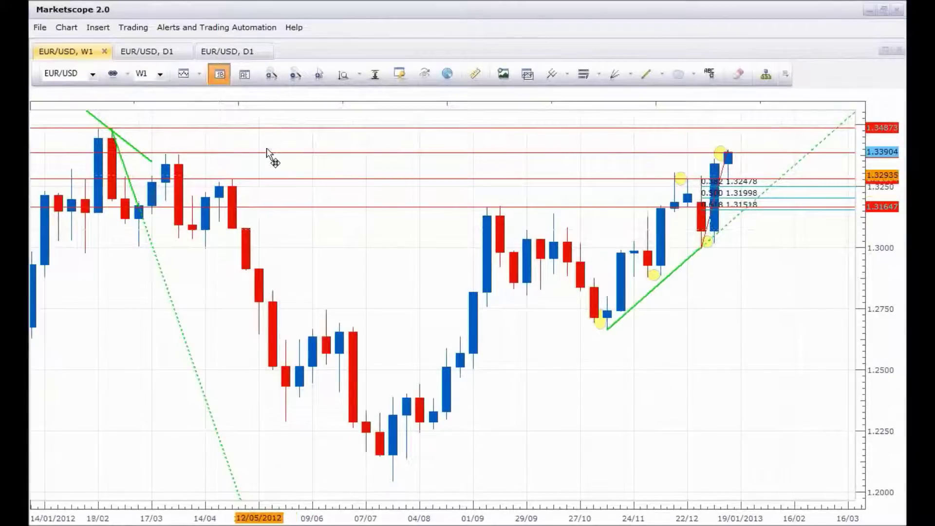
pyautogui.click(69, 24)
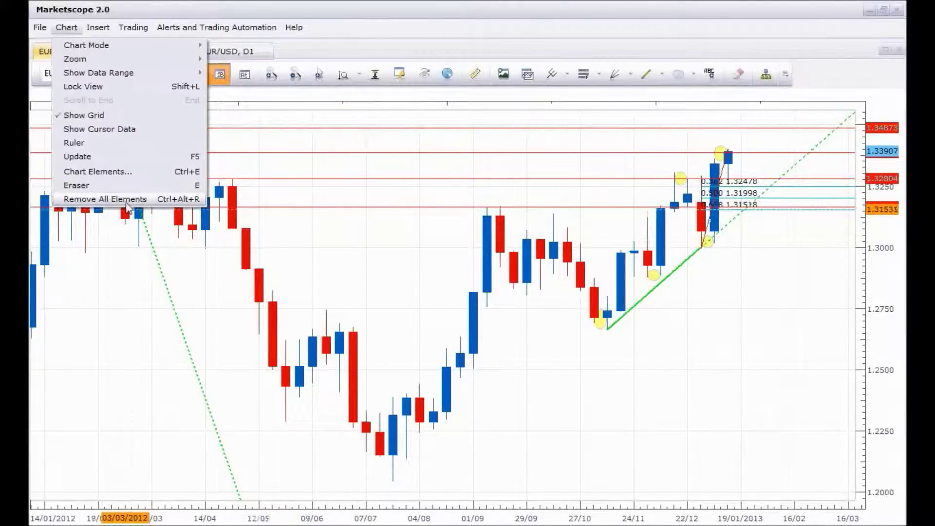
pyautogui.click(139, 205)
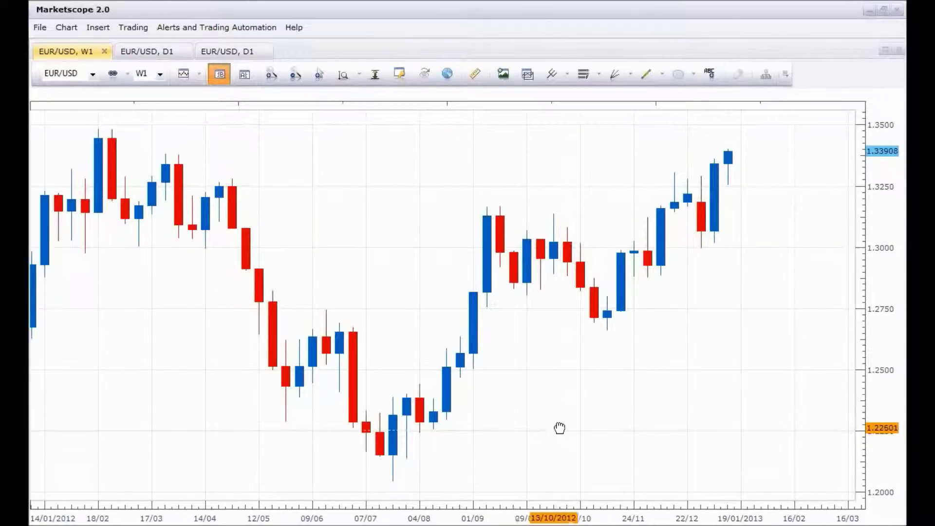
# - Add a horizontal line at 1.34480 across the candle bodies of the February 2012 high on the weekly chart
pyautogui.moveTo(560, 427); pyautogui.dragTo(585, 428)
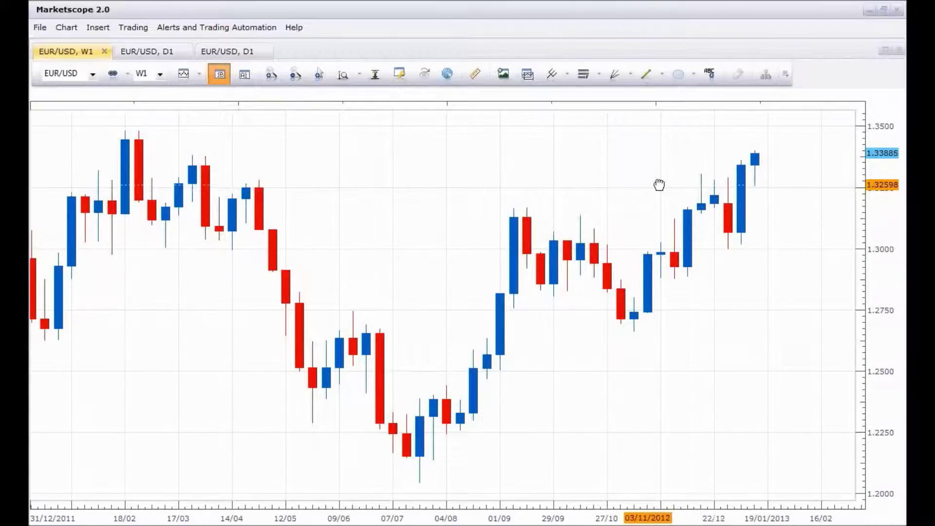
pyautogui.moveTo(658, 184); pyautogui.dragTo(694, 186)
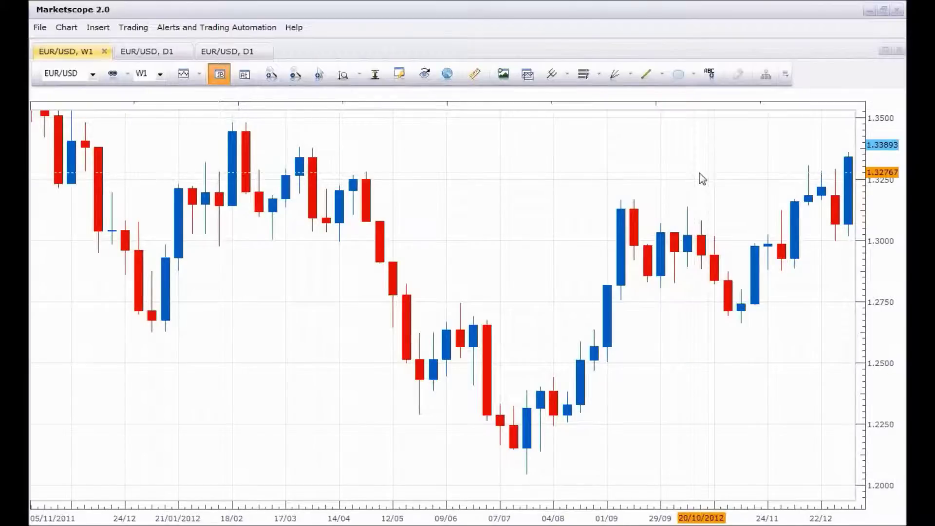
pyautogui.moveTo(700, 182); pyautogui.dragTo(699, 202)
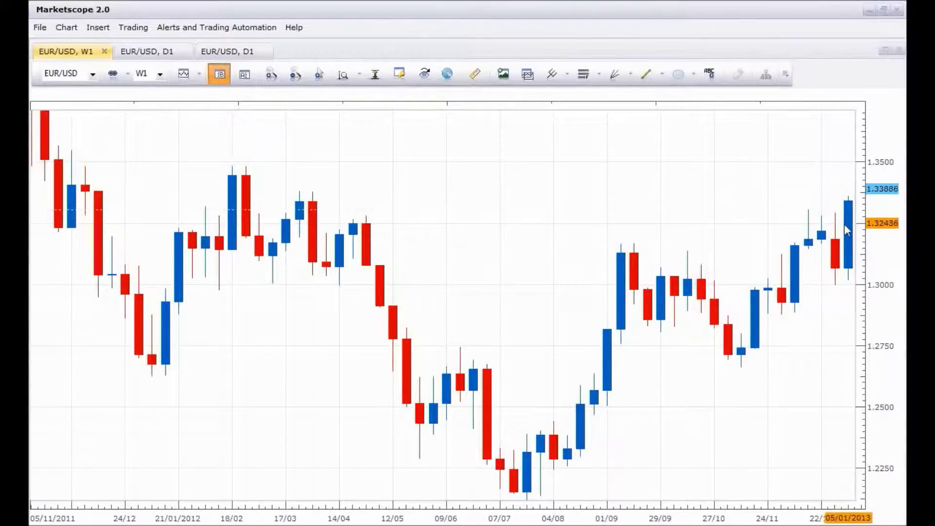
pyautogui.click(645, 74)
pyautogui.click(674, 120)
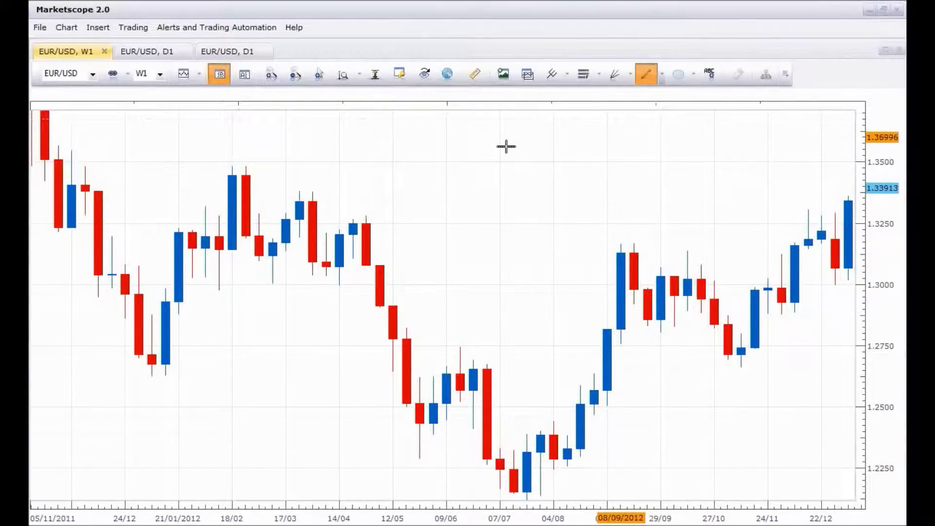
pyautogui.click(294, 174)
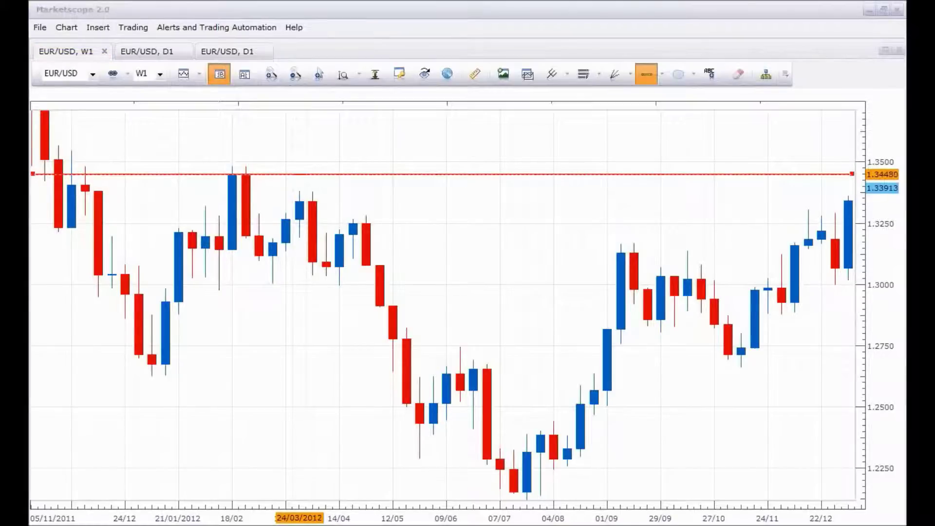
pyautogui.click(484, 150)
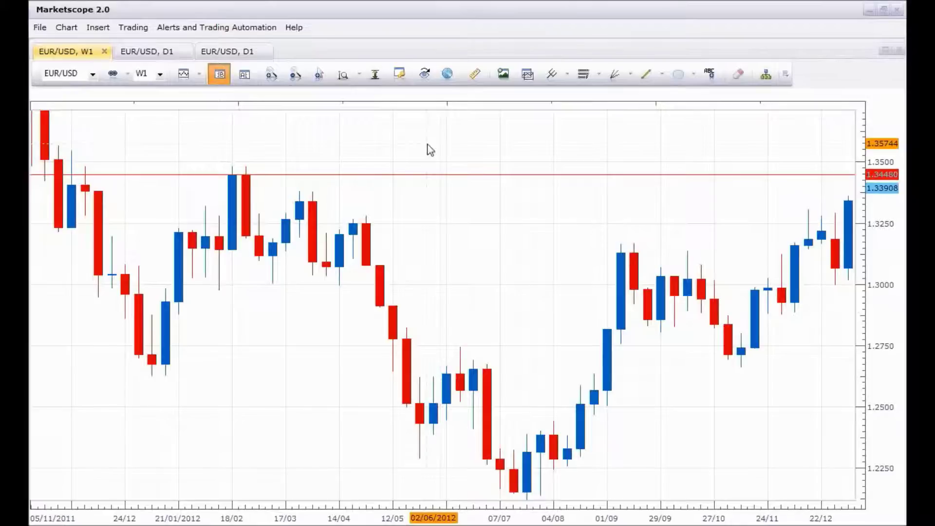
# - Set the EUR/USD chart's timeframe to 1 Day with a range of 3 Months
pyautogui.scroll(-3, 430, 146)
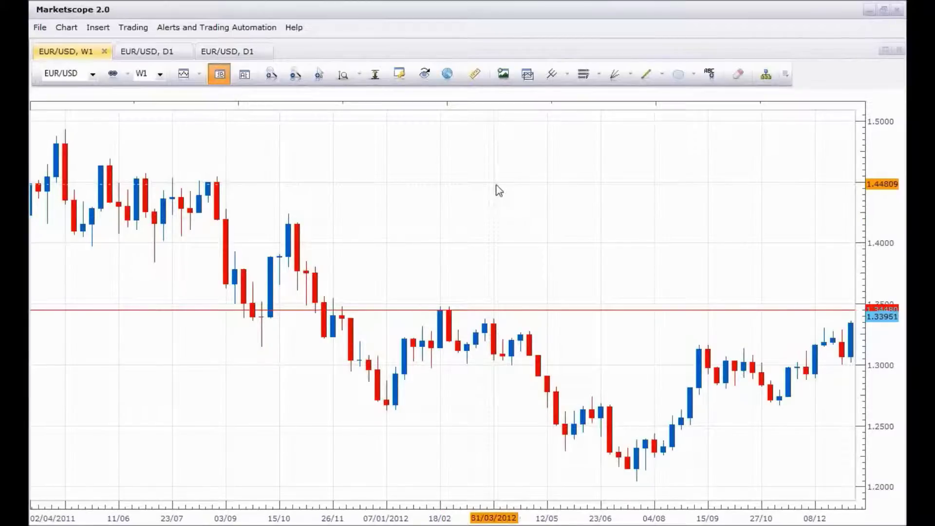
pyautogui.click(159, 73)
pyautogui.click(156, 238)
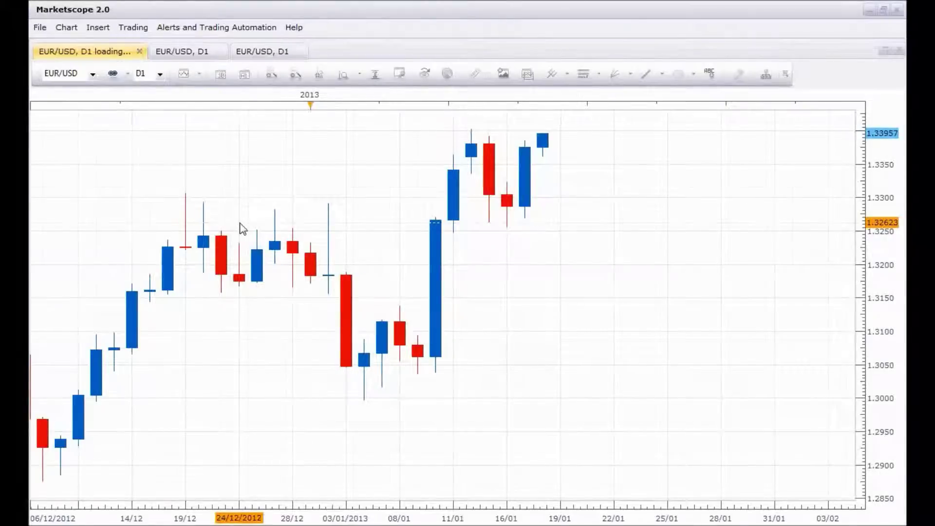
pyautogui.click(155, 77)
pyautogui.moveTo(167, 241)
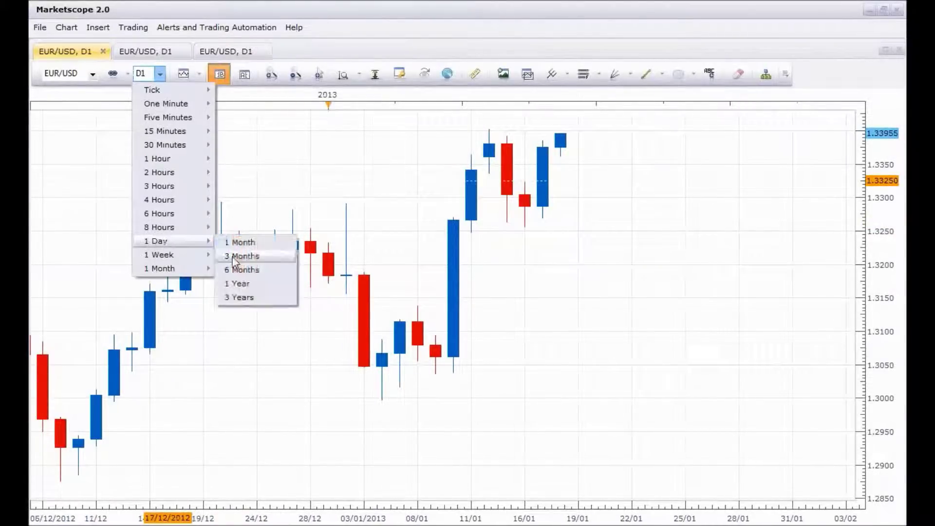
pyautogui.click(236, 256)
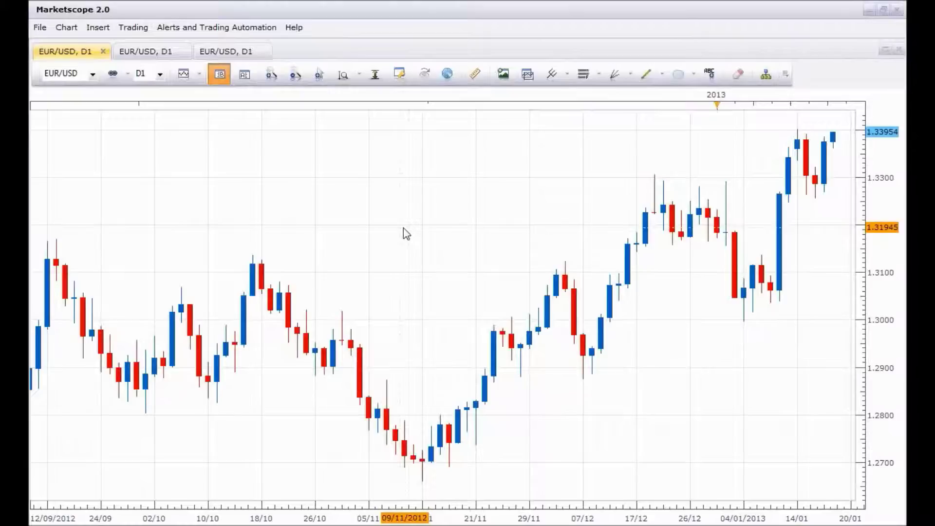
# - Draw a red rectangle over the late-December consolidation, from 19/12/2012 to mid-January 2013, between about 1.3165 and 1.3245, keeping the default settings
pyautogui.moveTo(426, 229)
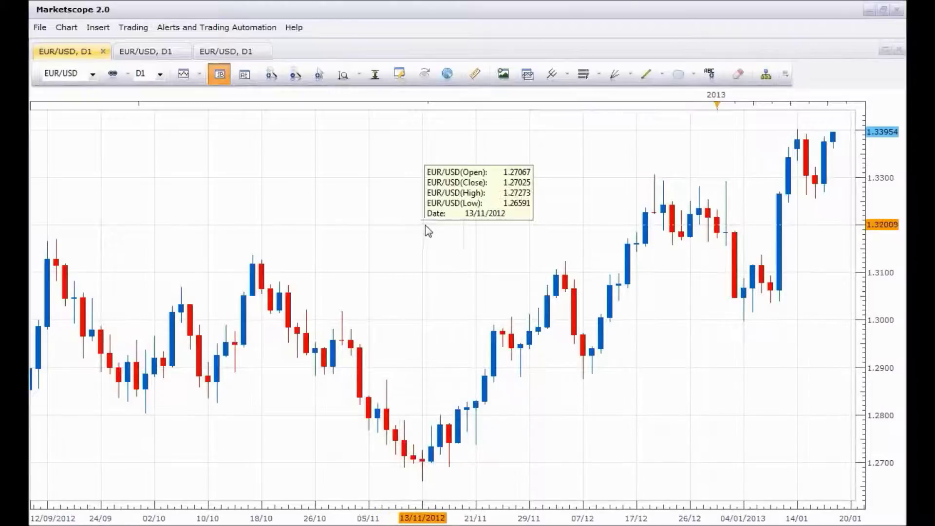
pyautogui.moveTo(447, 224)
pyautogui.mouseDown()
pyautogui.moveTo(463, 223)
pyautogui.moveTo(455, 224)
pyautogui.mouseUp()
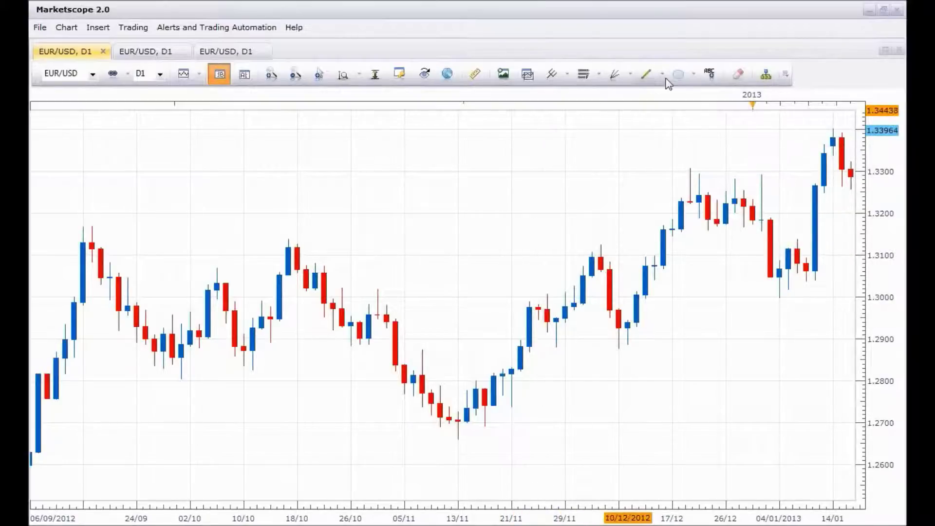
pyautogui.click(693, 76)
pyautogui.click(697, 108)
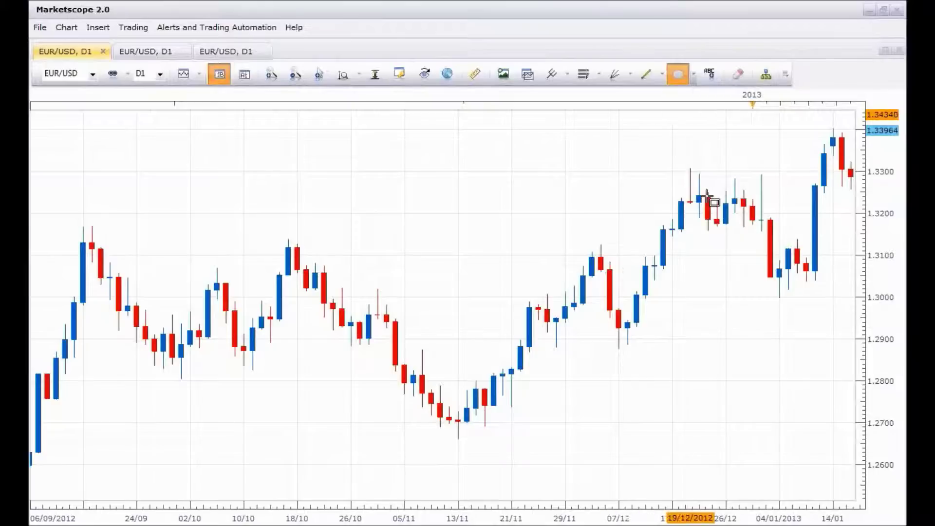
pyautogui.moveTo(690, 195); pyautogui.dragTo(852, 227)
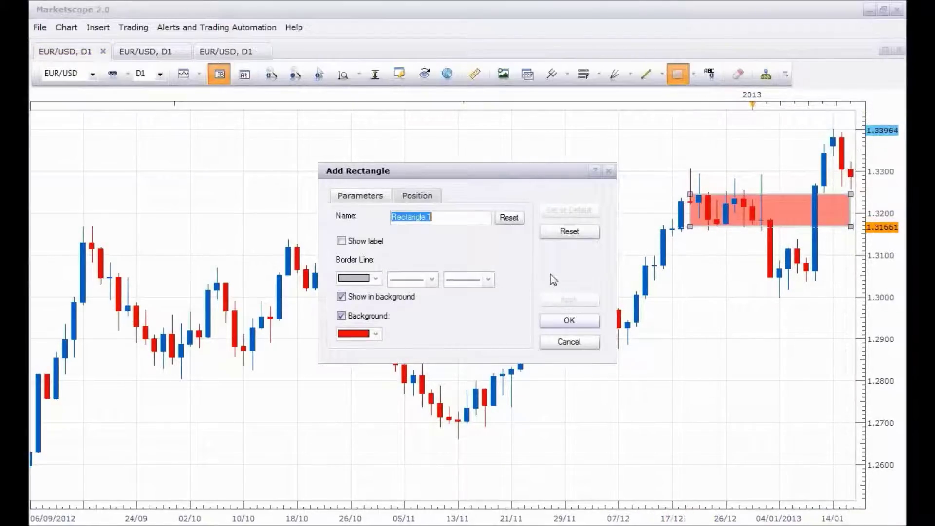
pyautogui.click(565, 322)
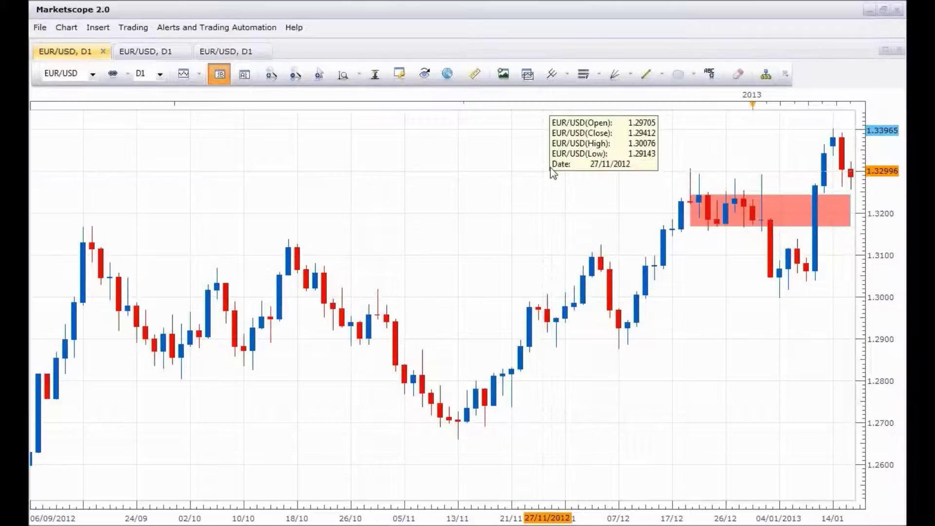
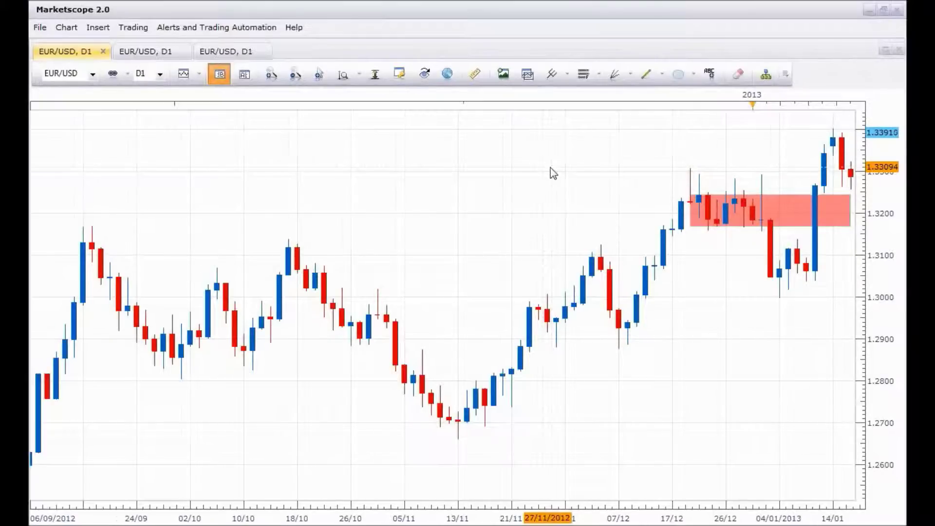
# - Add a horizontal line at 1.33750 across the mid-January 2013 candle closes on the daily chart and leave the line tool
pyautogui.scroll(-1, 553, 174)
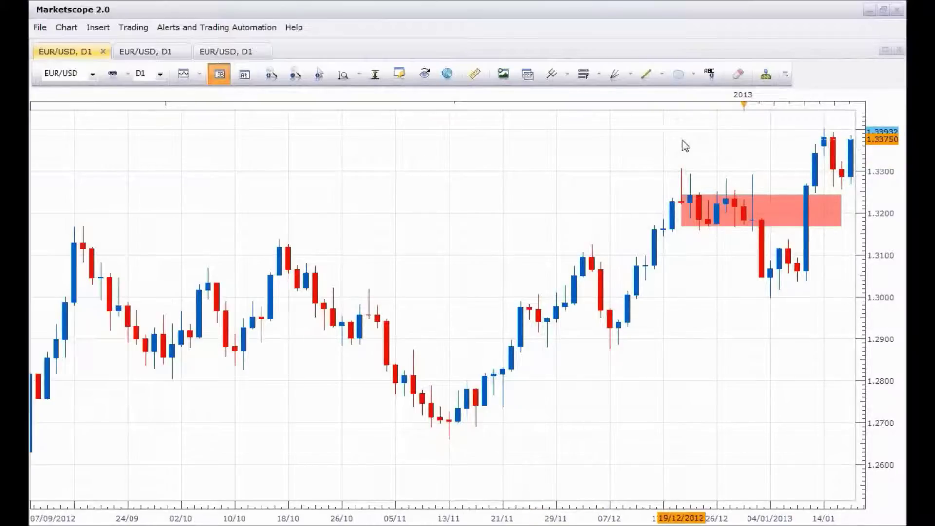
pyautogui.click(663, 77)
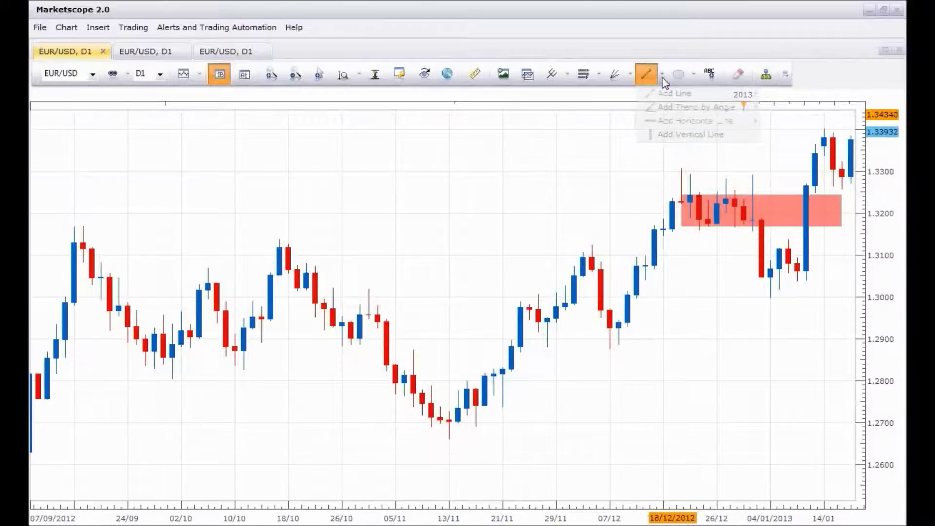
pyautogui.click(668, 93)
pyautogui.click(718, 140)
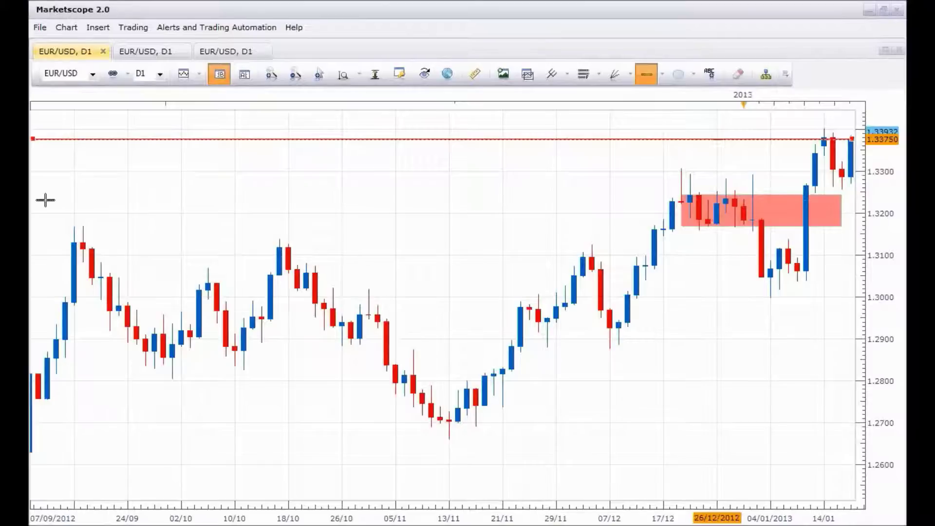
pyautogui.press('Escape')
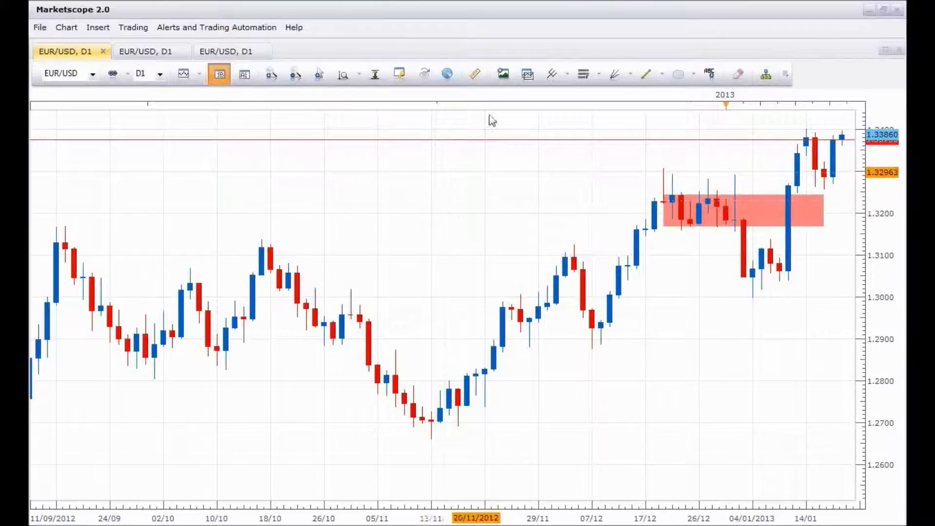
# - Set the timeframe to 1 Week and add a horizontal line at 1.34789 across the wicks of the February 2012 high
pyautogui.click(160, 74)
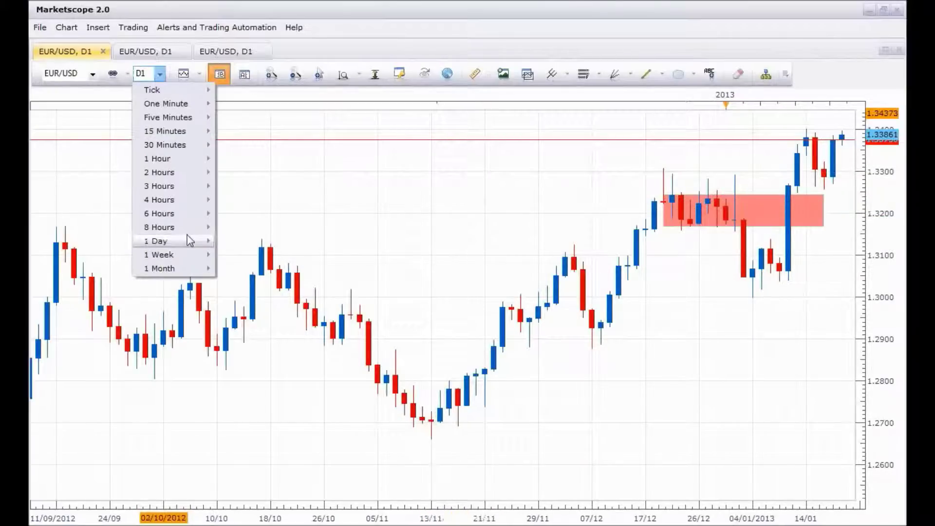
pyautogui.click(197, 254)
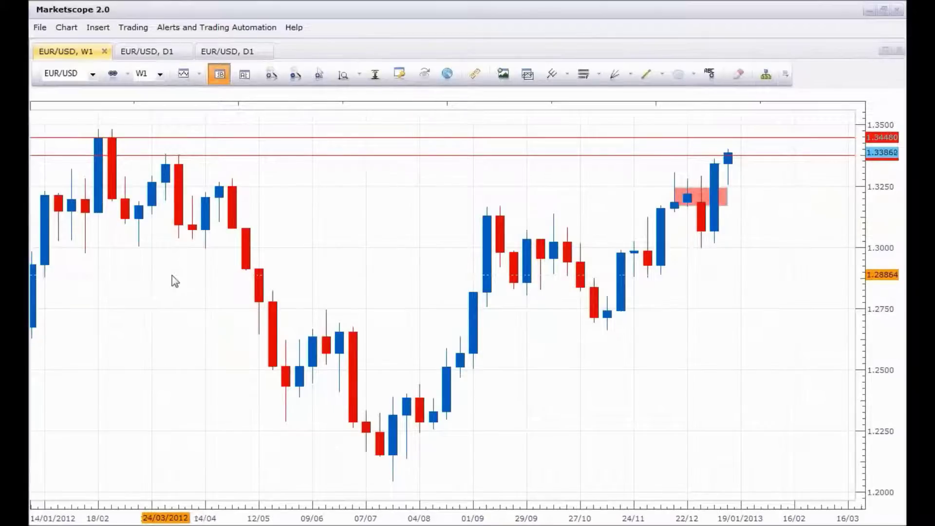
pyautogui.moveTo(576, 203); pyautogui.dragTo(680, 214)
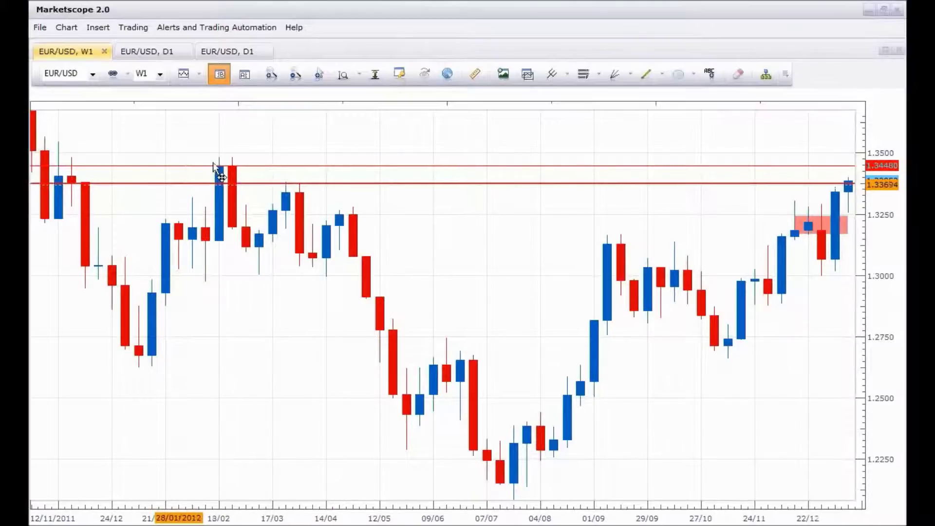
pyautogui.click(646, 74)
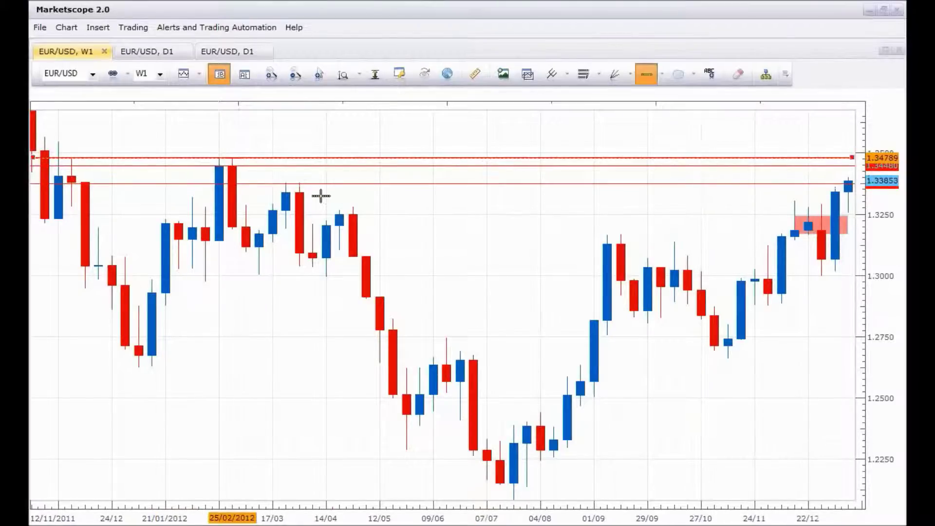
pyautogui.click(538, 225)
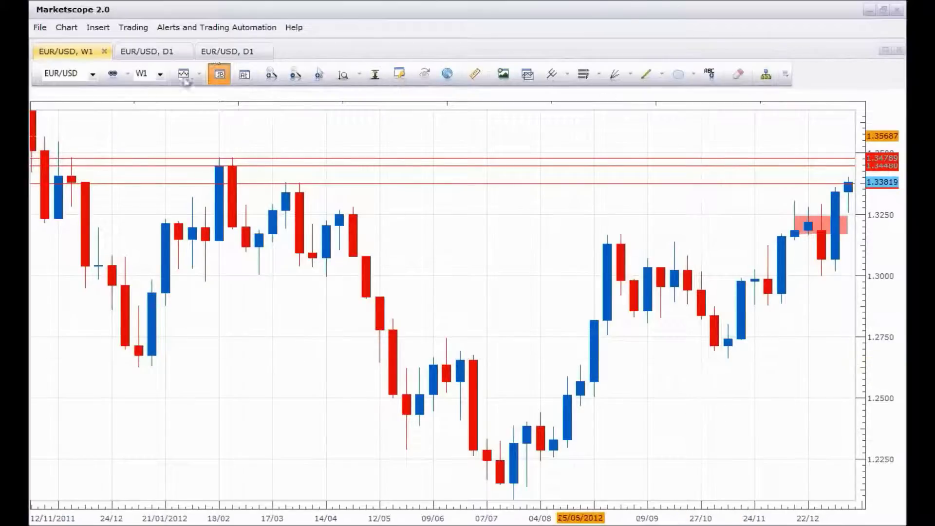
# - Set the EUR/USD chart's timeframe to 4 Hours, with the whole red rectangle in view
pyautogui.click(160, 75)
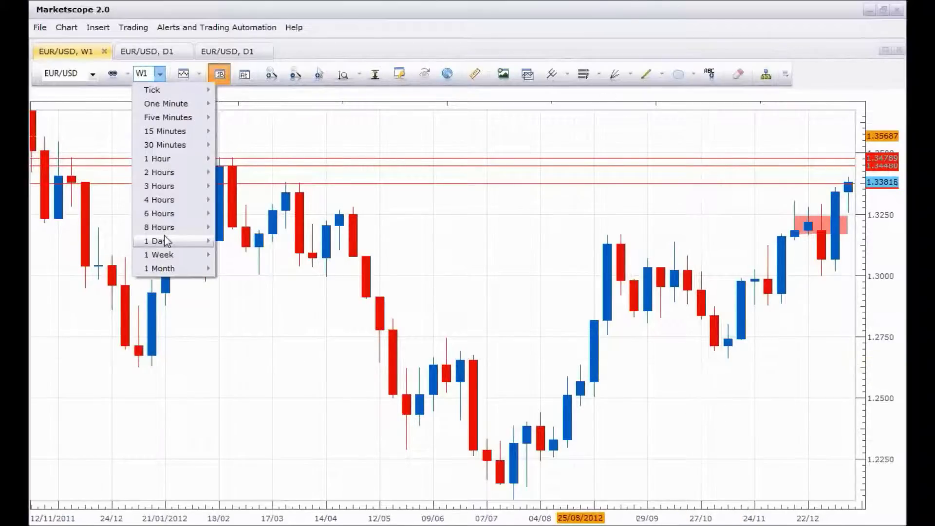
pyautogui.click(159, 200)
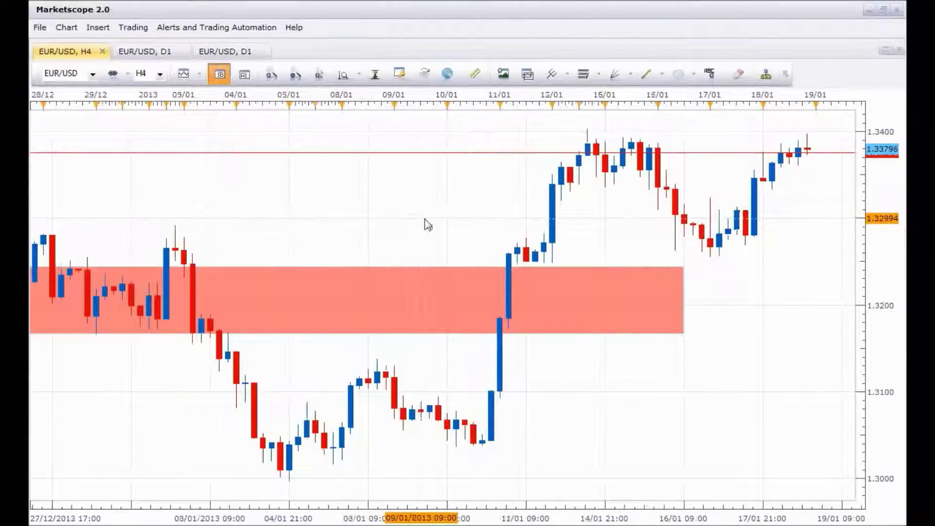
pyautogui.scroll(-1, 428, 221)
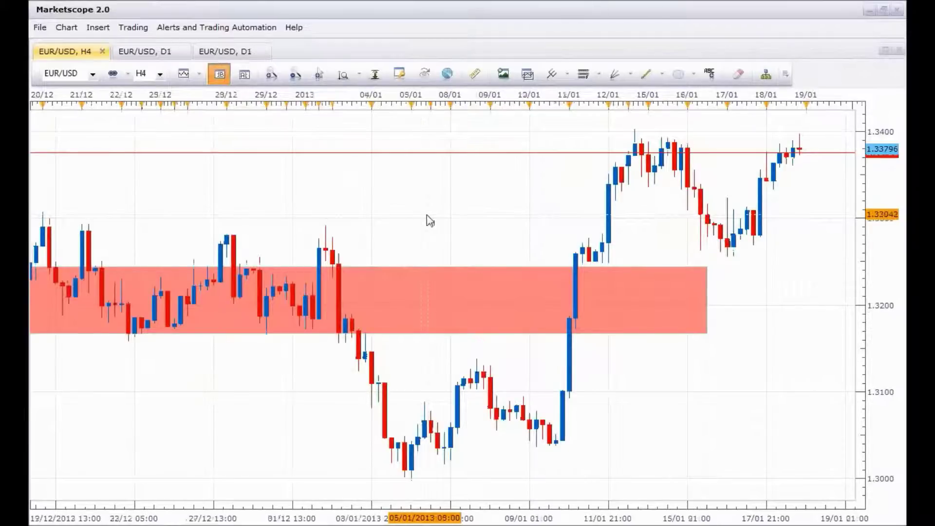
pyautogui.scroll(-1, 426, 215)
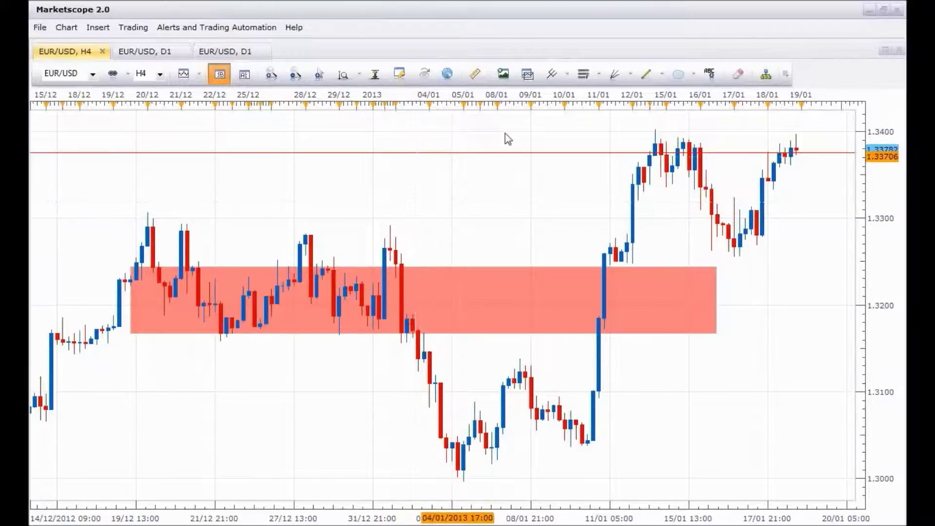
# - Draw a yellow ellipse around the 17/01/2013 pullback low just above the red rectangle, then deselect it
pyautogui.click(677, 74)
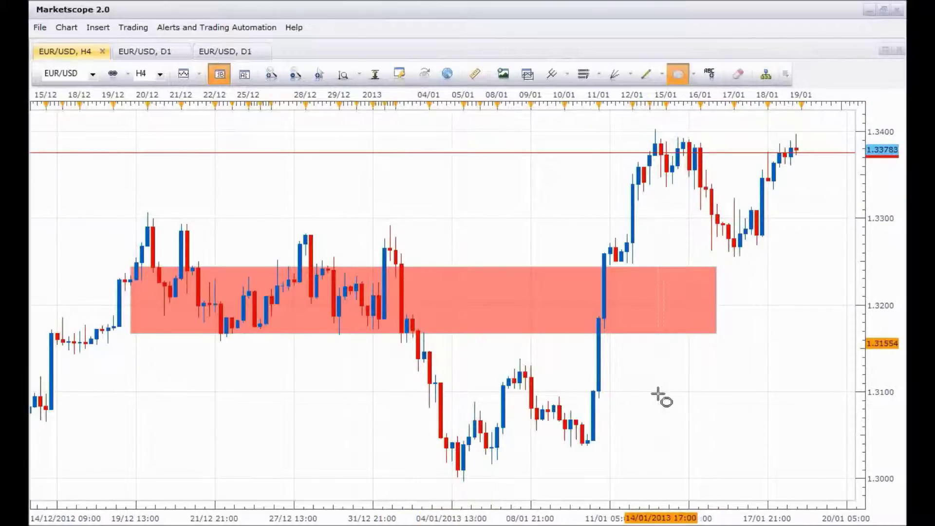
pyautogui.moveTo(570, 429)
pyautogui.mouseDown()
pyautogui.moveTo(615, 456)
pyautogui.moveTo(710, 369)
pyautogui.moveTo(733, 242)
pyautogui.moveTo(739, 251)
pyautogui.mouseUp()
pyautogui.click(570, 320)
pyautogui.doubleClick(750, 258)
pyautogui.click(588, 325)
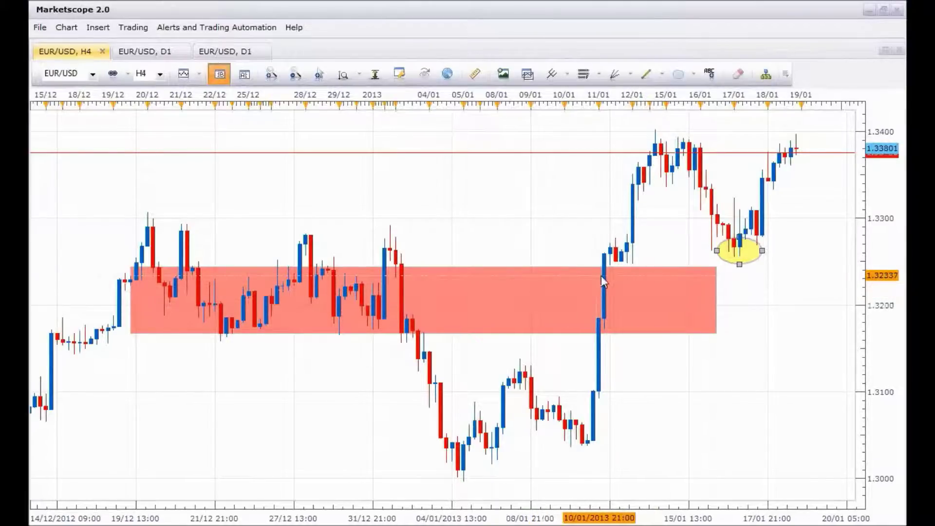
pyautogui.rightClick(740, 314)
pyautogui.click(735, 263)
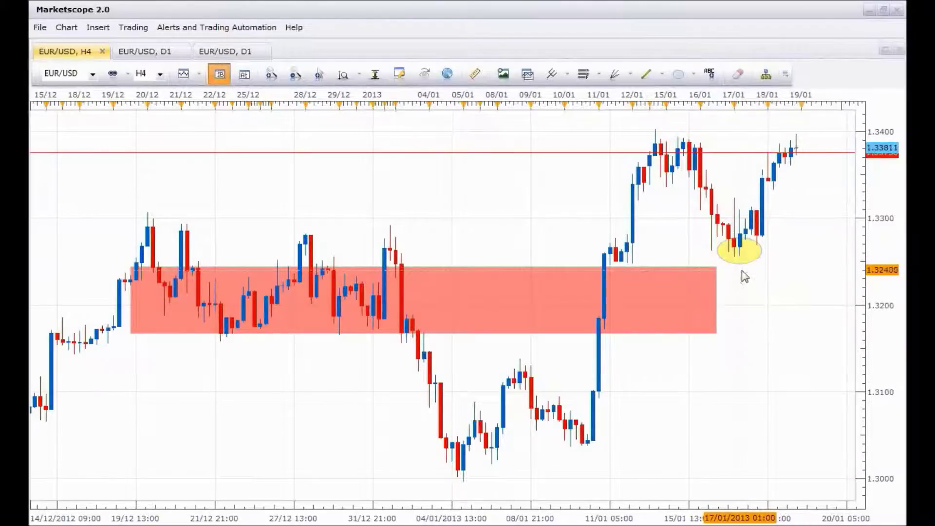
# - Examine the four-hour candles around the yellow ellipse and the 1.33750 line up close
pyautogui.moveTo(741, 271)
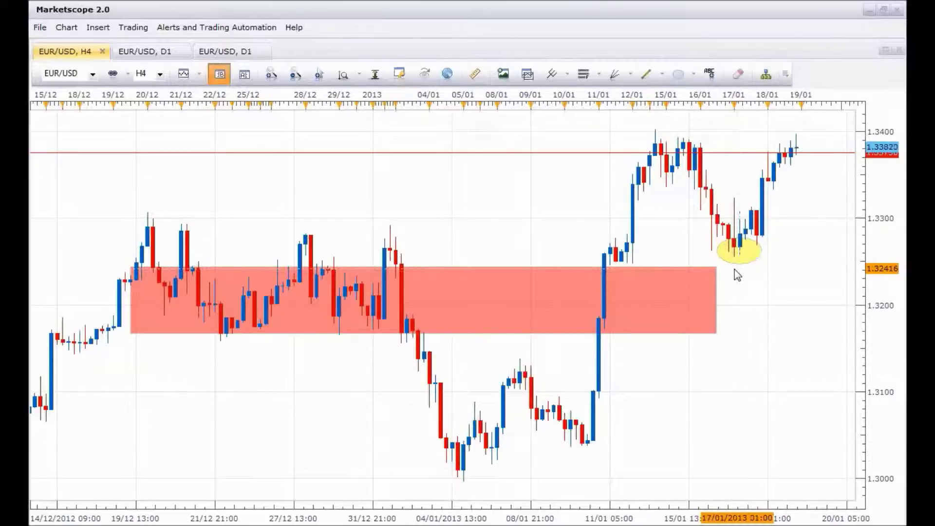
pyautogui.scroll(1, 737, 275)
pyautogui.scroll(2, 734, 272)
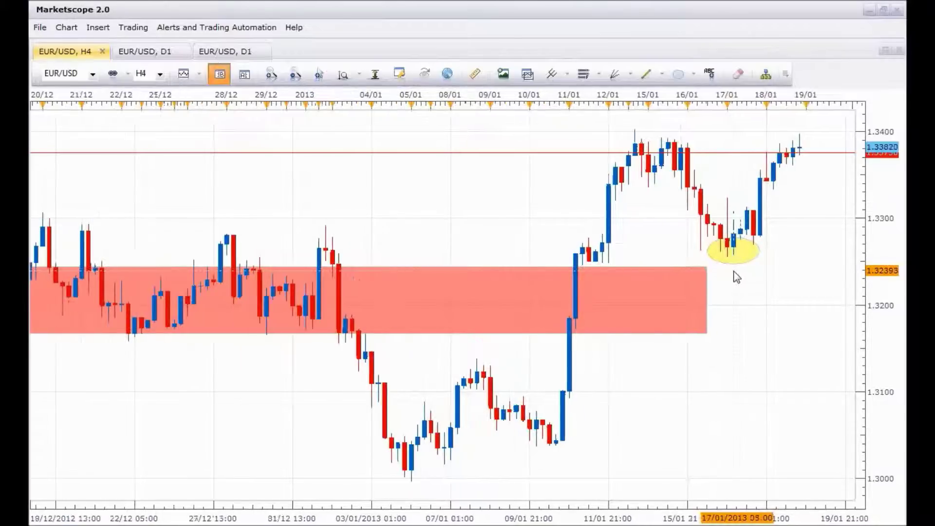
pyautogui.scroll(1, 731, 271)
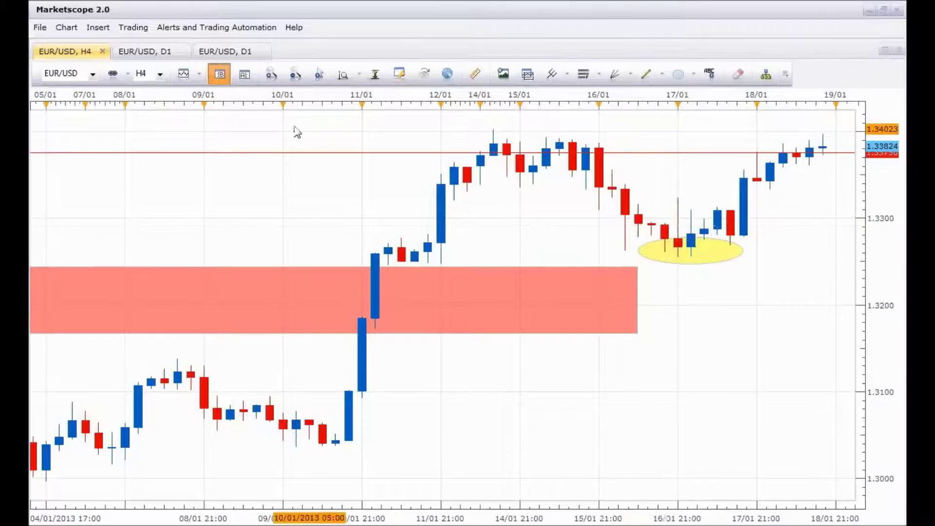
# - Set the EUR/USD chart's timeframe to 1 Week and compare the latest candles with the horizontal lines around the February 2012 high
pyautogui.click(160, 77)
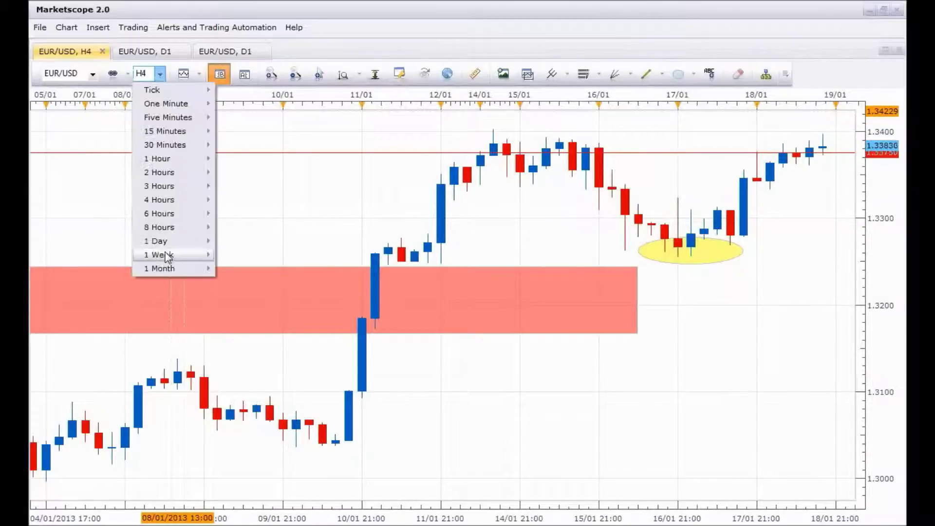
pyautogui.click(156, 254)
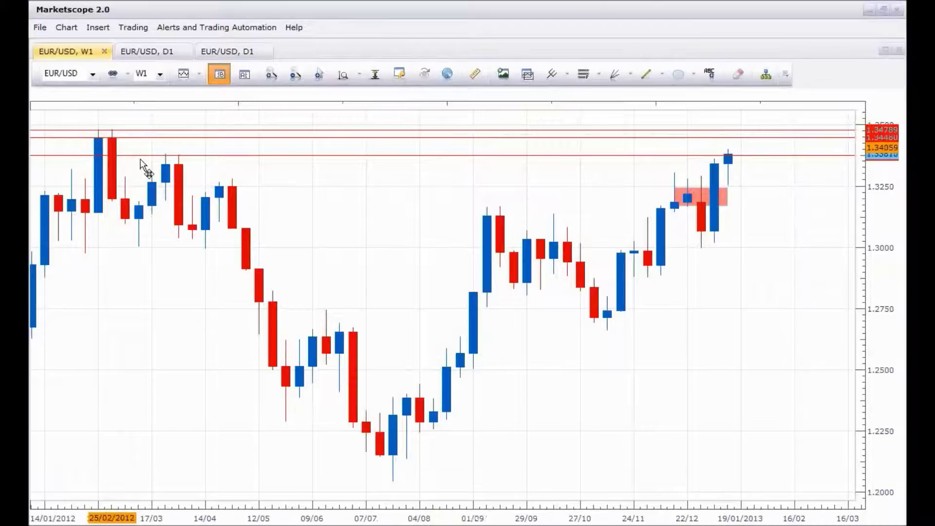
pyautogui.scroll(-4, 146, 167)
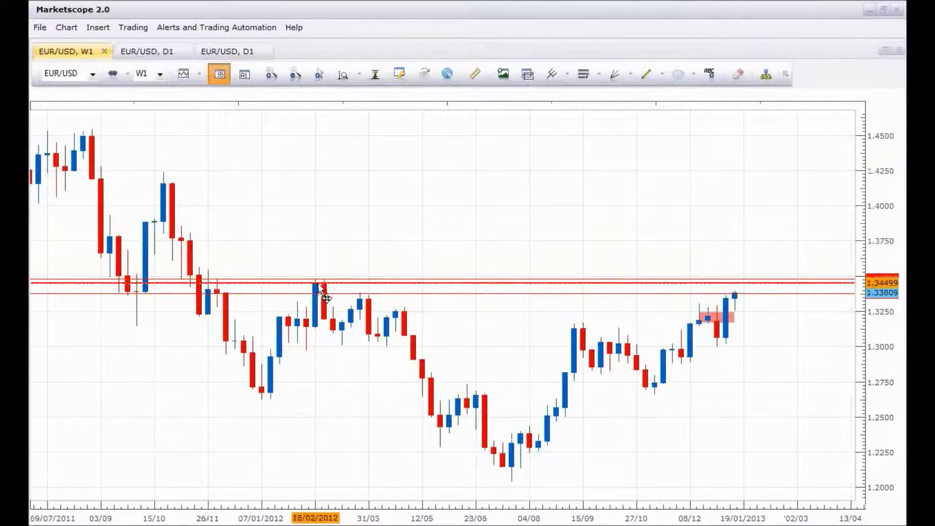
pyautogui.moveTo(319, 285); pyautogui.dragTo(330, 266)
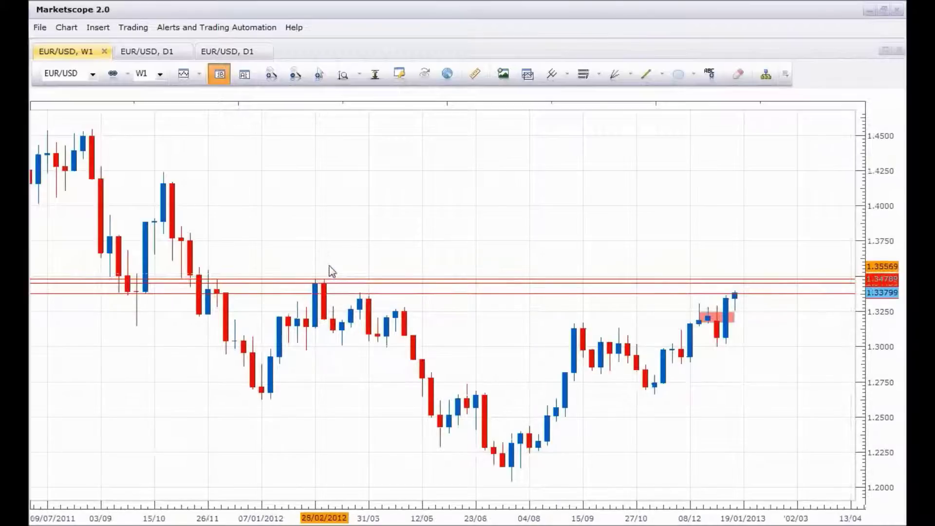
pyautogui.scroll(3, 355, 240)
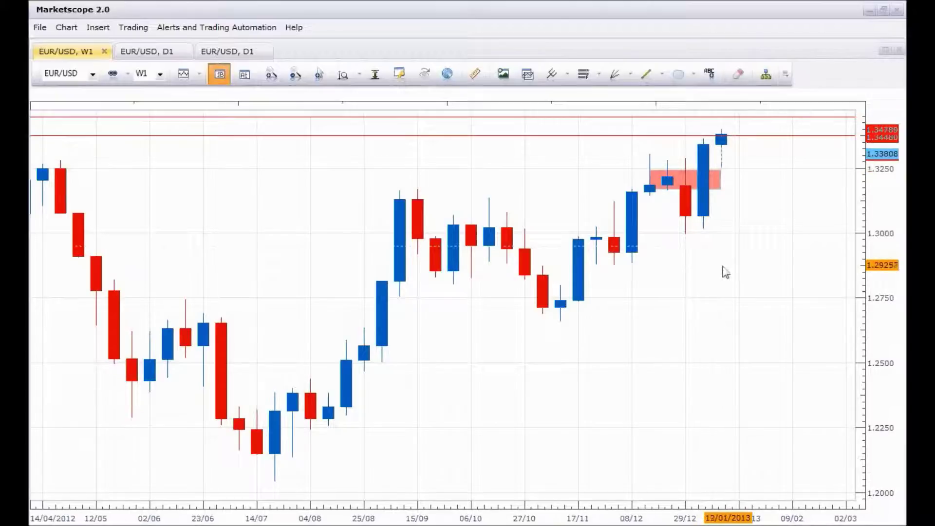
pyautogui.scroll(-3, 726, 272)
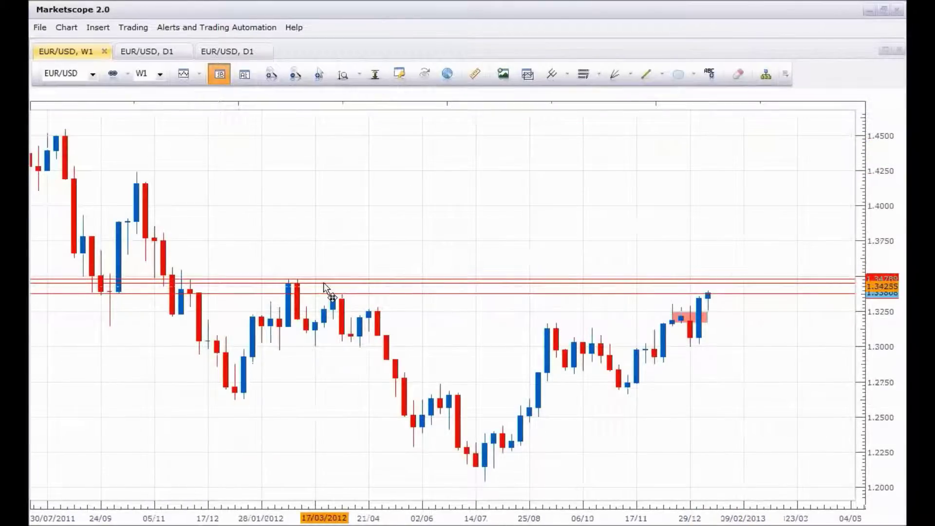
# - Delete the two horizontal lines below the 1.34789 line on the weekly EUR/USD chart
pyautogui.click(292, 285)
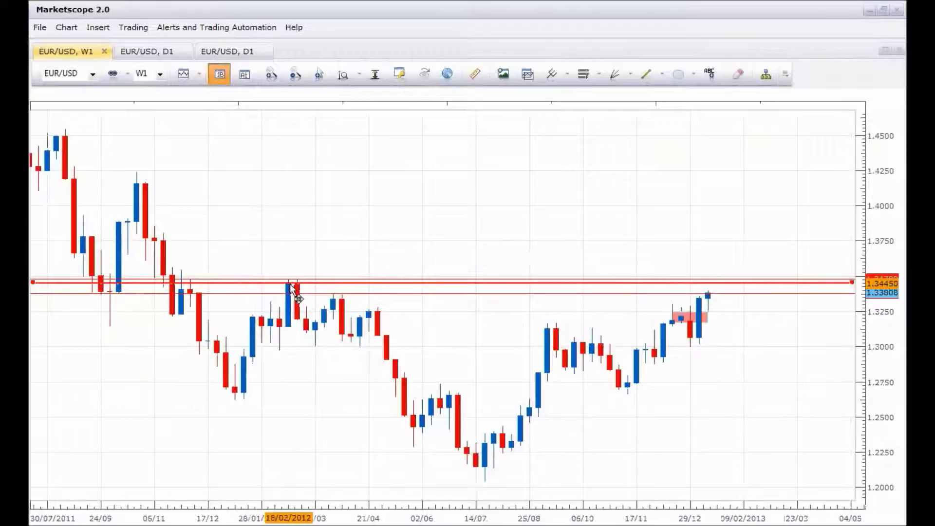
pyautogui.moveTo(294, 287); pyautogui.dragTo(277, 298)
pyautogui.press('Delete')
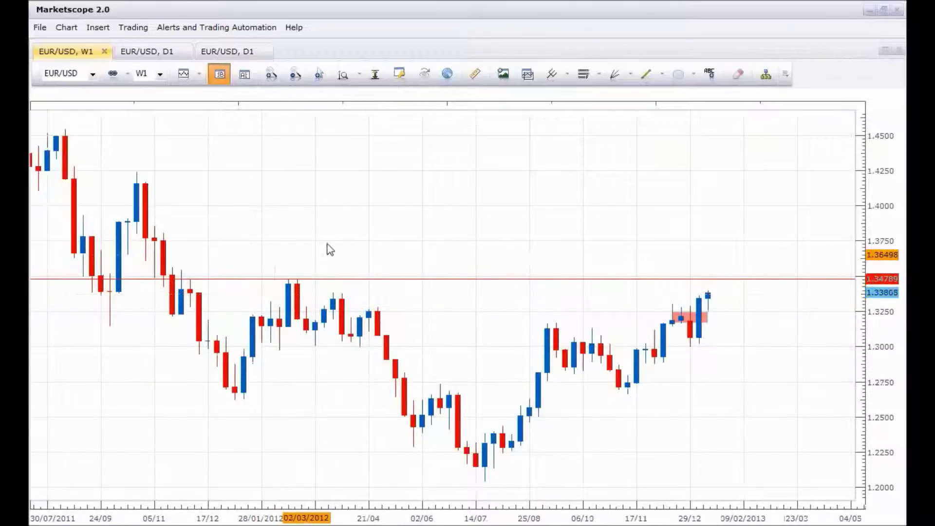